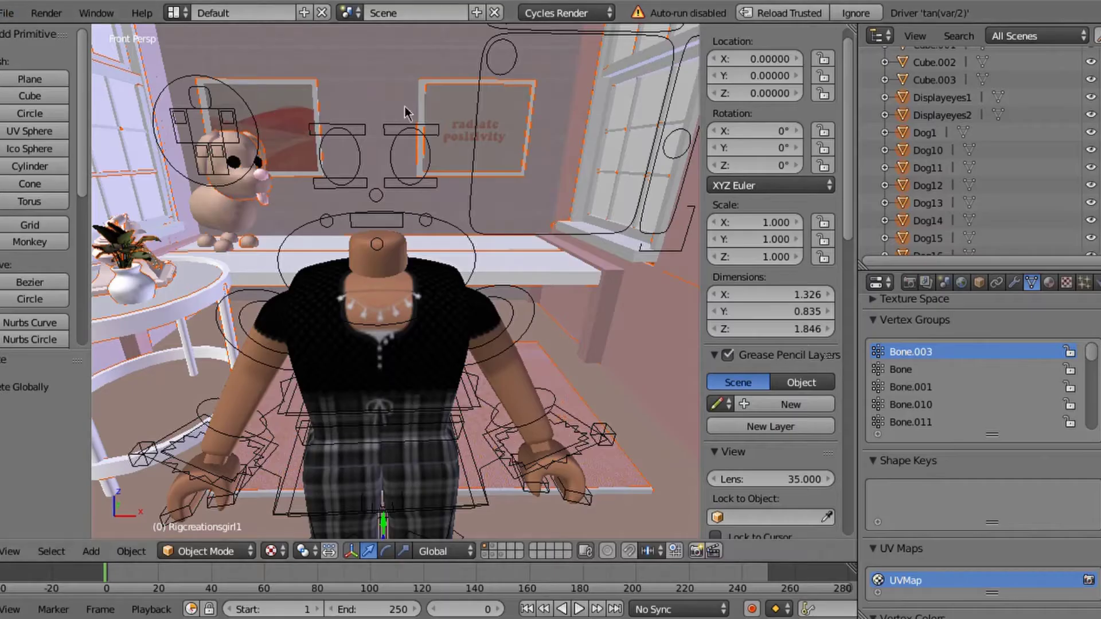
Step: Lower the room and its furnishings about 0.5 units along the Z axis so the floor meets the rig's feet
key(g)
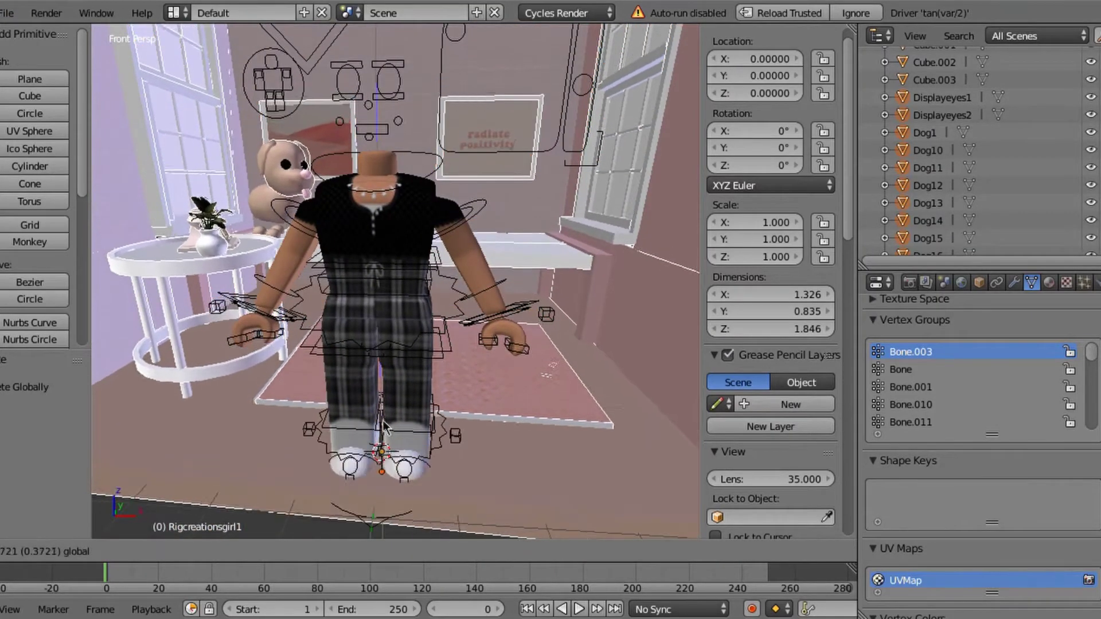
click(381, 429)
Step: Import the avatar-and-pets model and move it in front of the room along the Y axis, to about -3.59
click(7, 12)
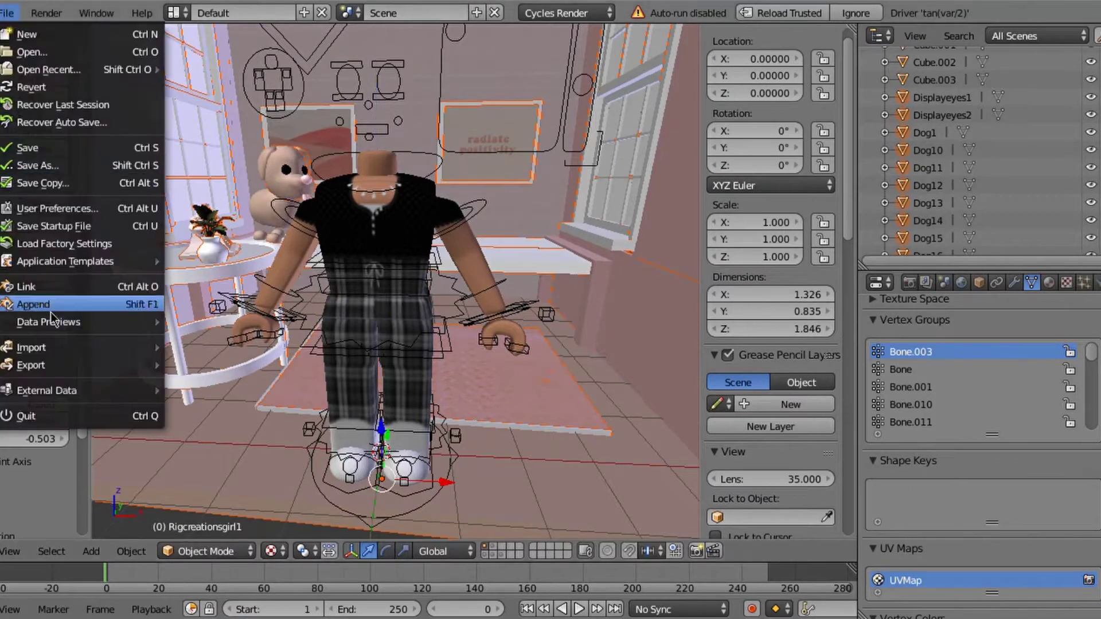
mouse_move(34, 349)
click(235, 484)
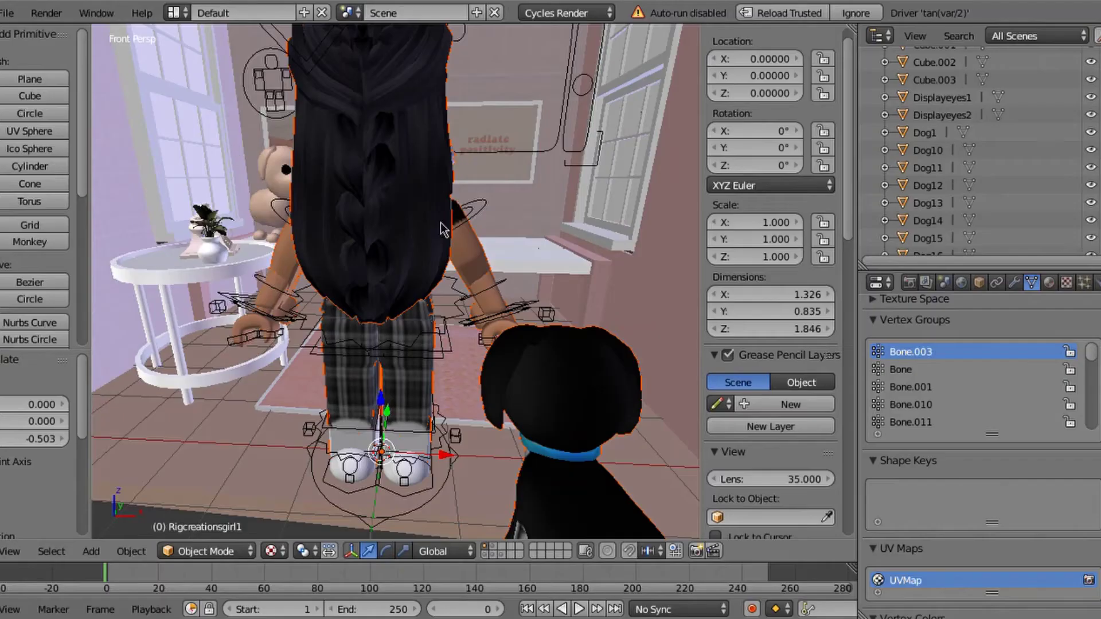
key(shift+f)
key(w)
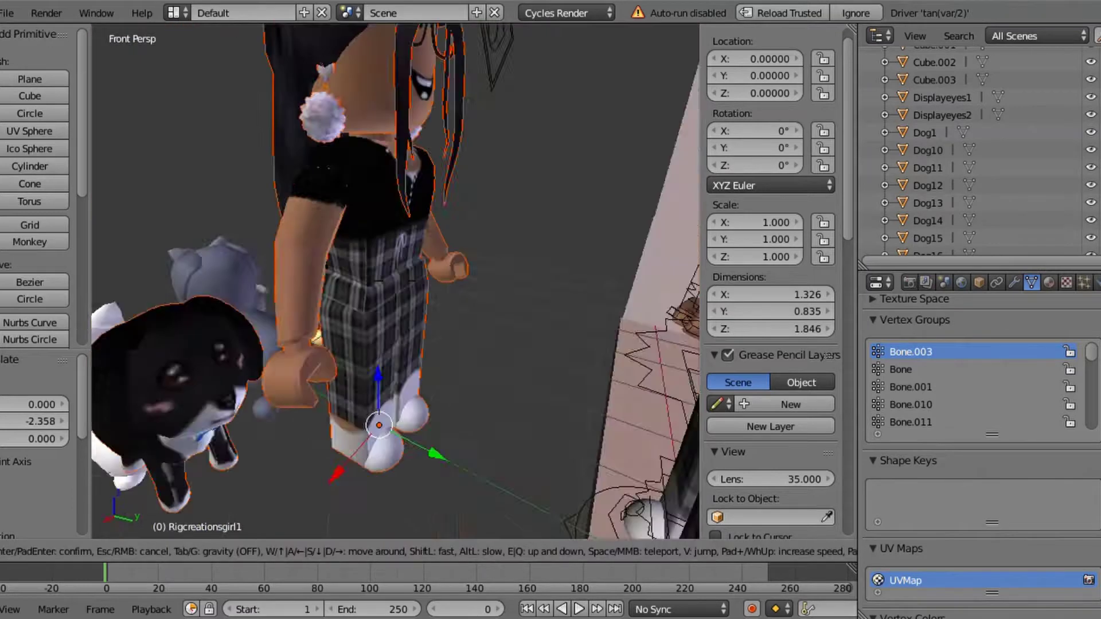
key(Return)
Step: Delete both arms of the imported avatar
right_click(316, 294)
key(ctrl+Tab)
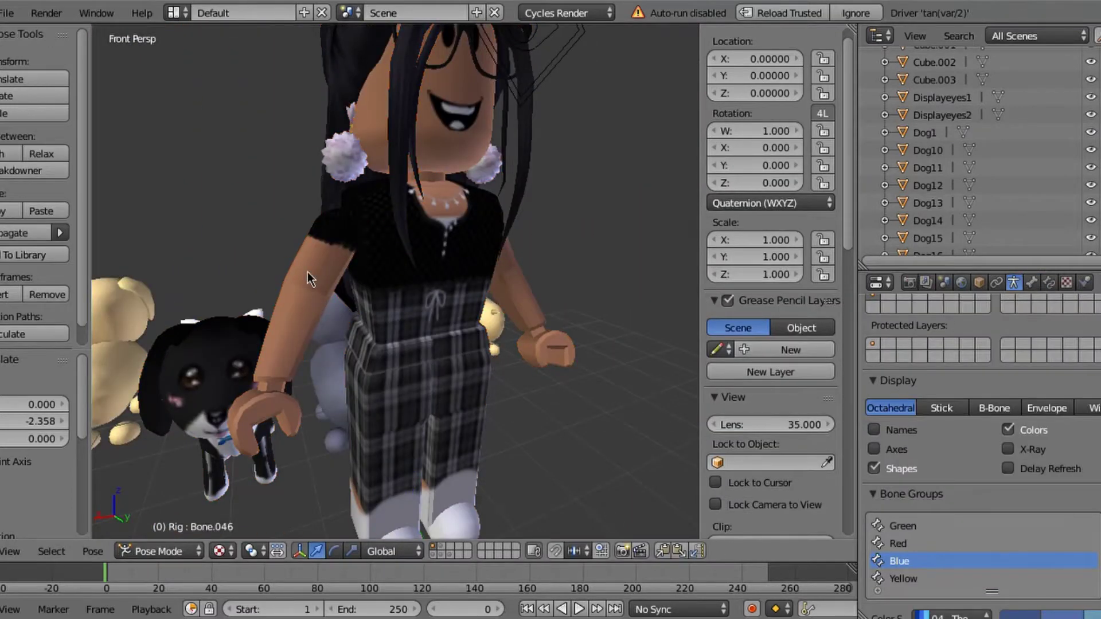
scroll(395, 281, up, 2)
right_click(533, 284)
key(x)
click(522, 326)
Step: Select both legs of the imported avatar and delete them
right_click(405, 461)
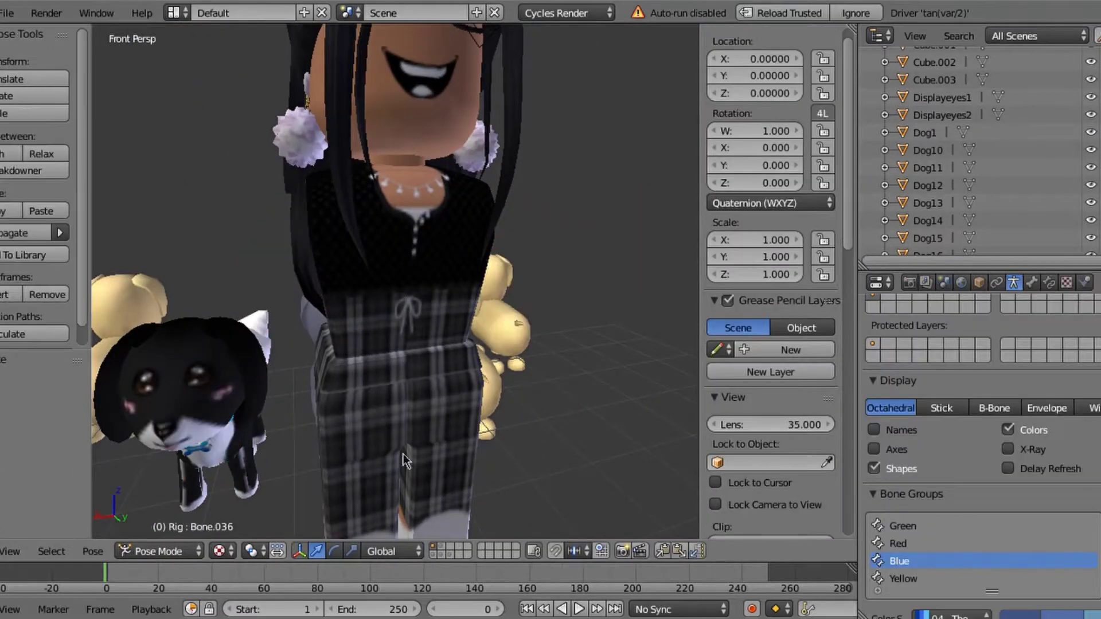
middle_drag(465, 465, 444, 429)
right_click(444, 428)
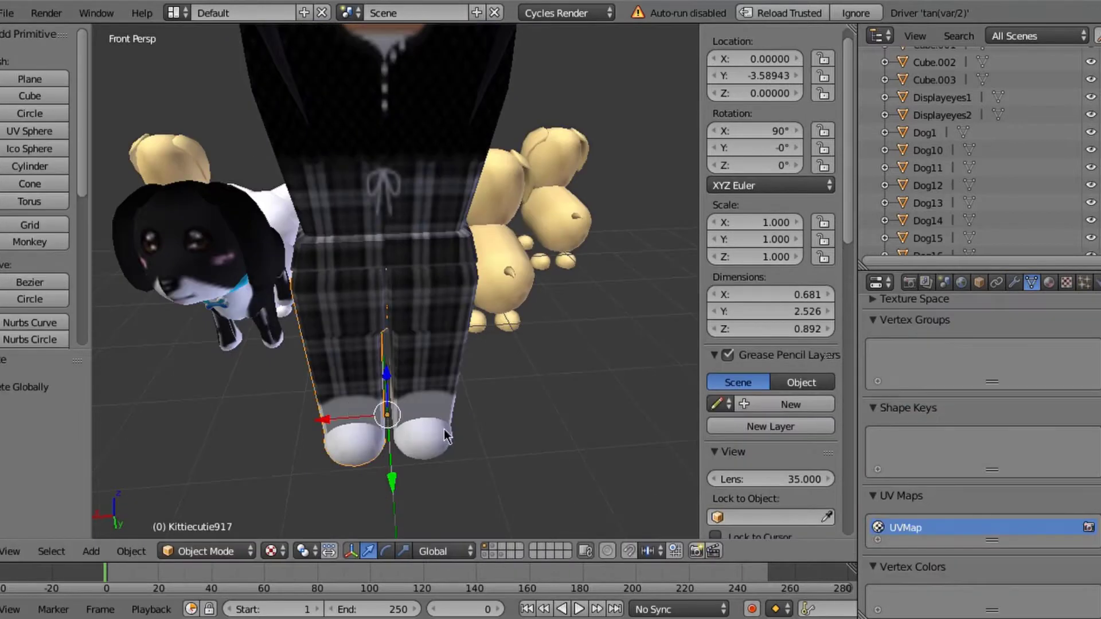
right_click(430, 415)
key(ctrl+Tab)
right_click(336, 437)
key(x)
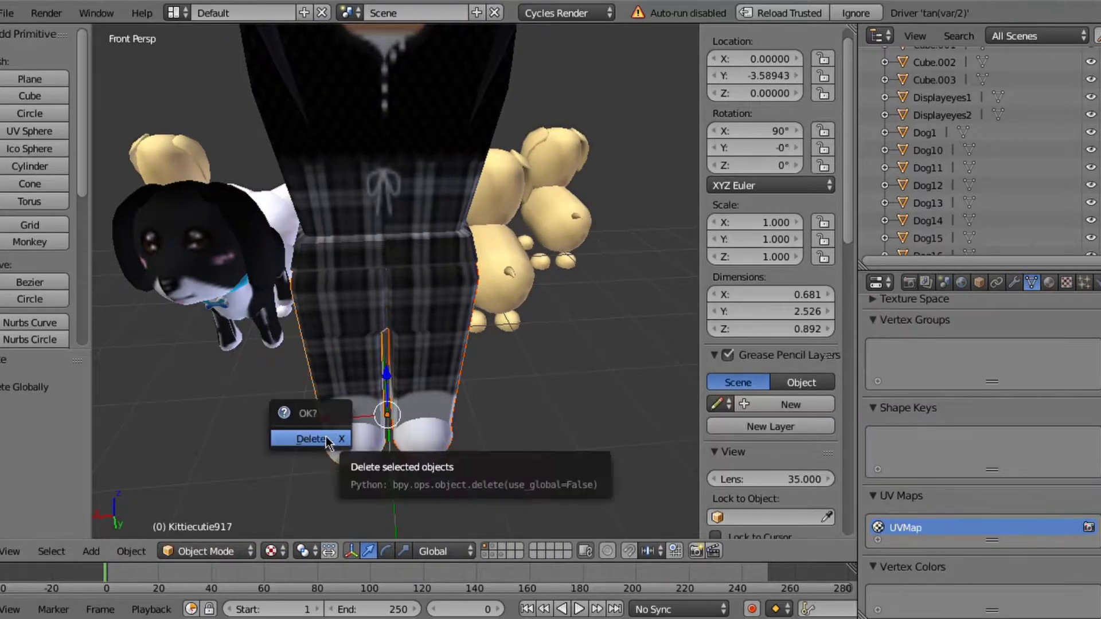
click(326, 436)
Step: Delete the imported avatar's torso, keeping its head, hair and accessories
key(shift+f)
key(Return)
right_click(396, 281)
key(x)
click(471, 275)
Step: Select the imported head, hair and accessories, rotate them to 172° about Z, and shift them about 2.84 along Y
key(shift+f)
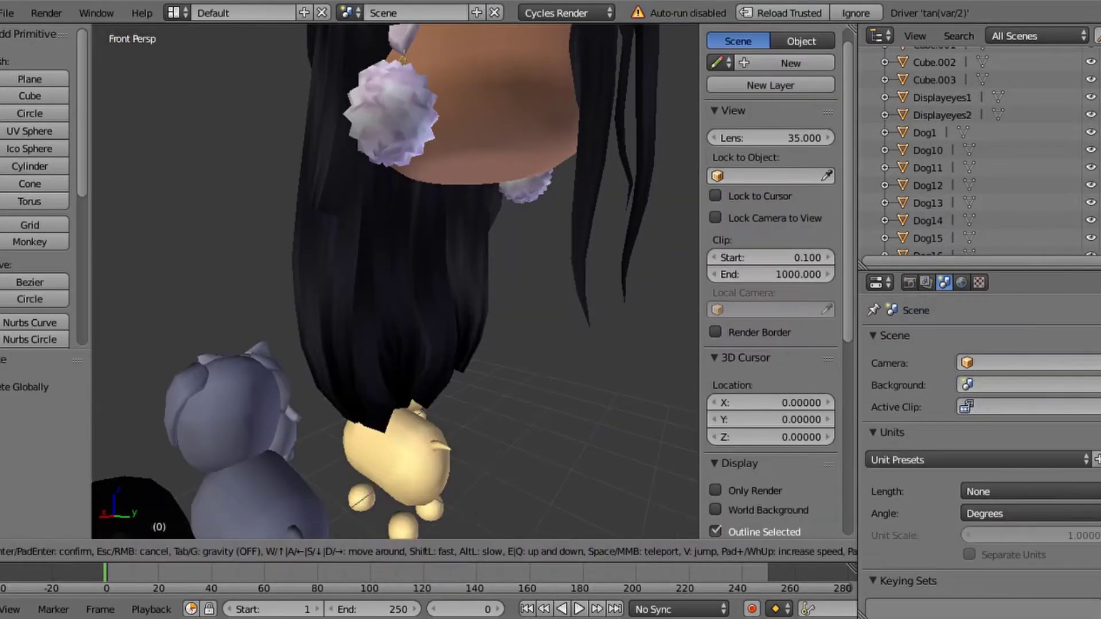
key(s)
key(Return)
right_click(315, 117)
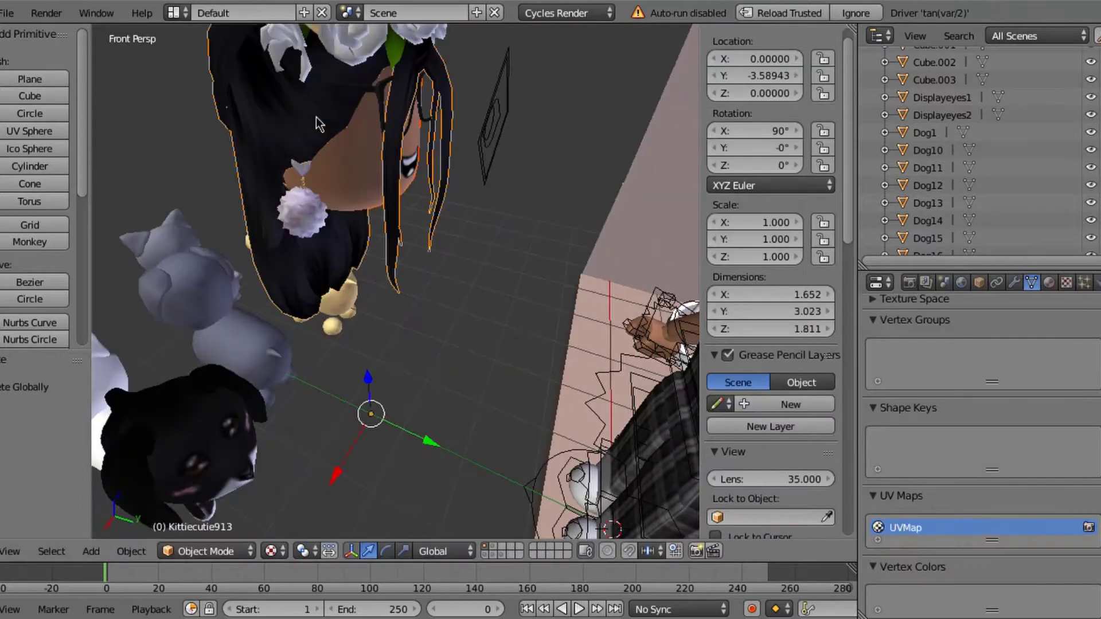
right_click(316, 117)
right_click(417, 115)
key(KP_Decimal)
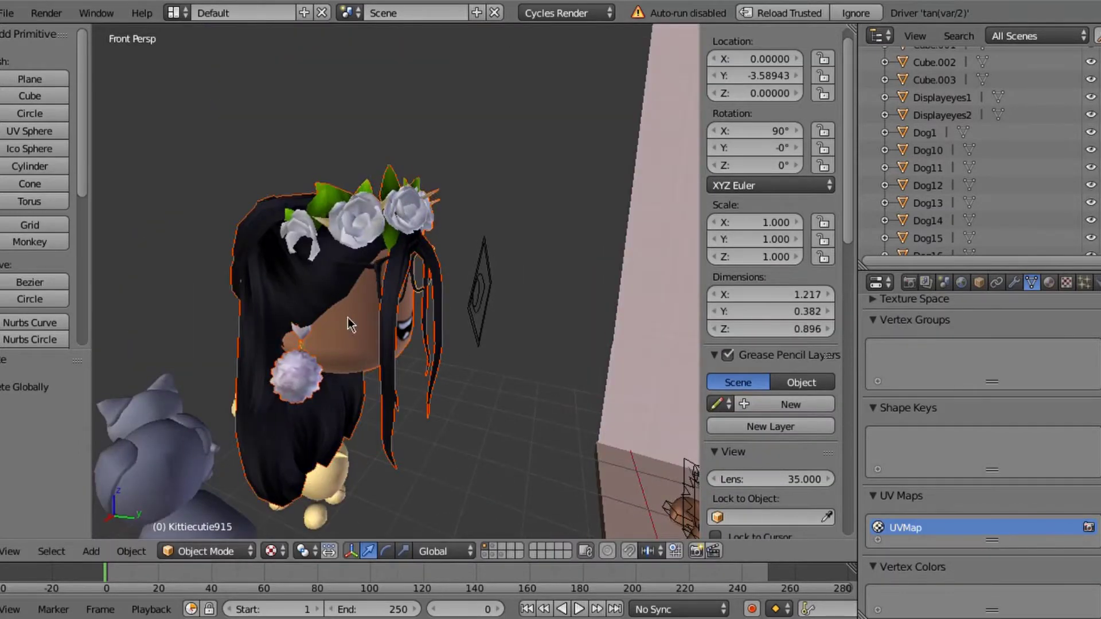
shift+middle_drag(396, 328, 353, 205)
key(r)
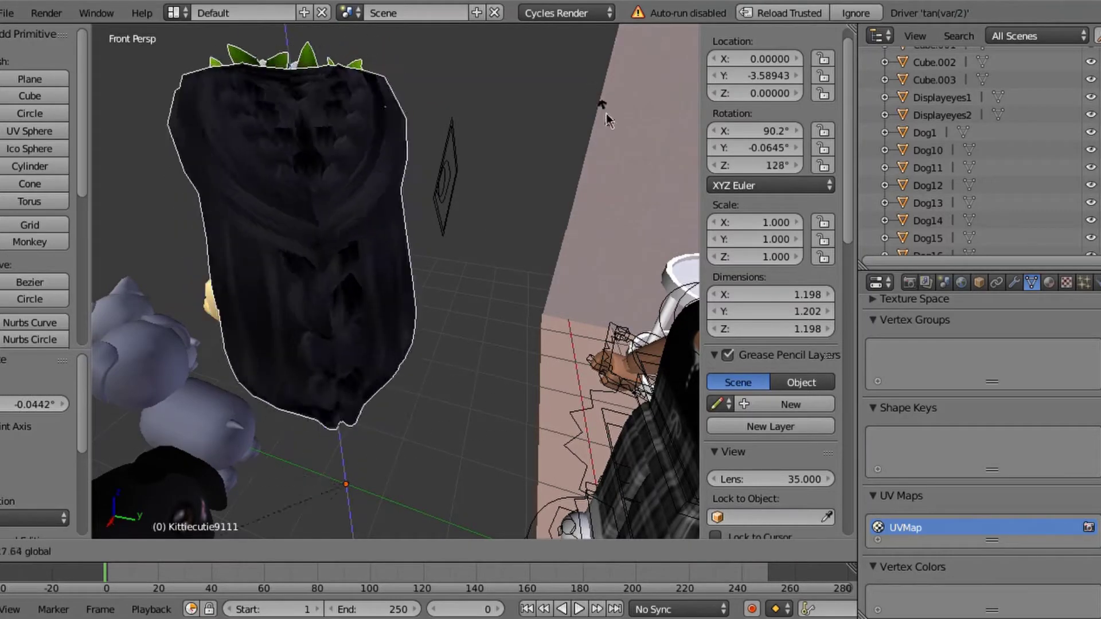
click(329, 405)
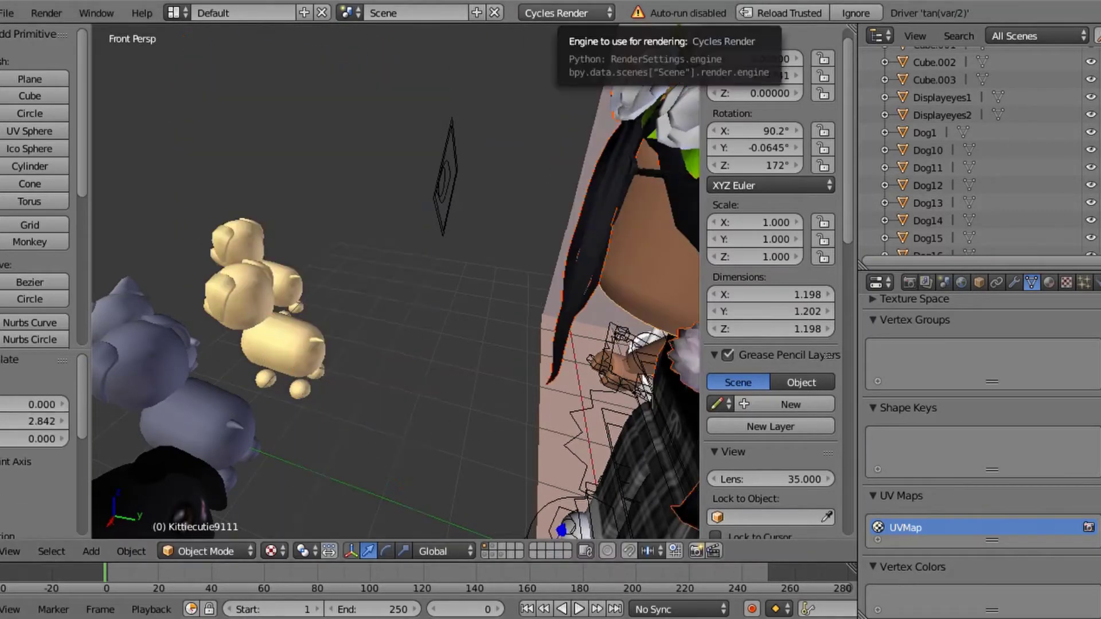
Step: Place the head and accessories over the rigged body's neck, at about X 0.05 and Y 0.19
key(shift+f)
key(w)
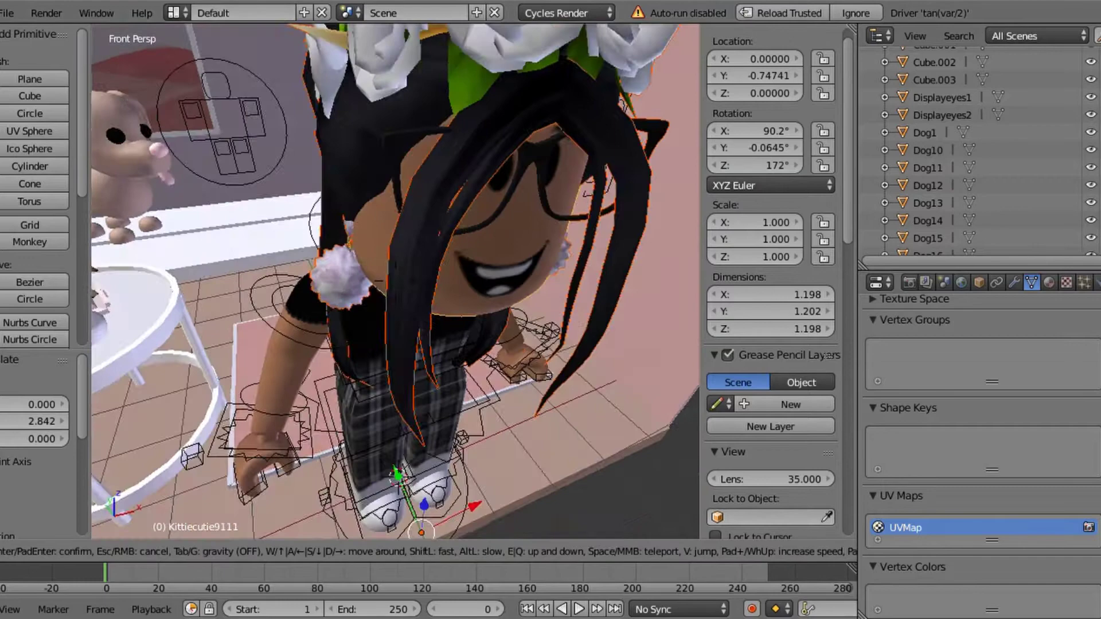
key(Return)
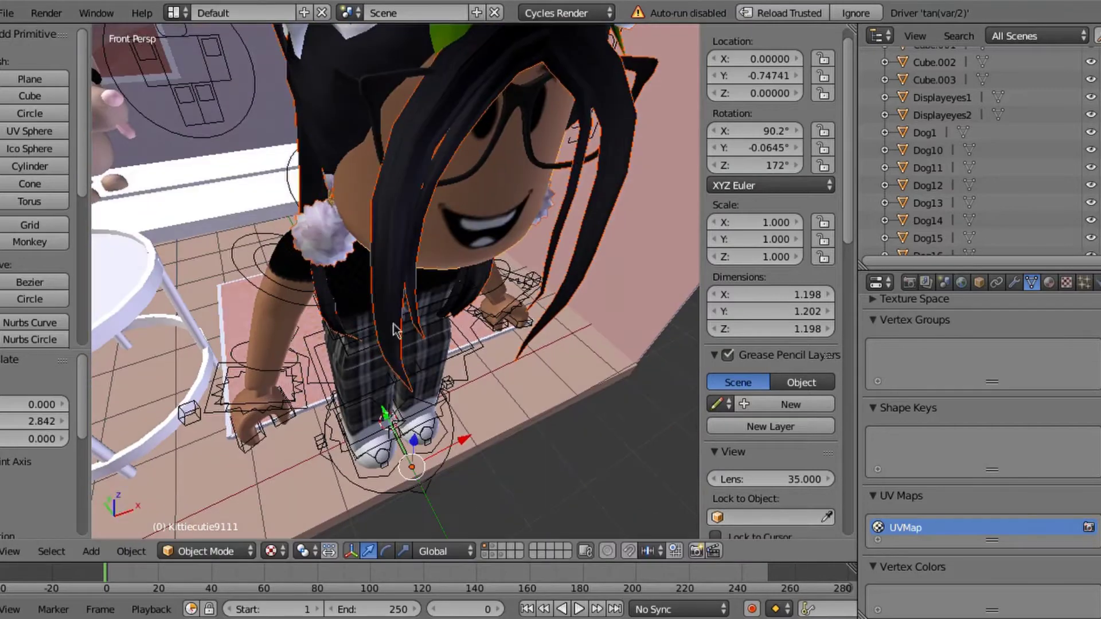
key(g)
key(y)
click(434, 391)
drag(434, 392, 424, 397)
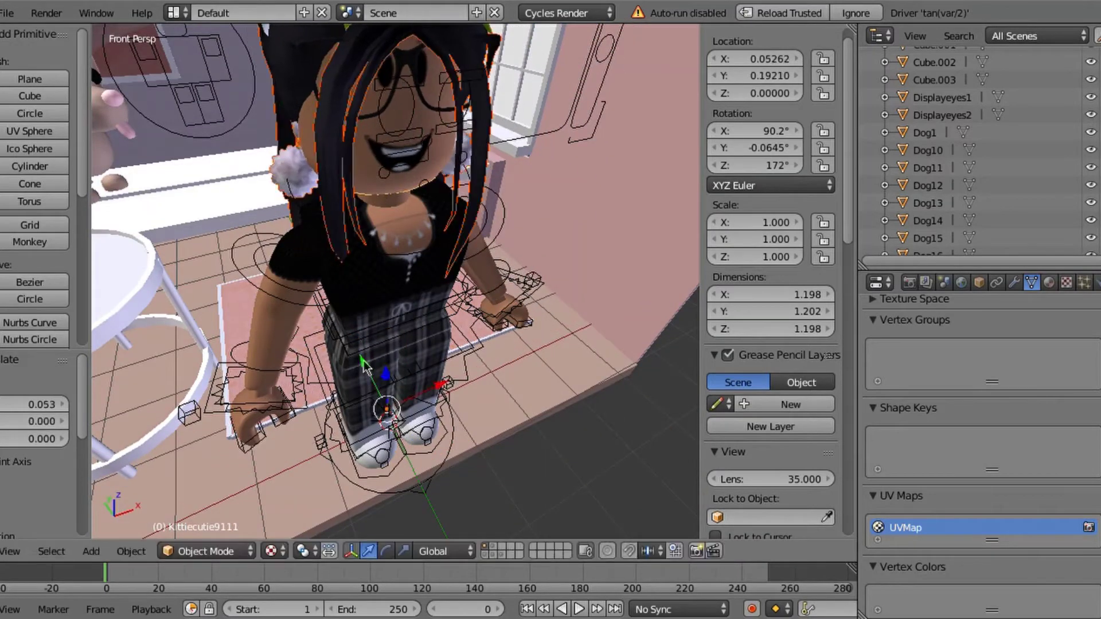
Step: Fine-tune the head group's position on the rigged body to about X 0.04 and Y -0.02
key(shift+f)
key(s)
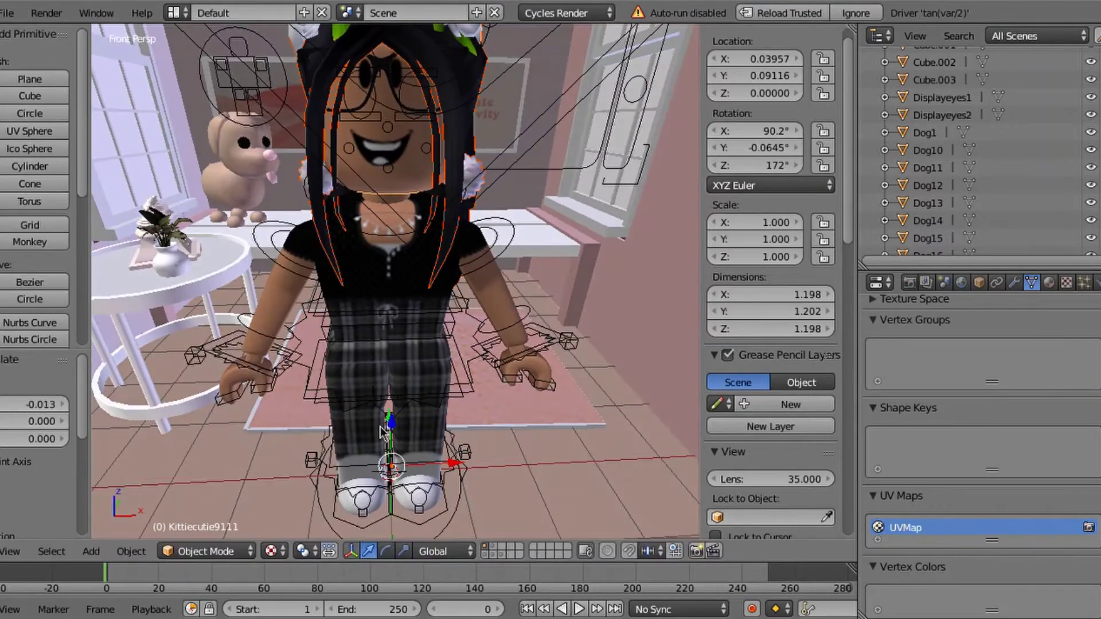
key(shift+f)
key(Return)
key(shift+f)
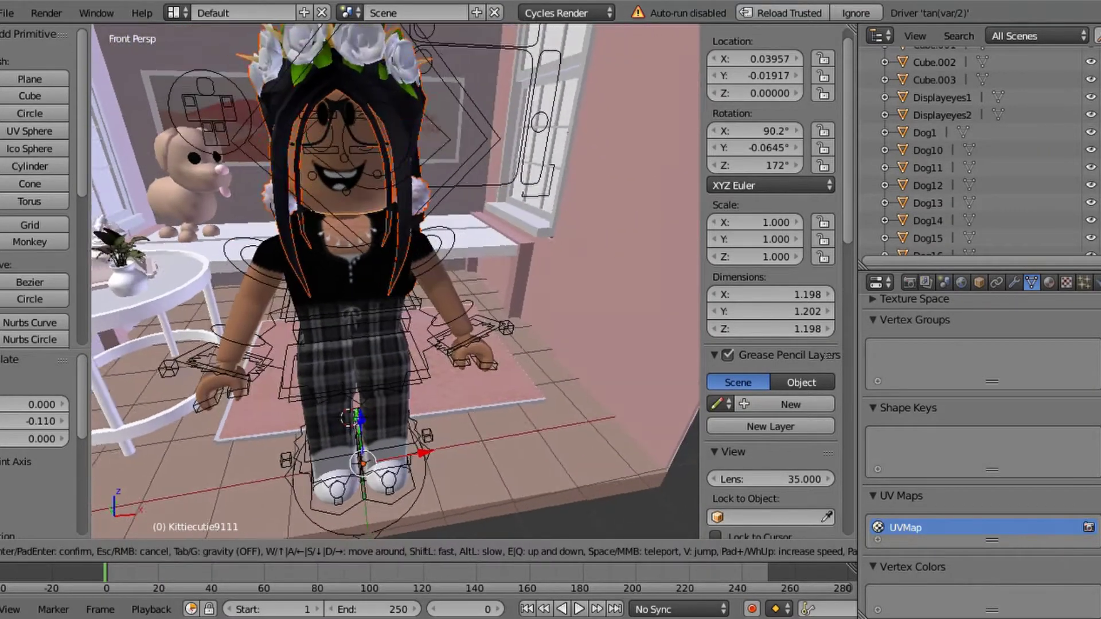
key(Return)
Step: Rotate the head, hair and accessories about the Z axis to 153°
key(r)
key(z)
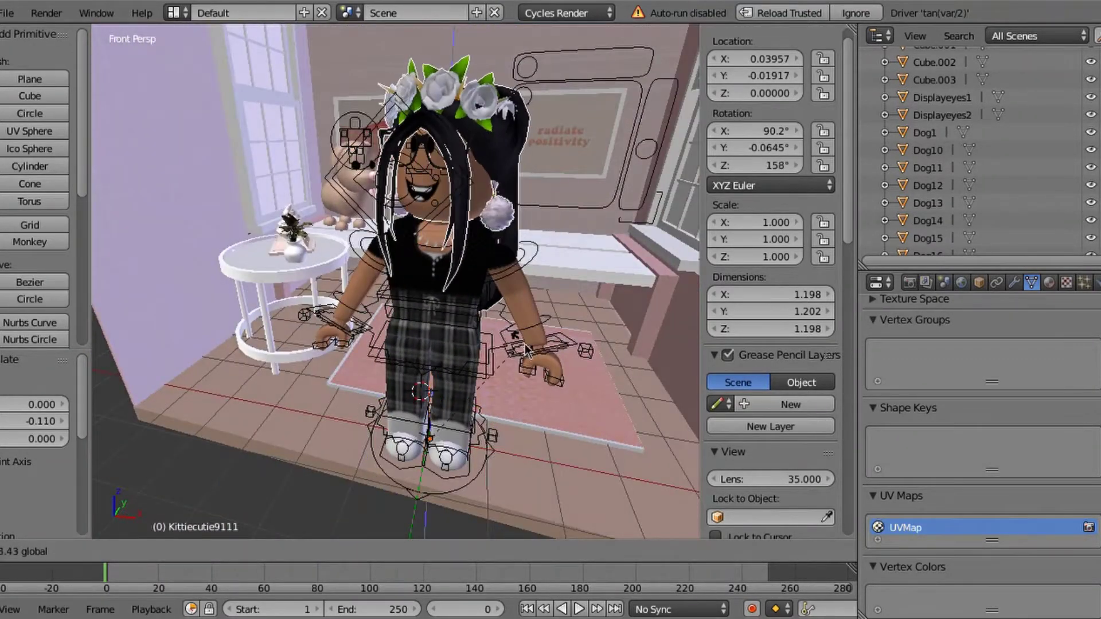
key(Return)
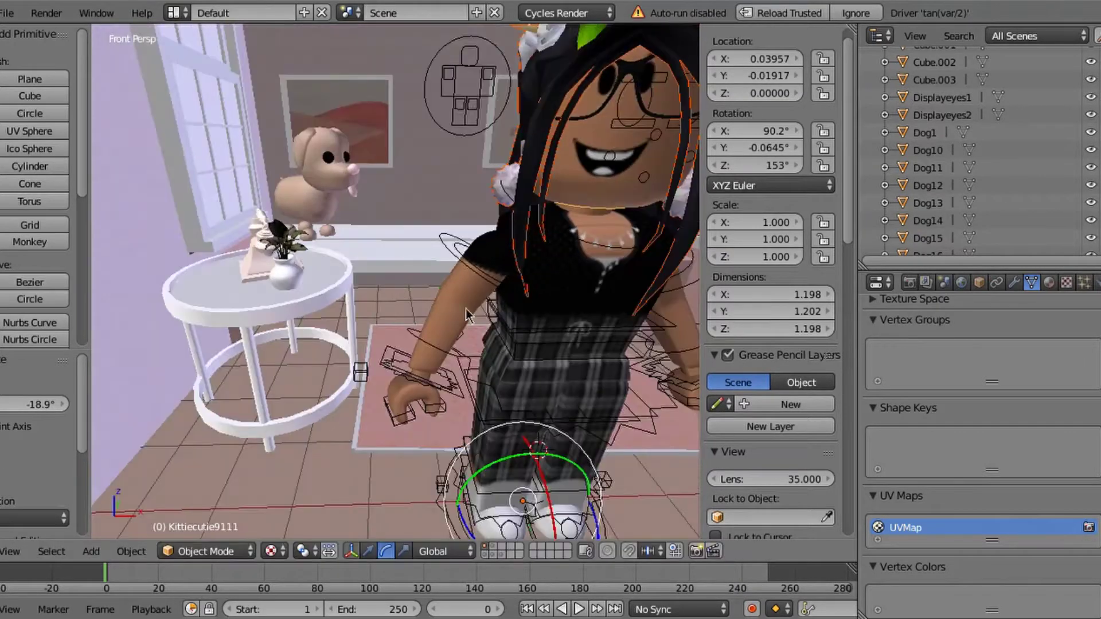
Step: Select the rigged body together with the head parts and move them about 3.07 along Y onto the rug
right_click(470, 269)
key(ctrl+Tab)
key(ctrl+Tab)
right_click(439, 295)
middle_drag(440, 301, 169, 539)
scroll(425, 410, down, 3)
middle_drag(426, 410, 430, 380)
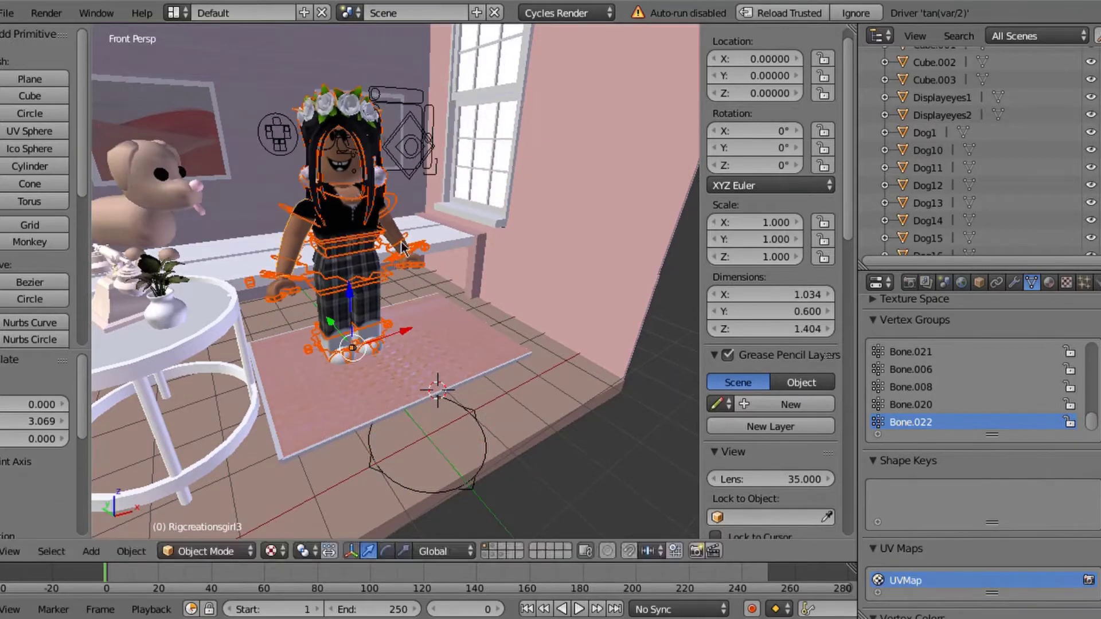
Step: Move the assembled avatar a further 0.3 along the Y axis, checking its placement in the room
key(shift+f)
key(w)
key(s)
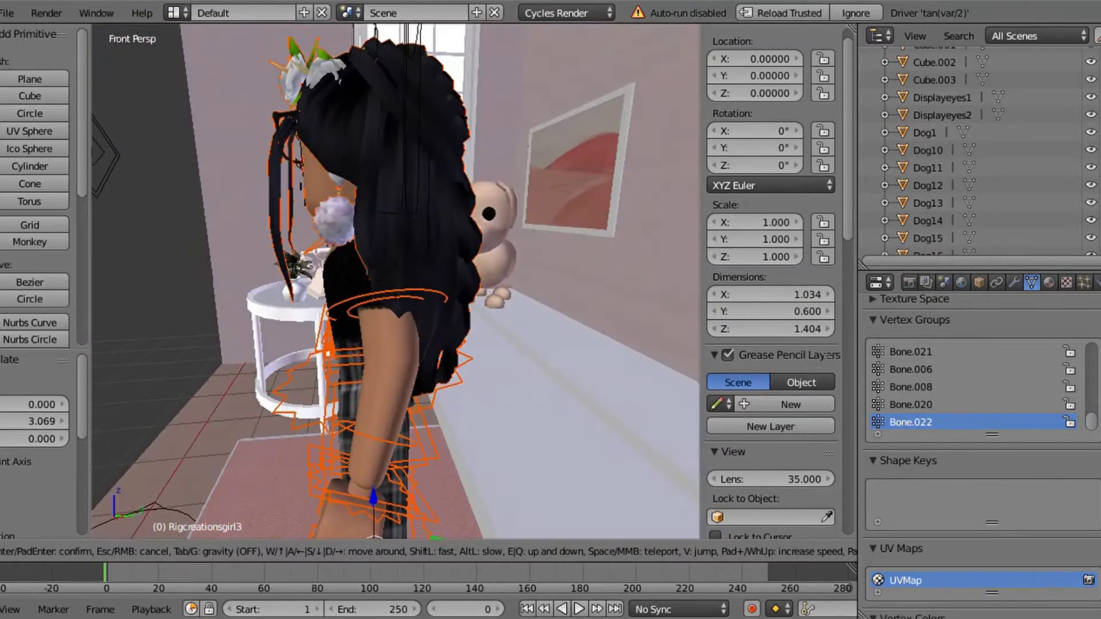
key(s)
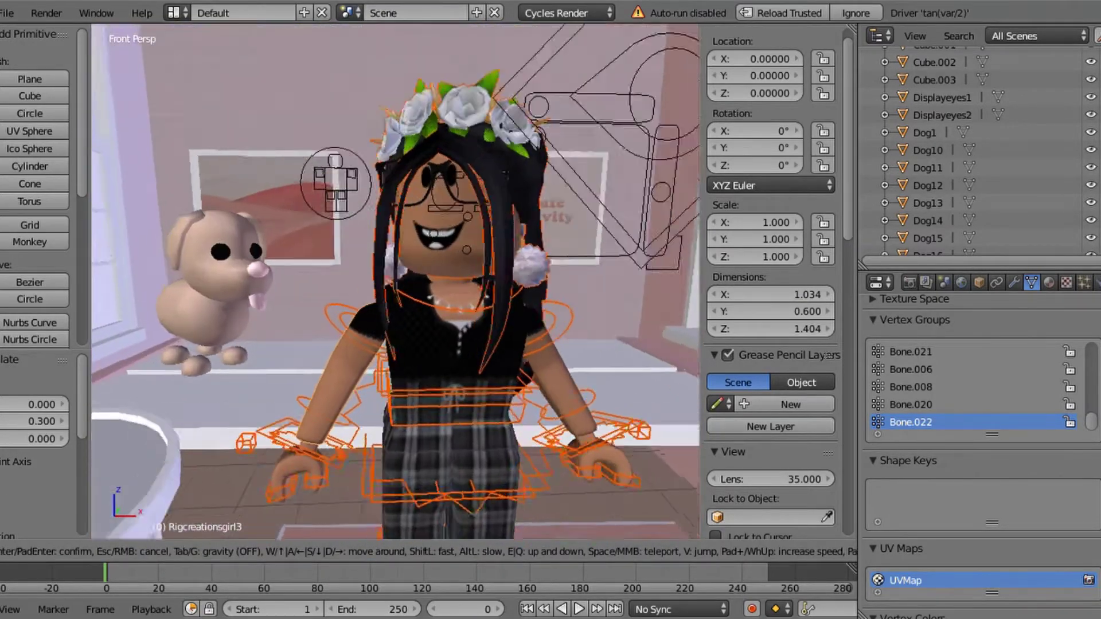
Step: Delete the black-and-white dog standing outside the room
key(a)
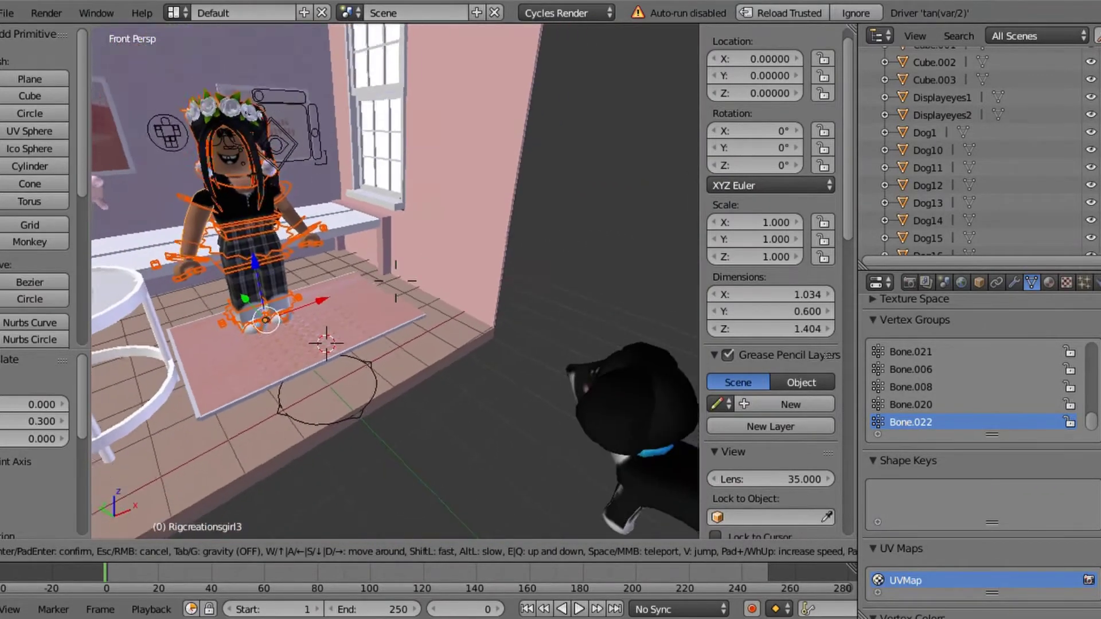
click(612, 282)
right_click(611, 282)
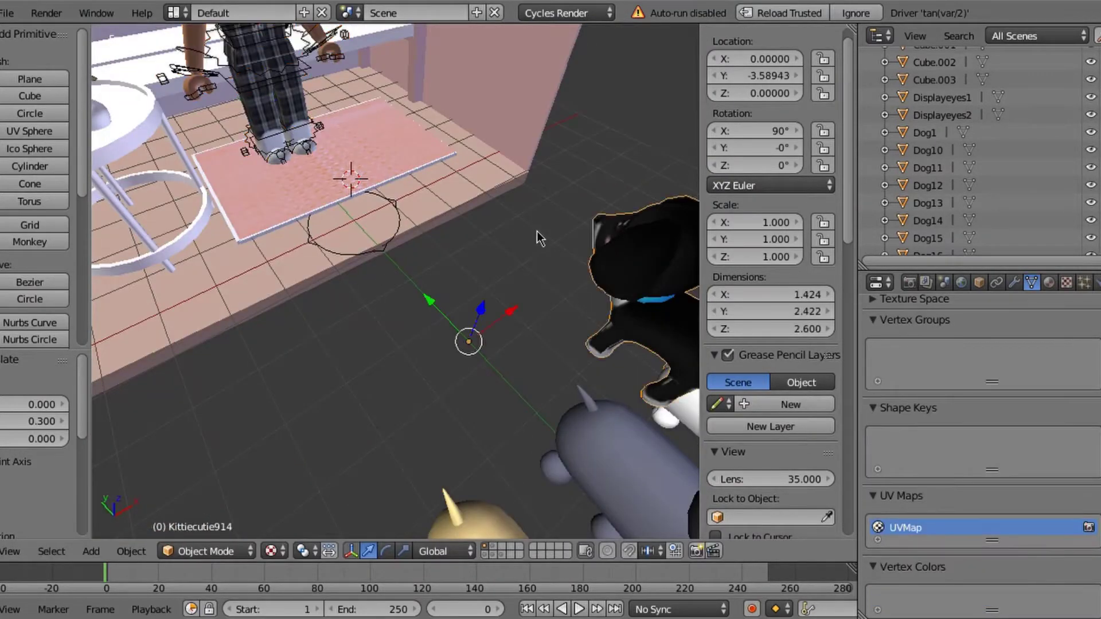
click(509, 232)
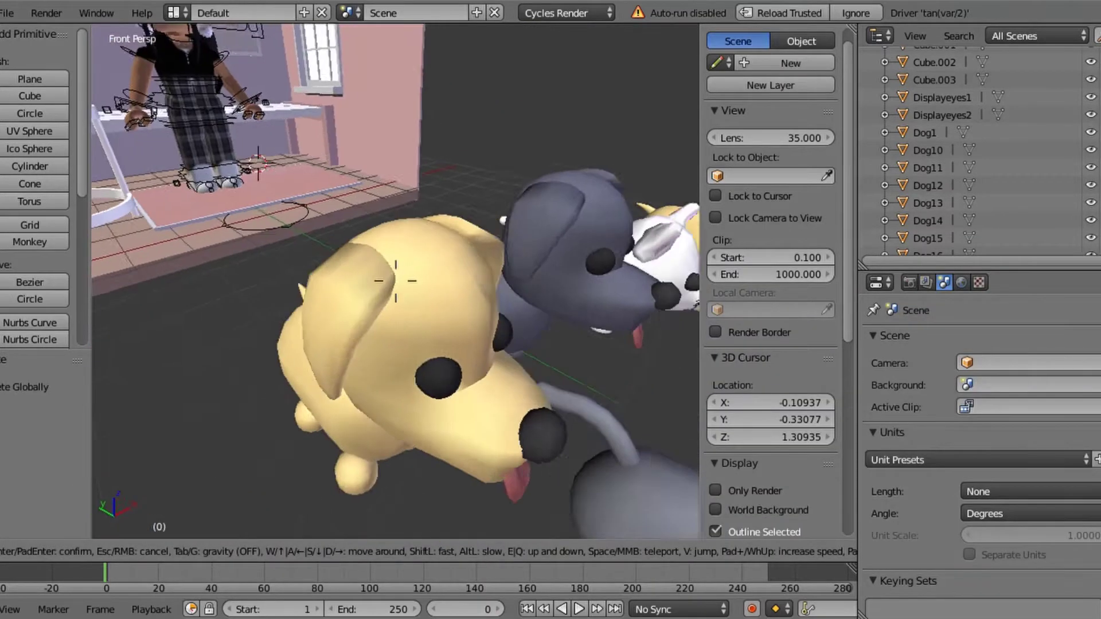
Step: Select the front yellow dog's head parts and rotate them about the X axis to about 67.6°
right_click(359, 254)
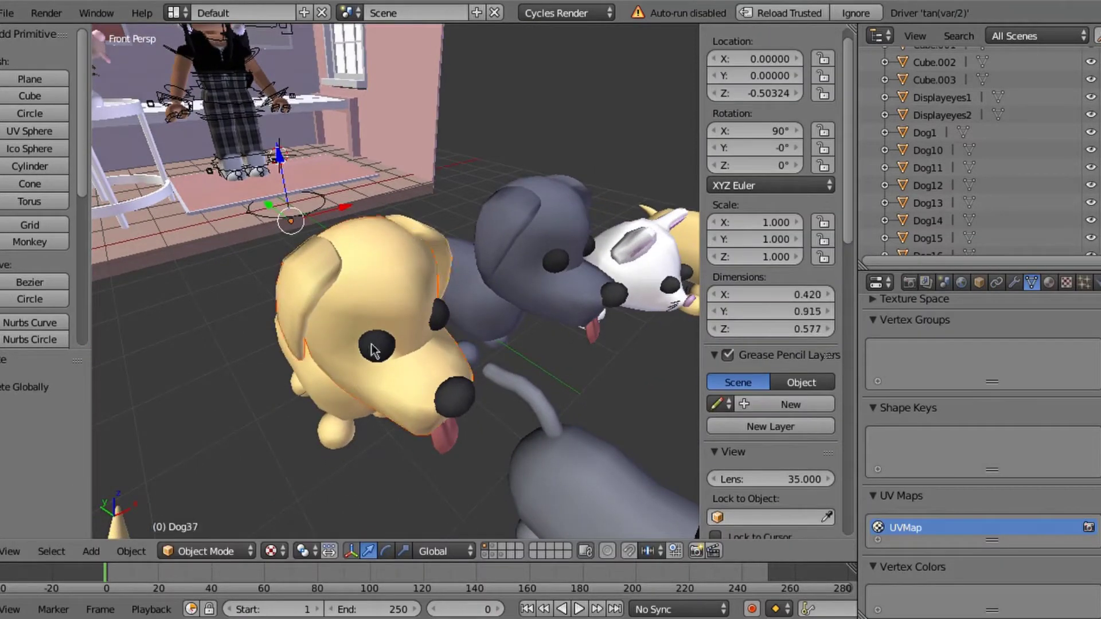
key(shift+f)
click(396, 281)
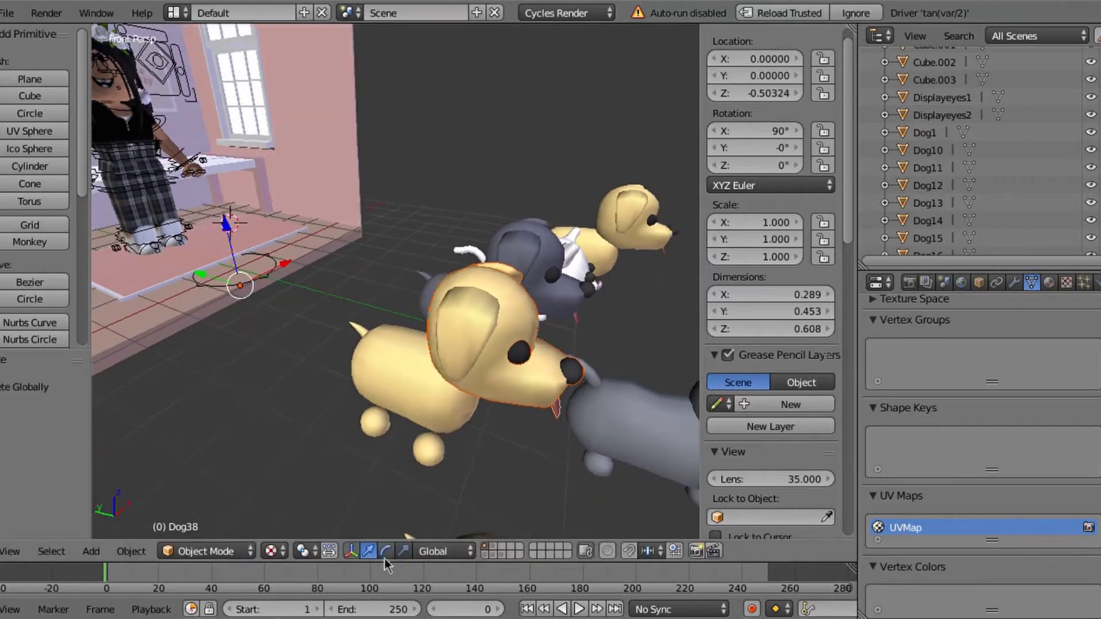
key(r)
key(x)
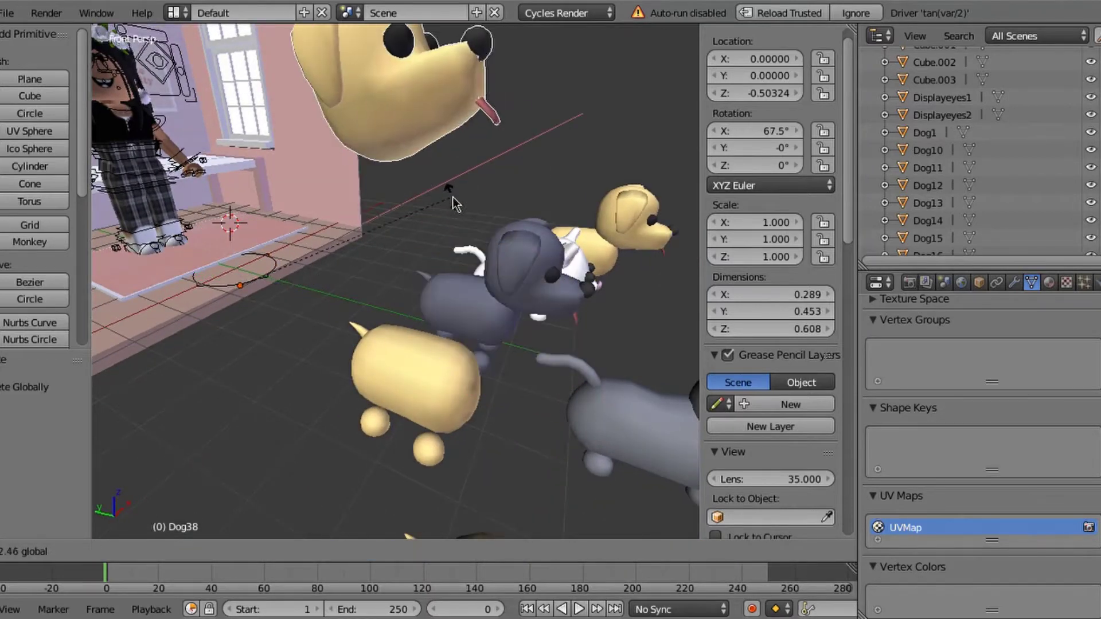
click(452, 198)
Step: Move the yellow dog's head back onto its body, to about X 0.20, Y -0.96 and Z -3.06
key(g)
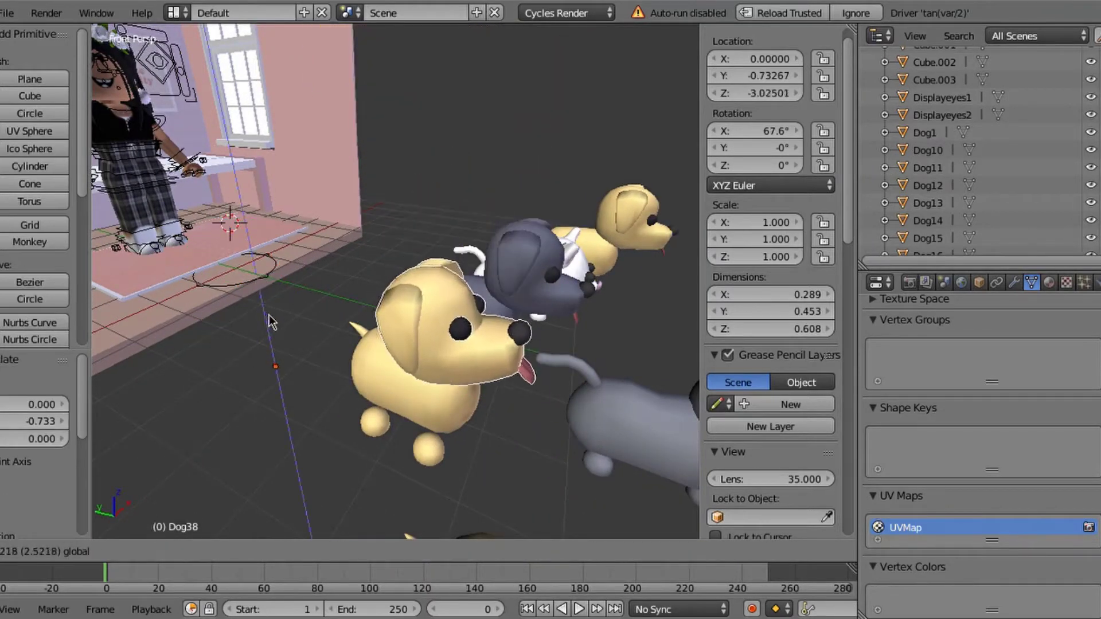
click(312, 337)
key(g)
key(y)
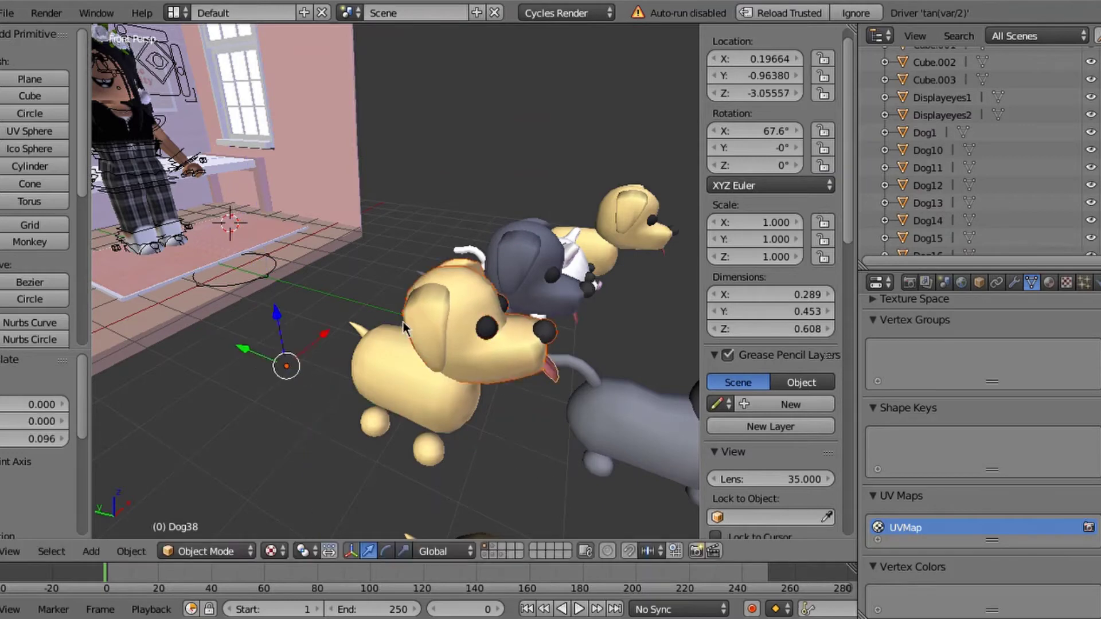
Step: Add the front yellow dog's torso, tail and legs to the selection along with its head
key(shift+f)
key(w)
click(403, 365)
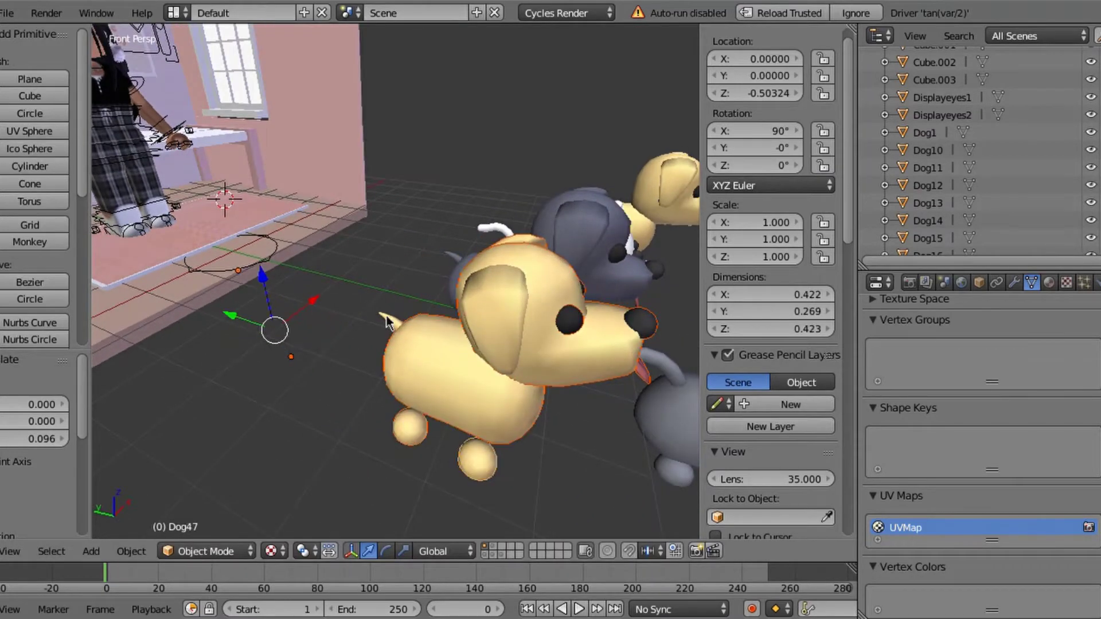
key(shift+f)
click(330, 314)
right_click(330, 315)
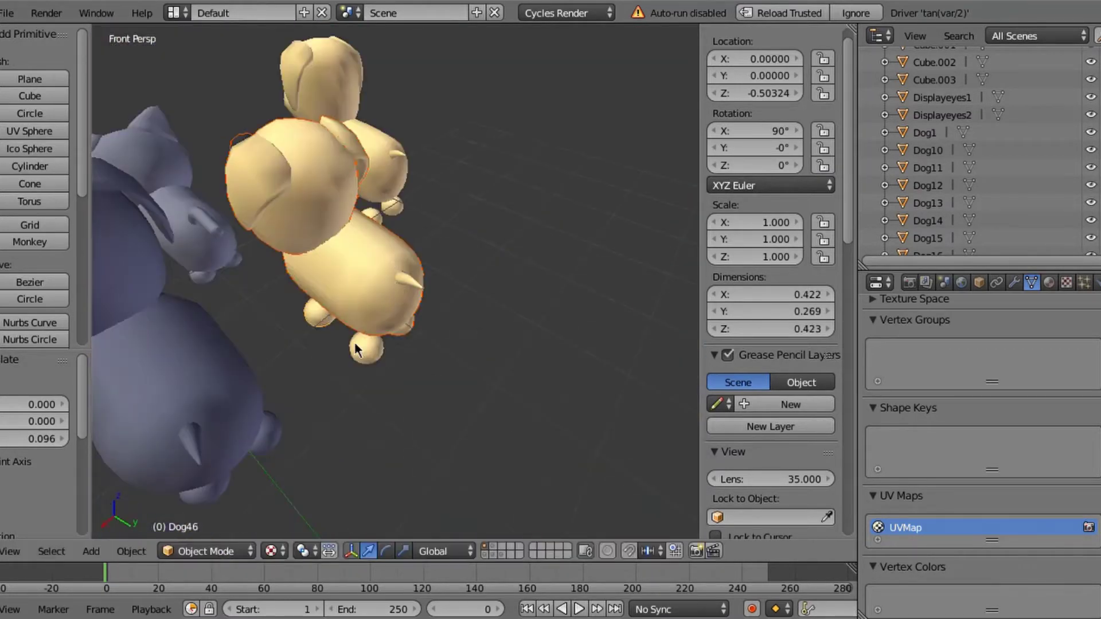
key(shift+f)
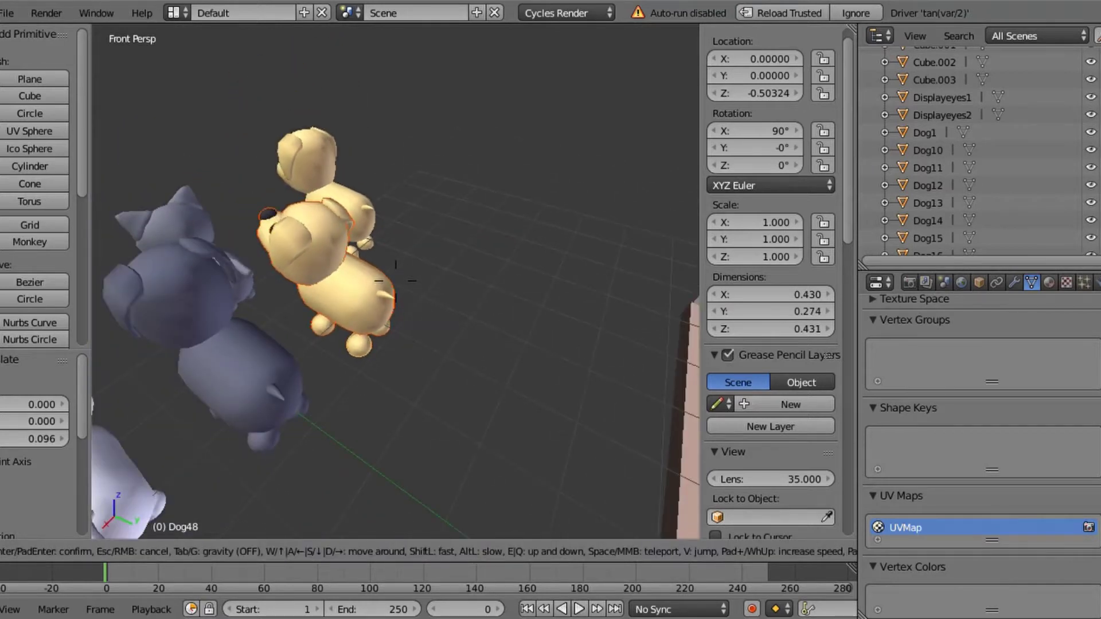
click(334, 512)
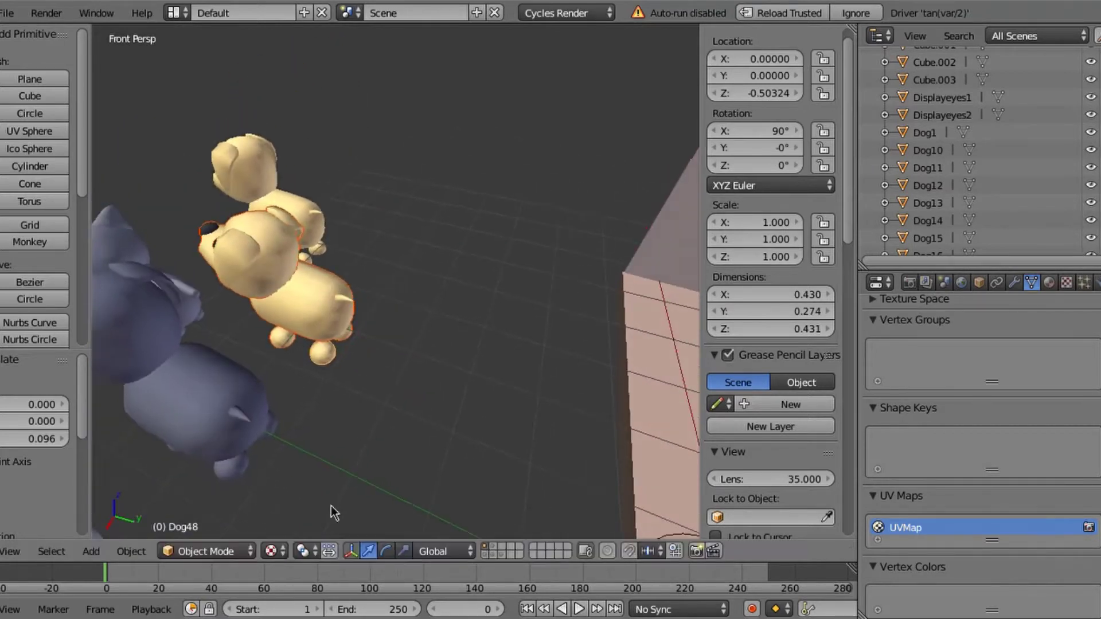
Step: Rotate the whole yellow dog about the Z axis to about 76.2°
key(g)
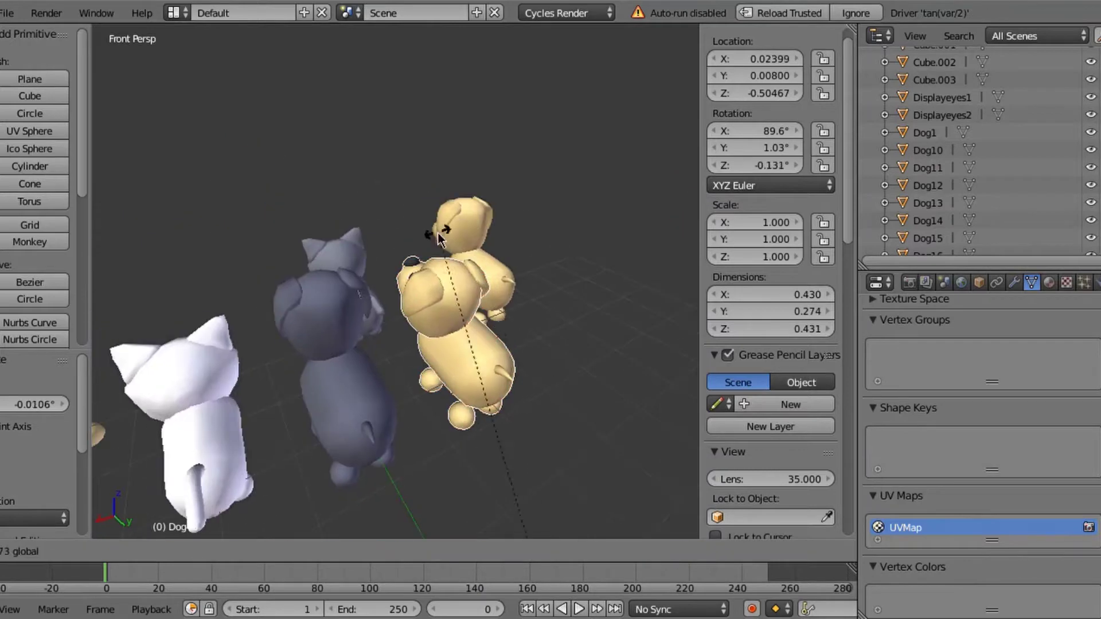
click(433, 369)
key(shift+f)
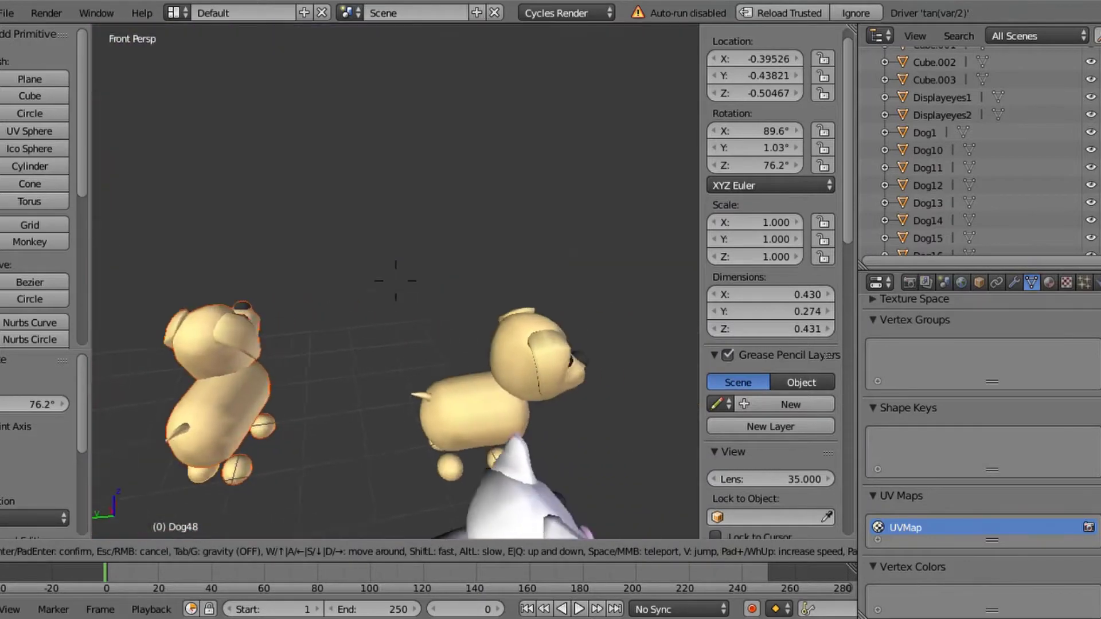
Step: Move the yellow dog onto the window bench behind the avatar, to about X -6.81, Y 7.70 and Z 1.91
click(358, 447)
key(g)
key(x)
key(Return)
key(shift+f)
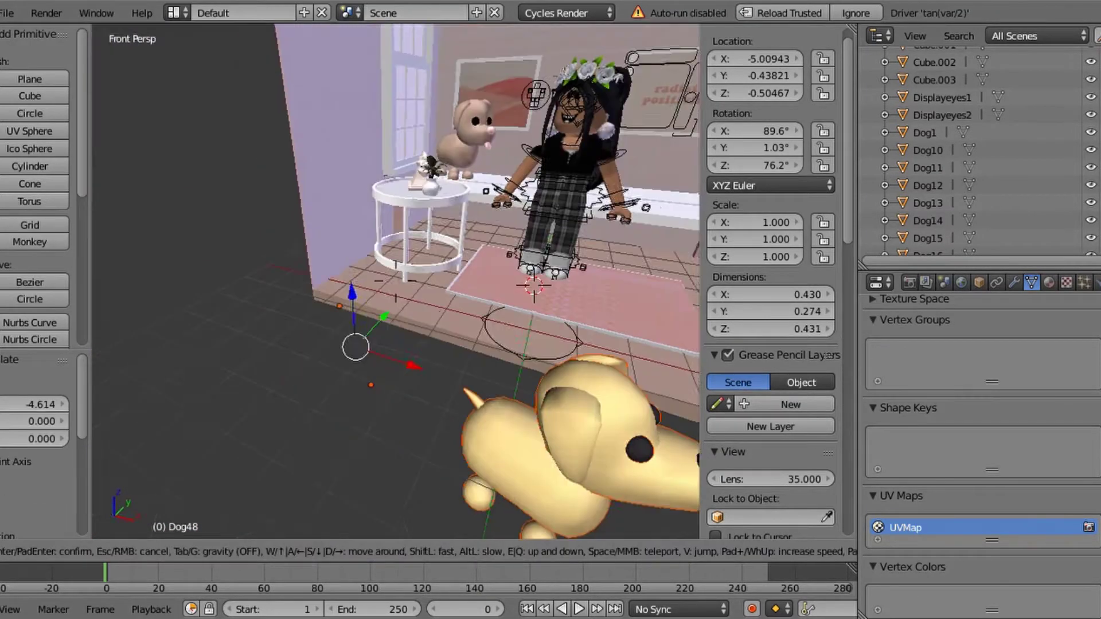
key(Return)
key(g)
key(y)
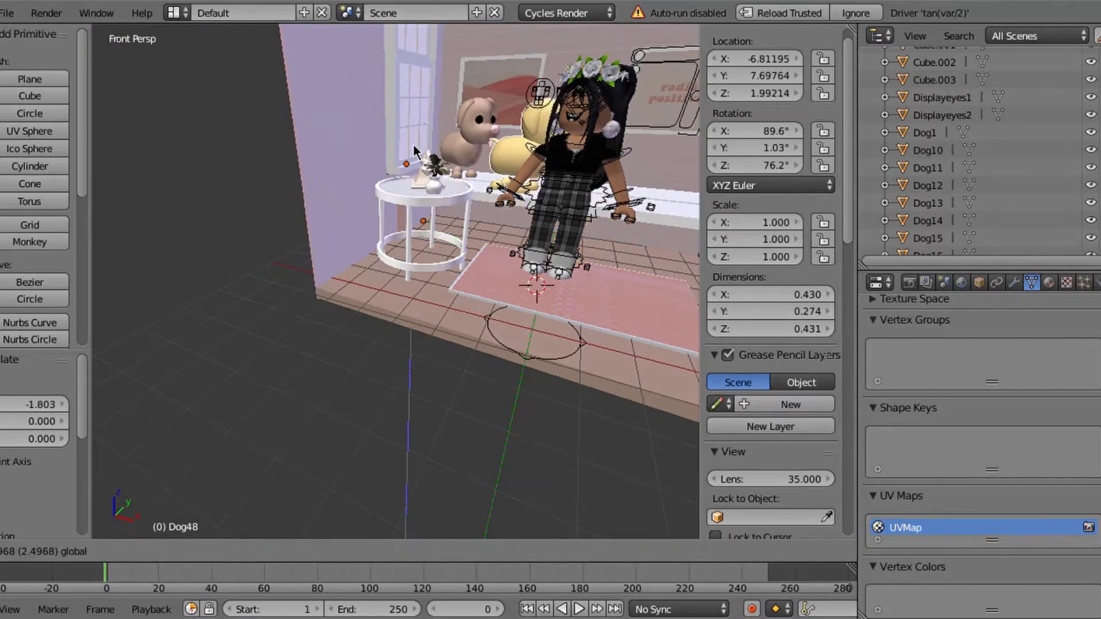
Step: Select all head parts of the floppy-eared grey dog, including its ears, eyes, nose and tongue
key(w)
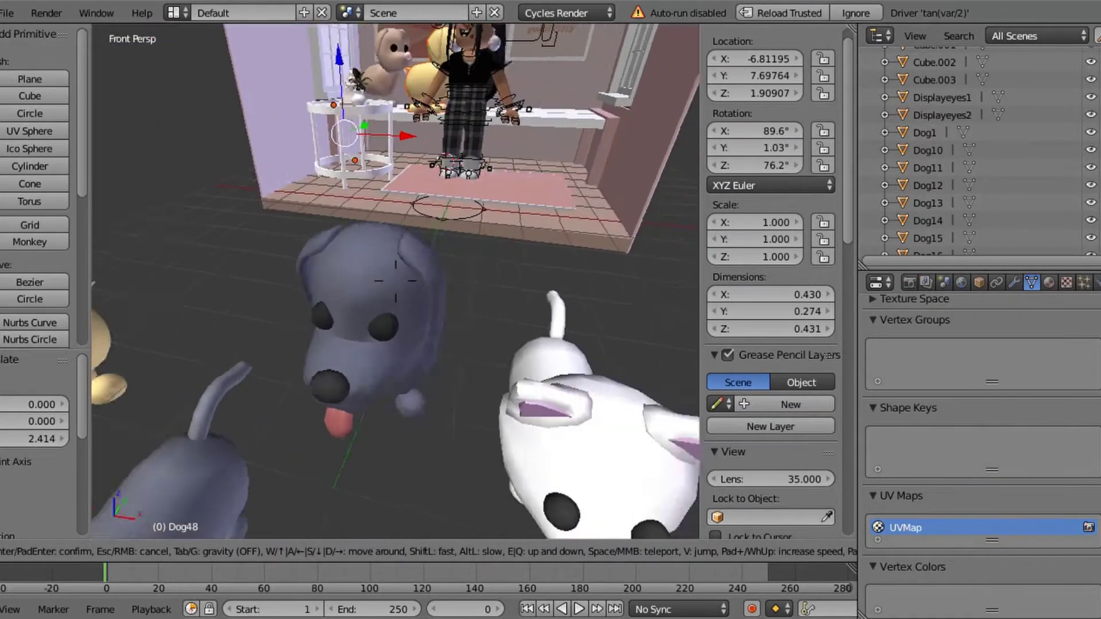
click(376, 243)
right_click(375, 243)
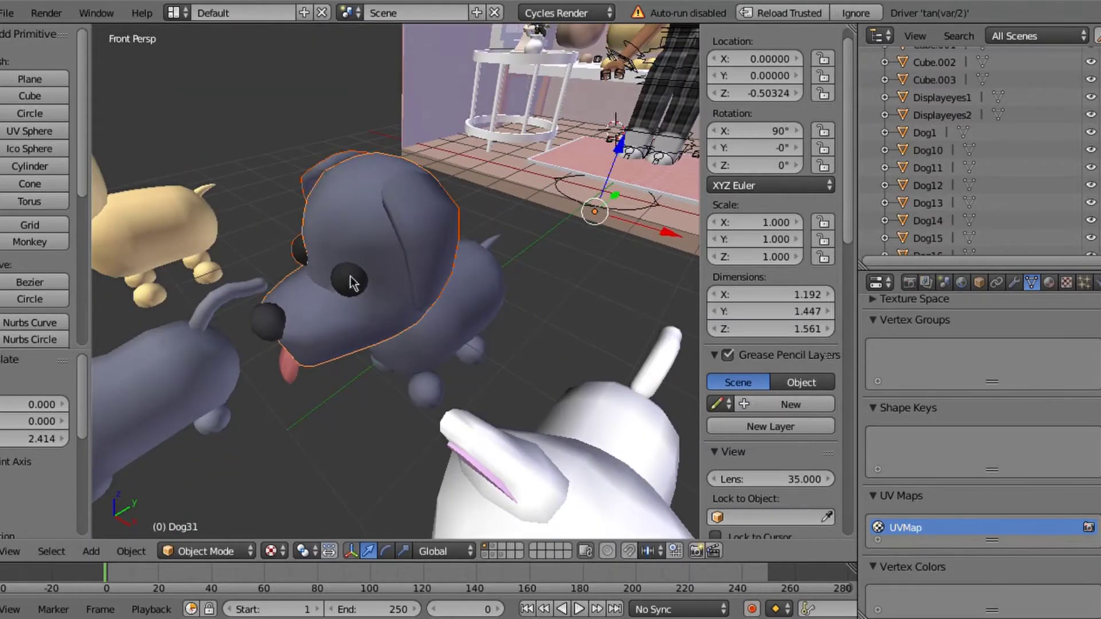
key(shift+f)
click(494, 291)
right_click(447, 338)
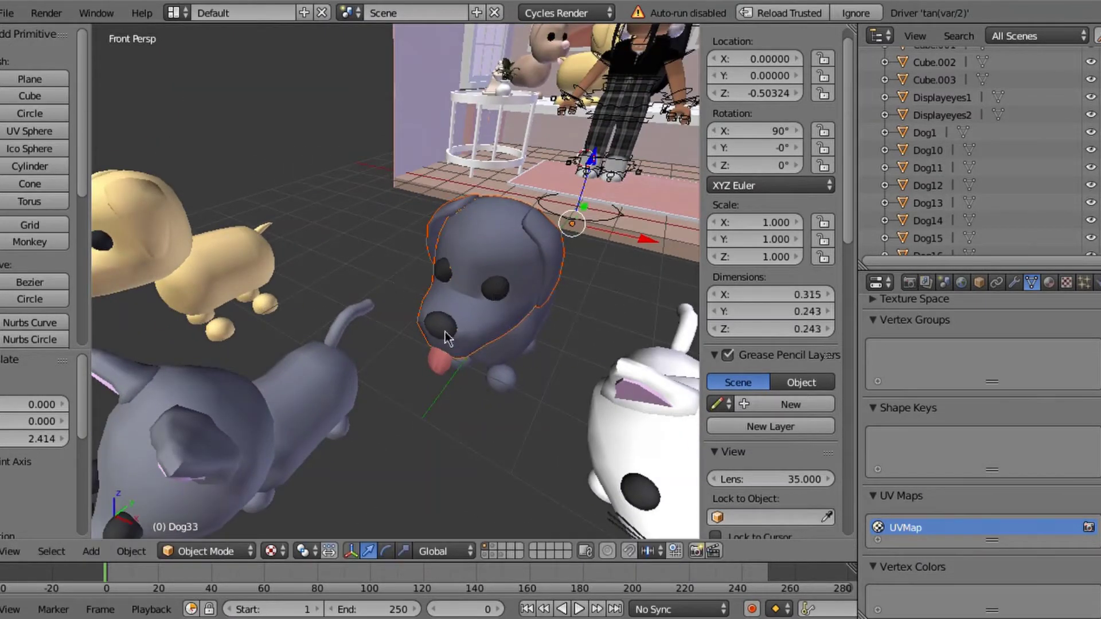
key(w)
click(453, 279)
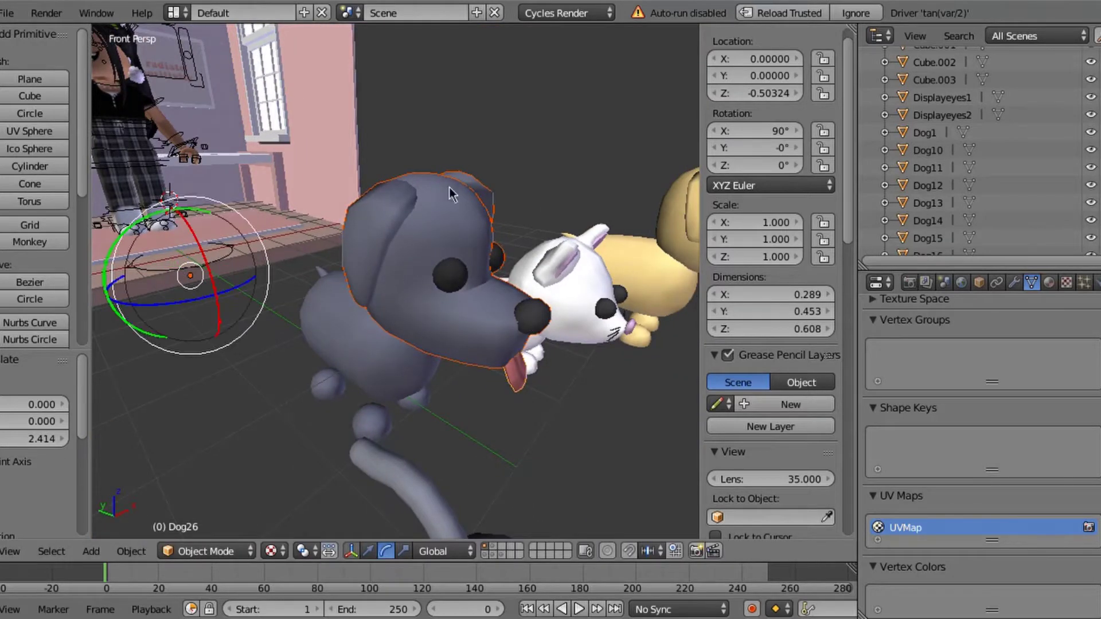
Step: Rotate the grey dog's head about the X axis to about 74.6°
key(r)
click(429, 194)
key(s)
click(395, 281)
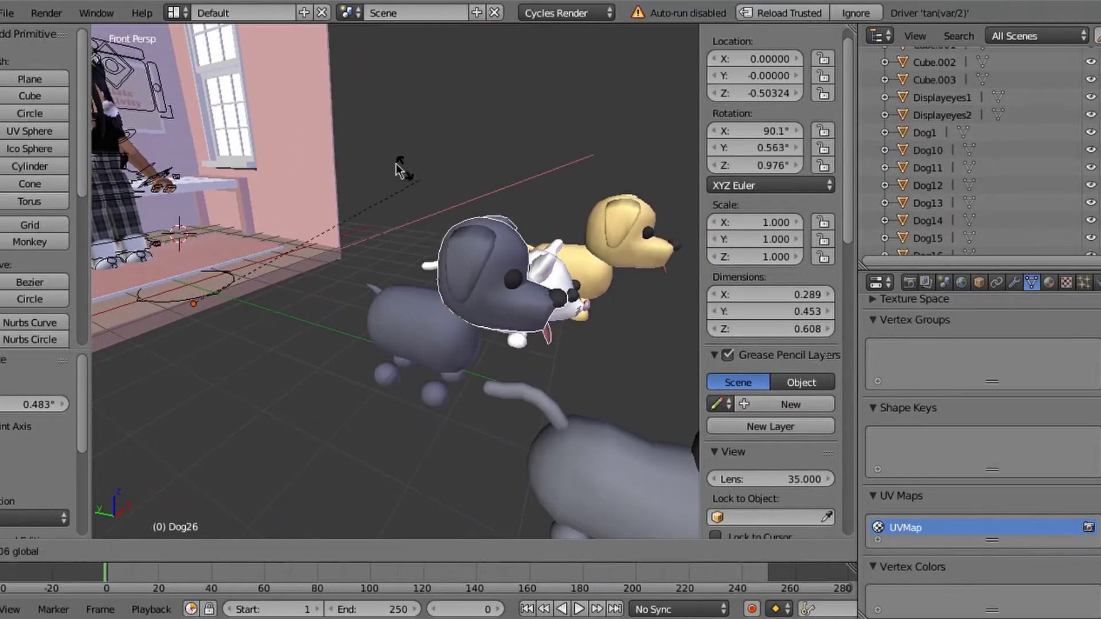
click(358, 120)
Step: Move the grey dog's head back onto its body, to about Y -0.45 and Z -2.29
click(189, 310)
key(g)
key(z)
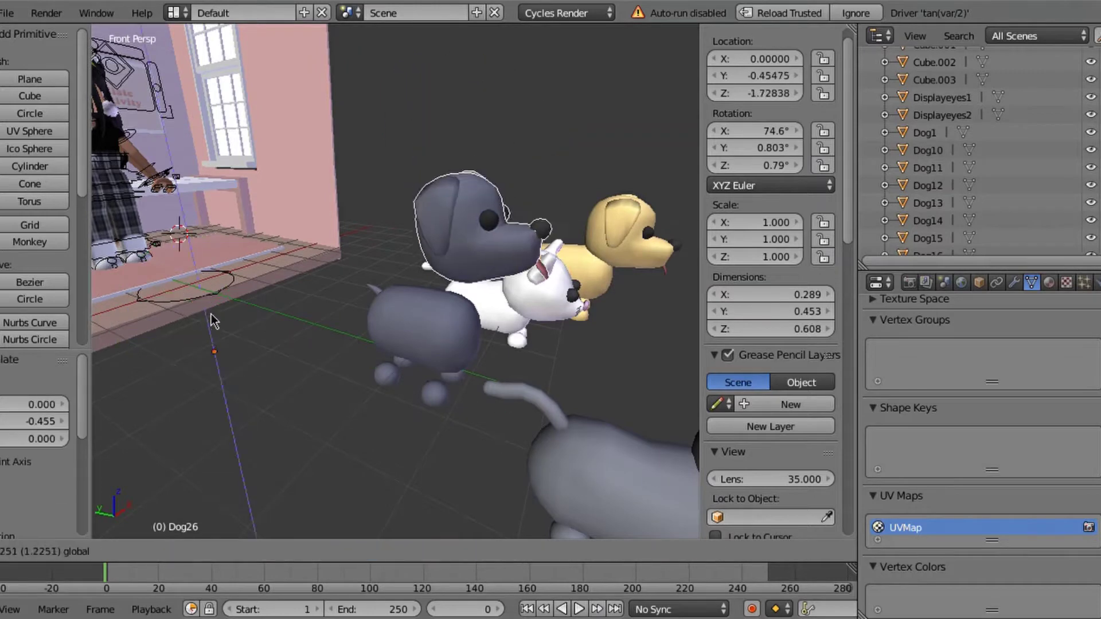
Step: Add the grey dog's torso, tail and feet to the selection along with its head
key(s)
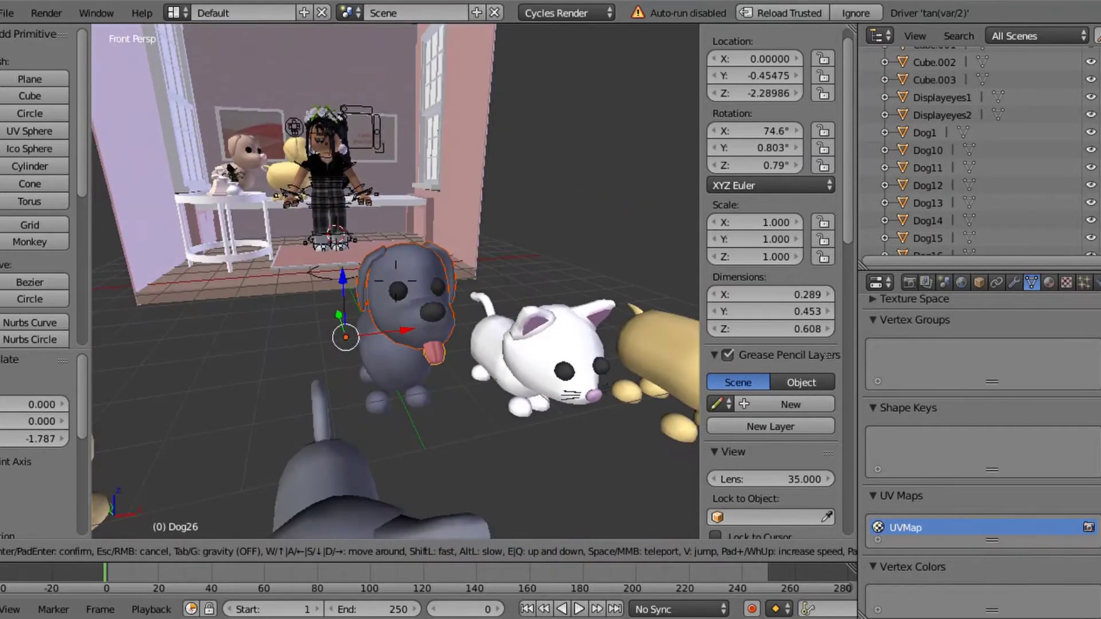
click(369, 355)
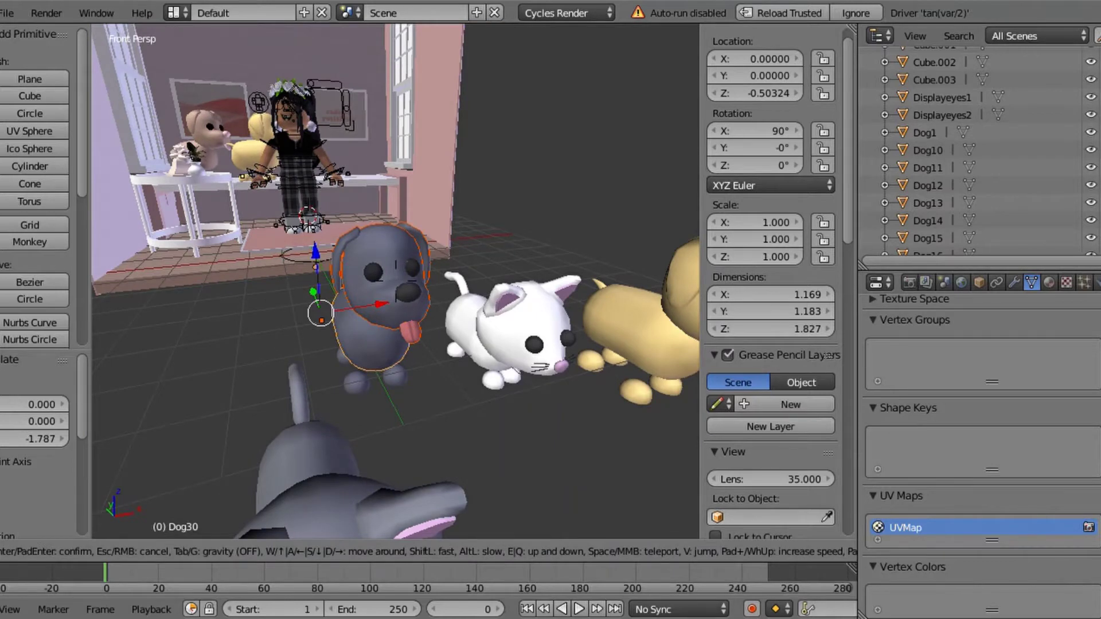
key(w)
click(402, 279)
right_click(401, 279)
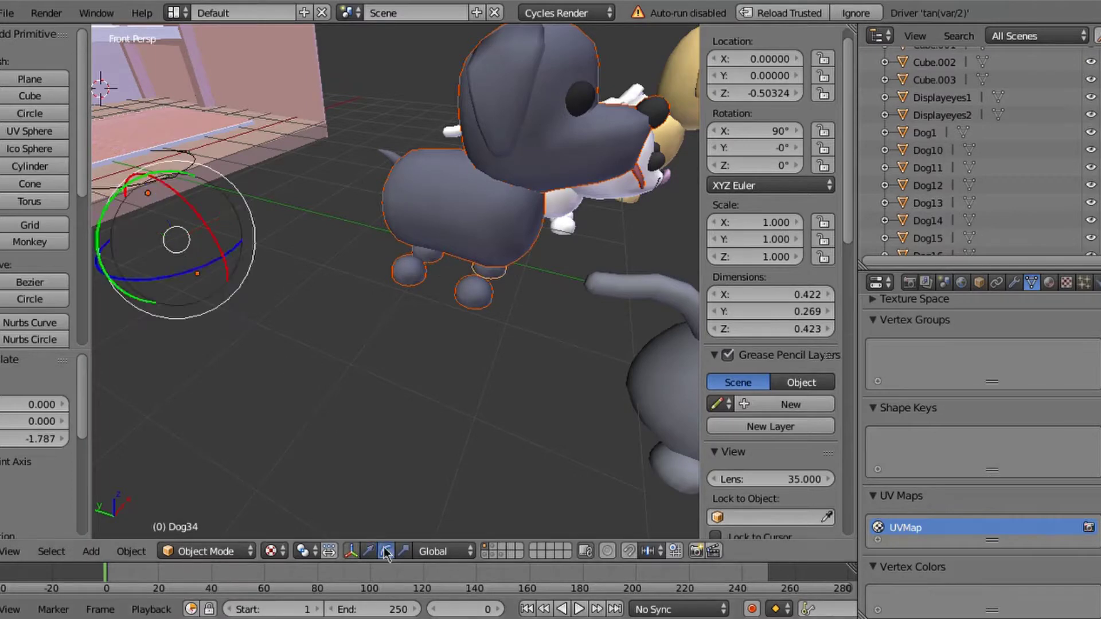
Step: Rotate the whole grey dog about the Z axis to about -54°
key(r)
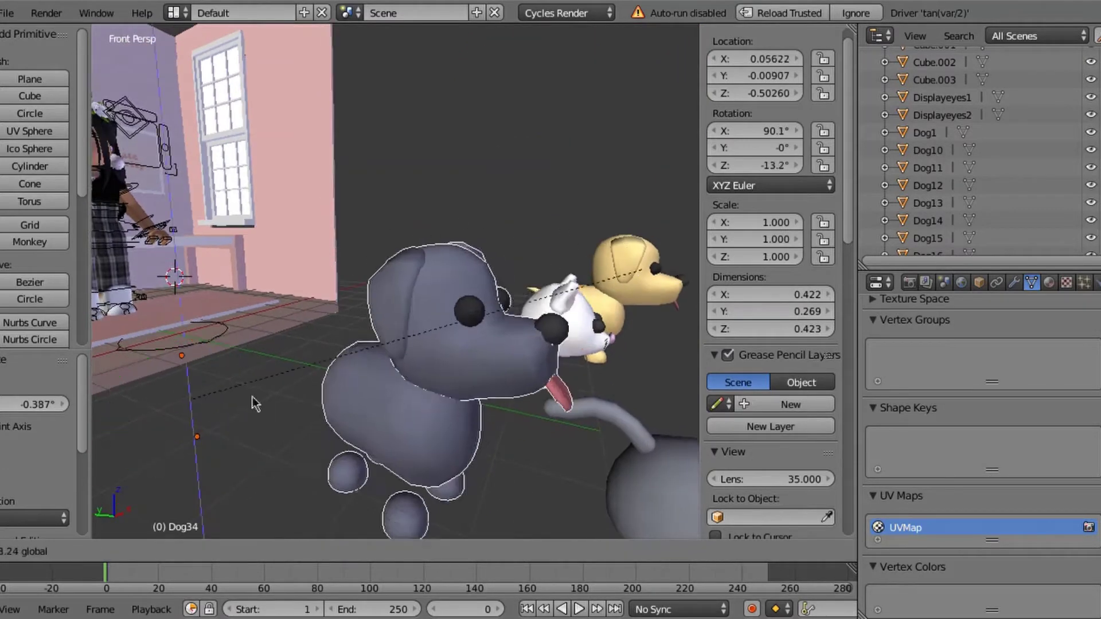
click(261, 339)
key(w)
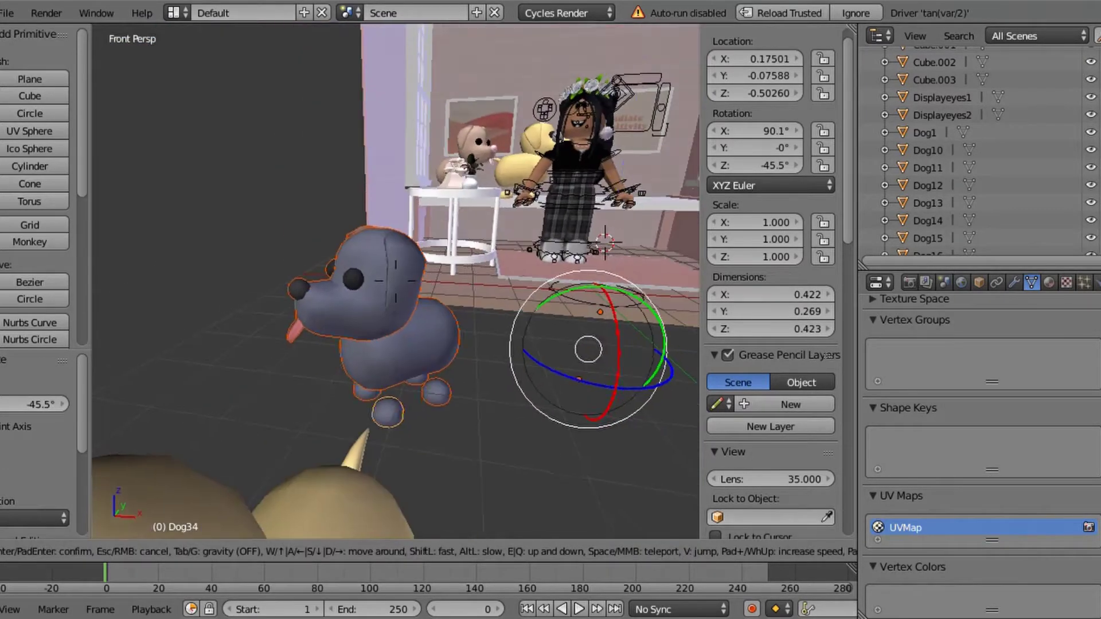
click(469, 175)
Step: Move the grey dog into the room and up to the back bench, to about X 6.43, Y 8.83 and Z 1.72
key(g)
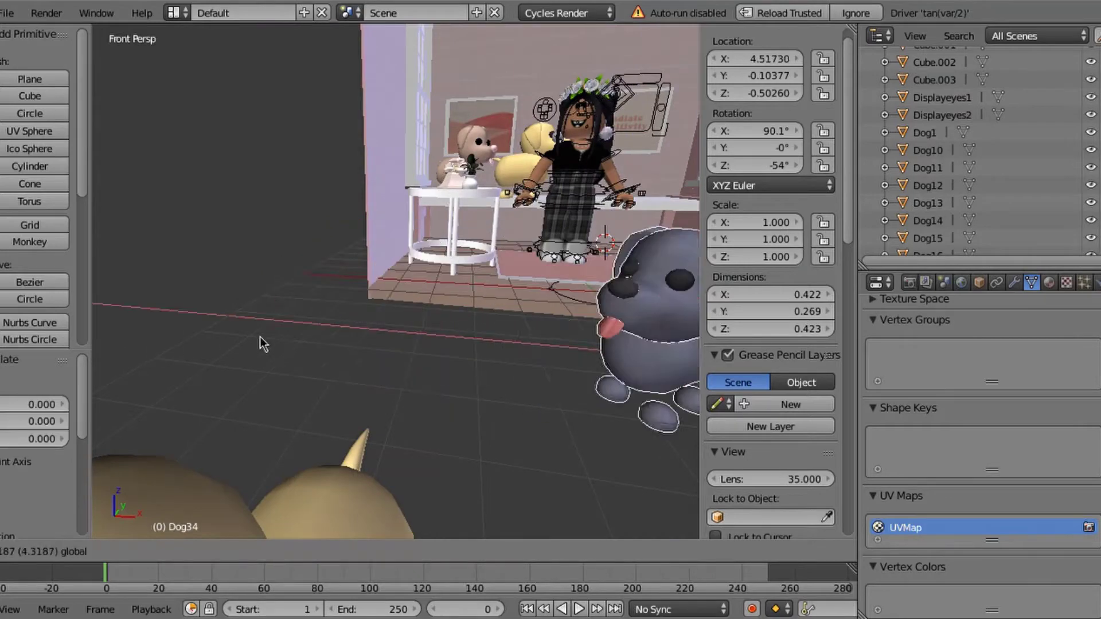
click(263, 339)
key(shift+f)
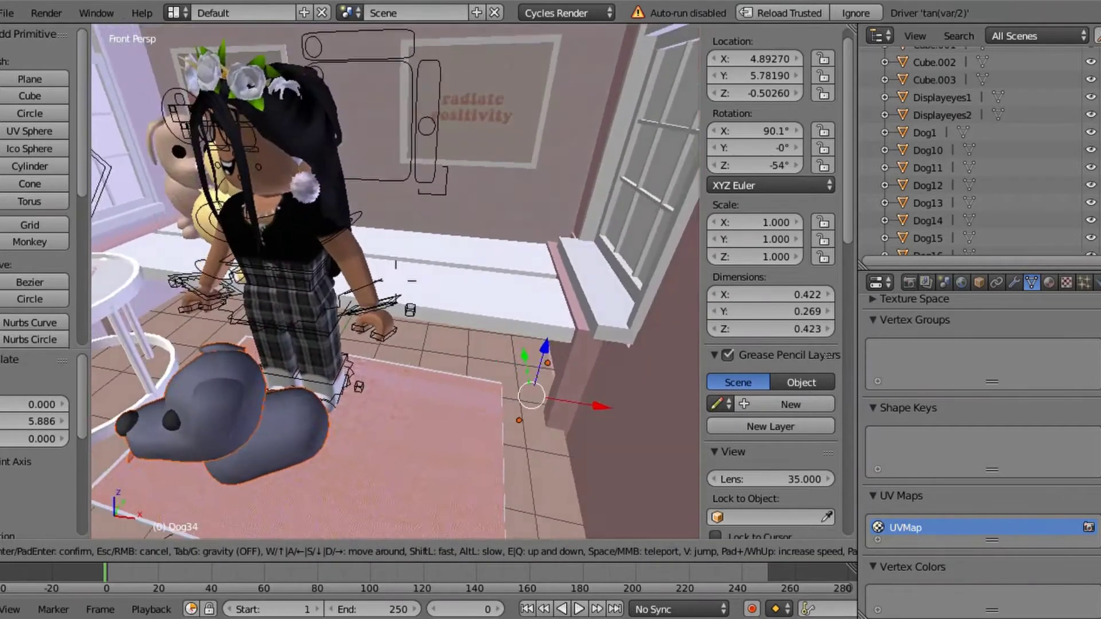
click(401, 287)
key(g)
key(x)
click(470, 298)
key(g)
key(z)
click(512, 272)
key(g)
key(y)
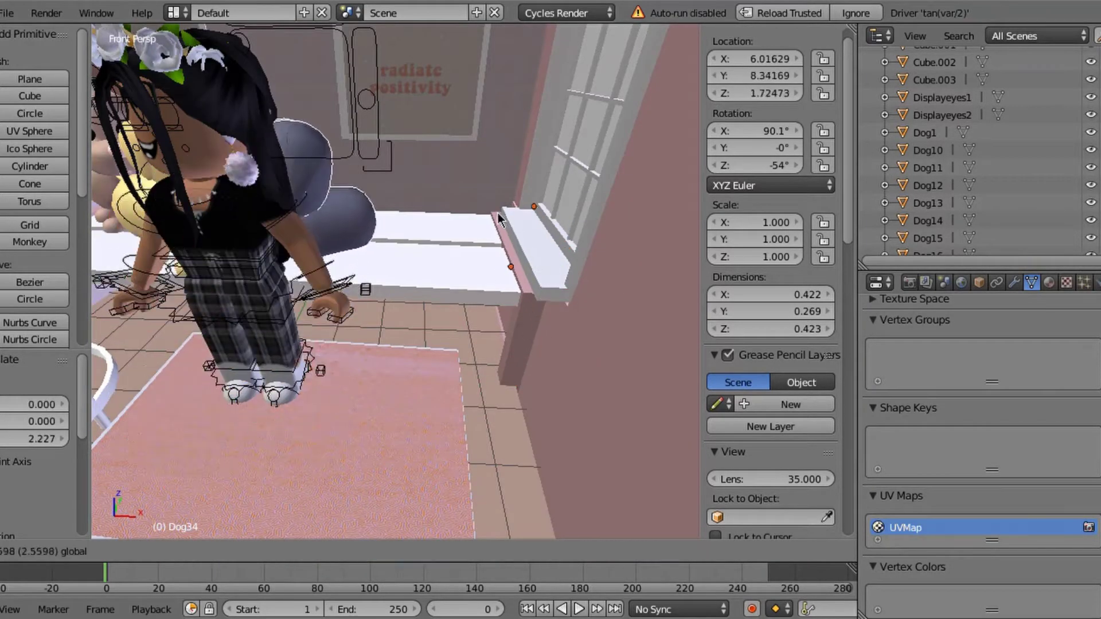
Step: Raise the grey dog 0.272 along the Z axis so its feet clear the bench
key(shift+f)
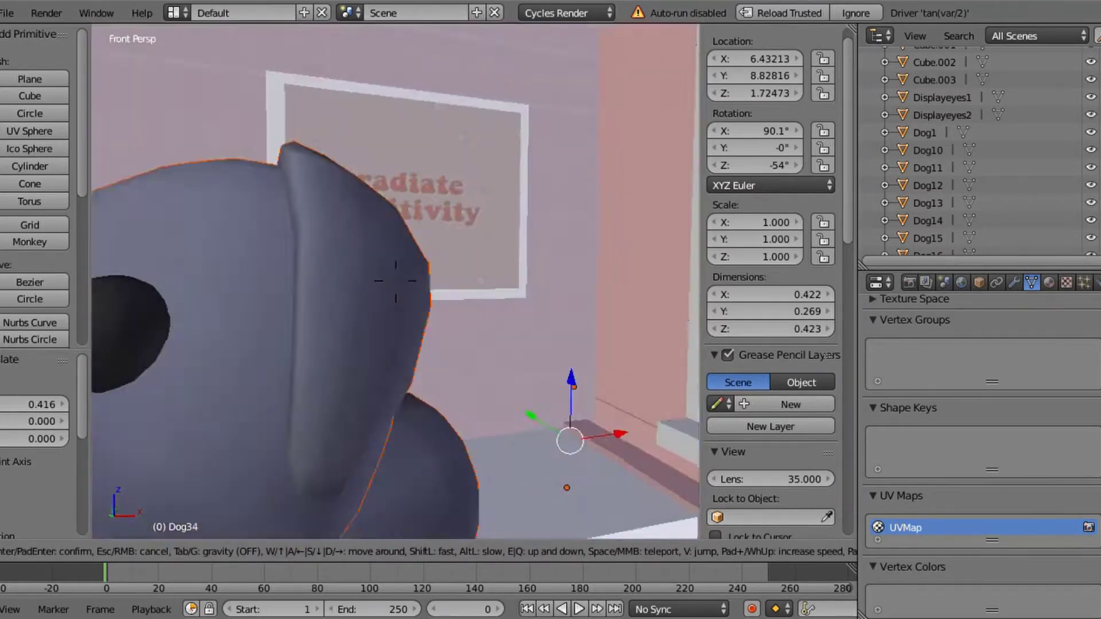
key(Escape)
key(g)
key(z)
key(Return)
Step: Shift the grey dog along the bench to about X 7.67 and Y 8.61, out from behind the avatar
key(shift+f)
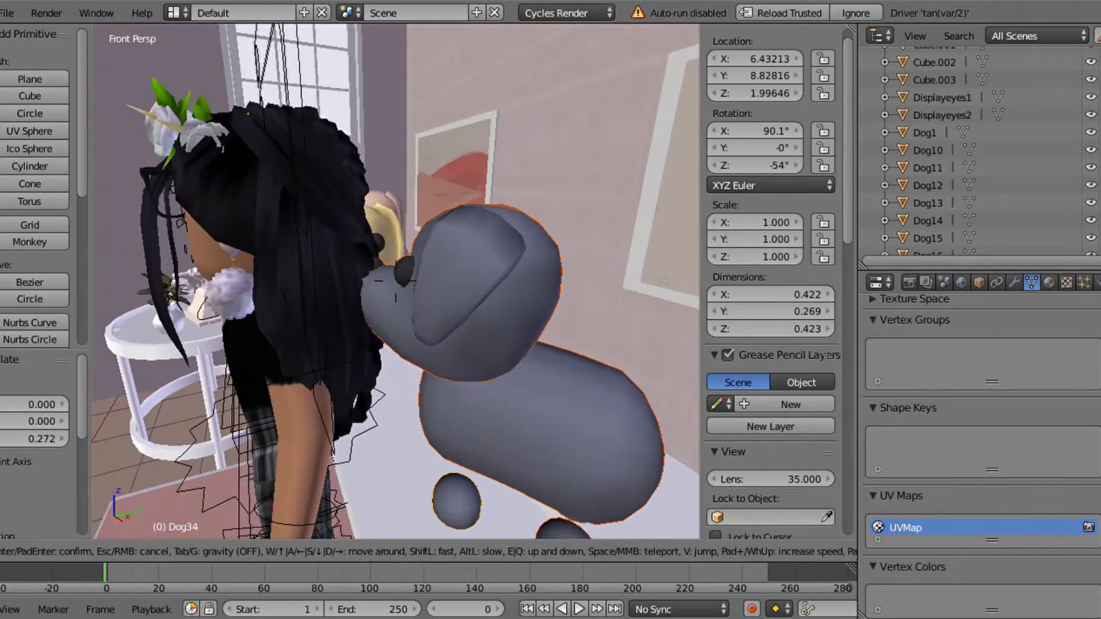
key(Return)
key(g)
key(y)
key(Return)
key(shift+f)
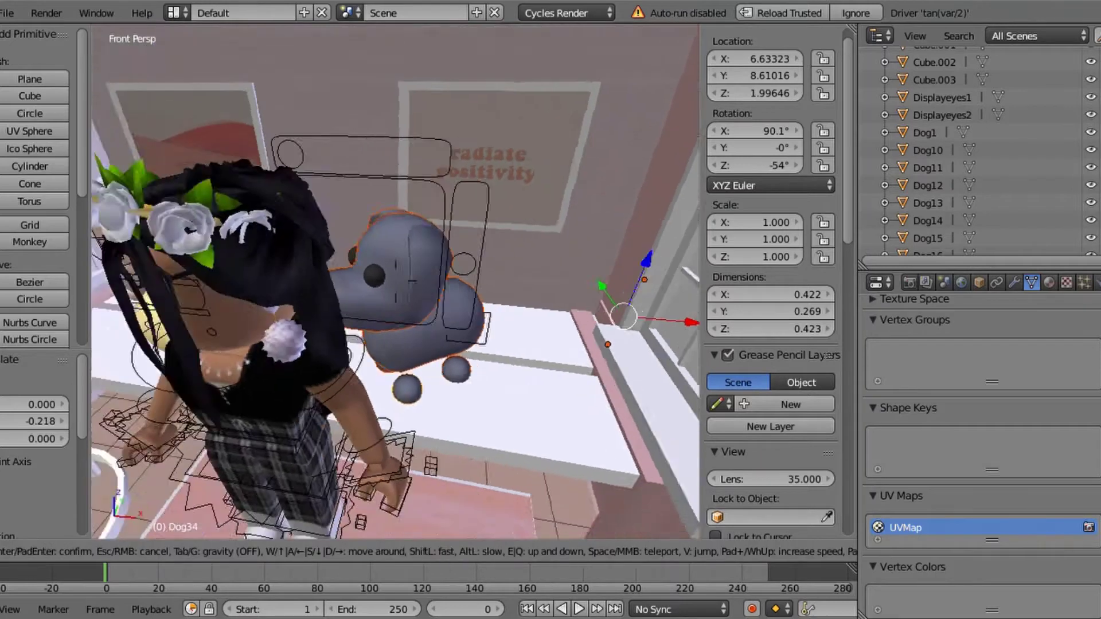
key(Return)
key(g)
key(x)
key(Return)
Step: Select the white cat's head together with its ears, eyes, nose and whiskers
key(shift+f)
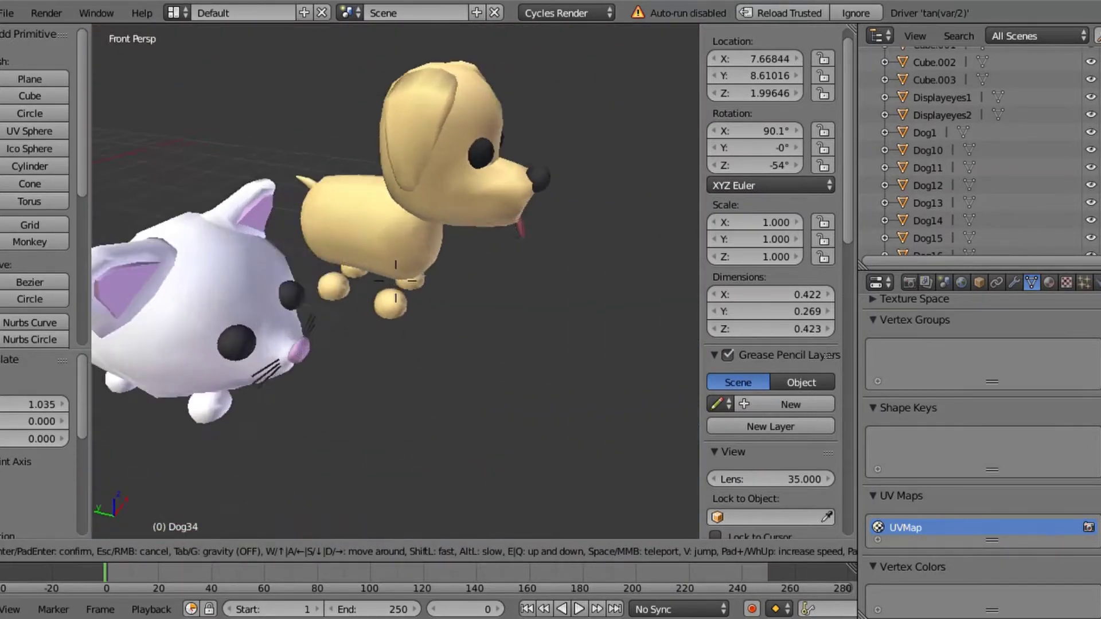
key(Return)
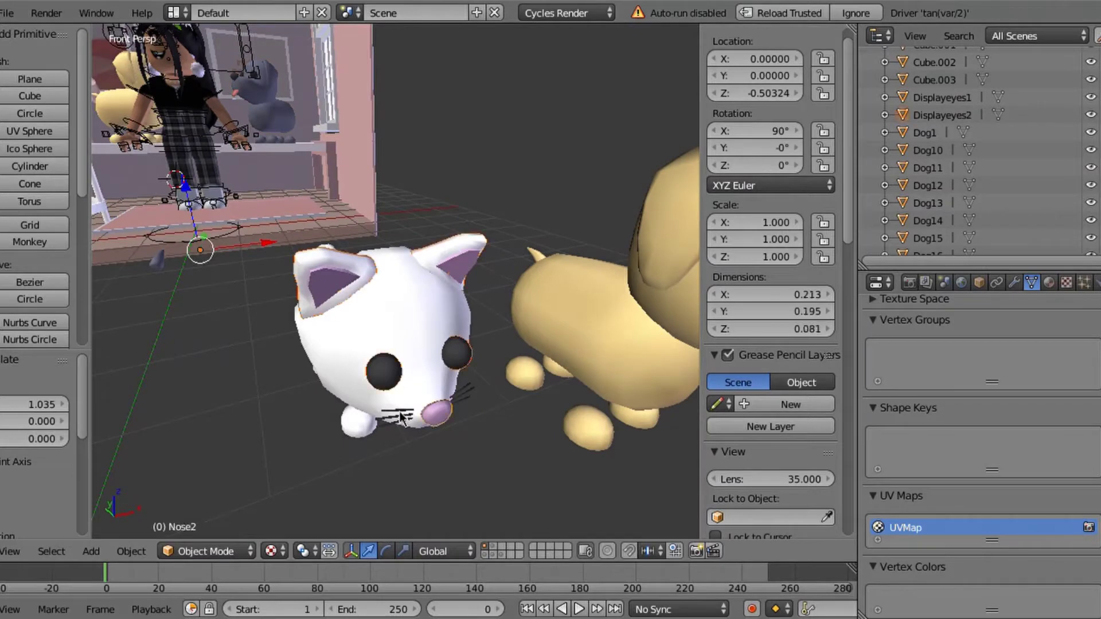
right_click(325, 343)
Step: Try rotating the white cat's head parts 20.1° about the Z axis, and undo that rotation
key(r)
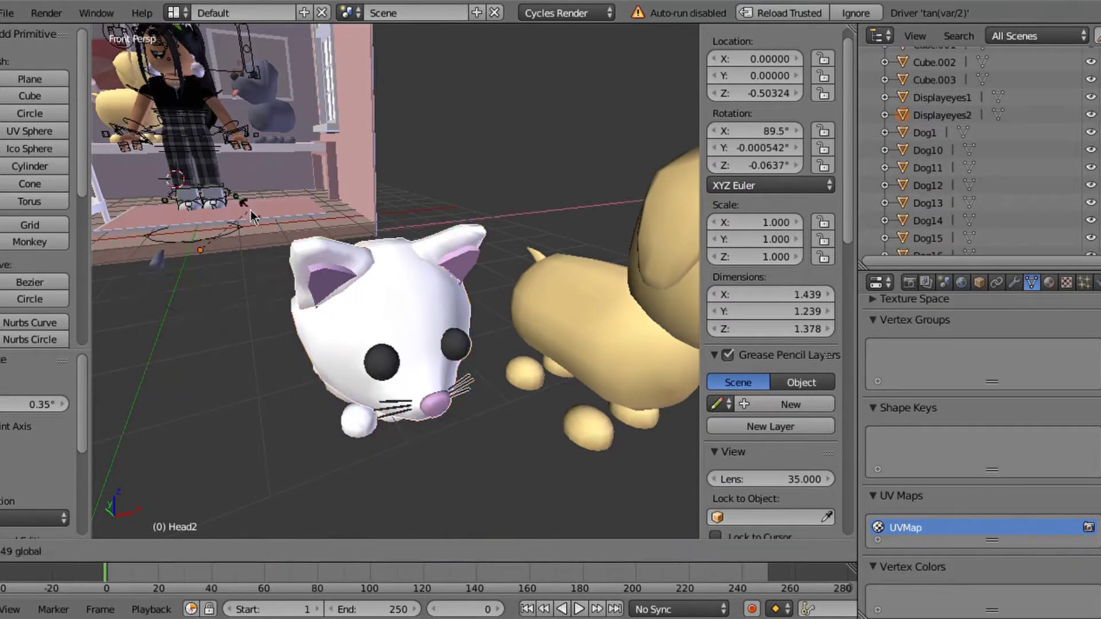
key(Return)
click(3, 356)
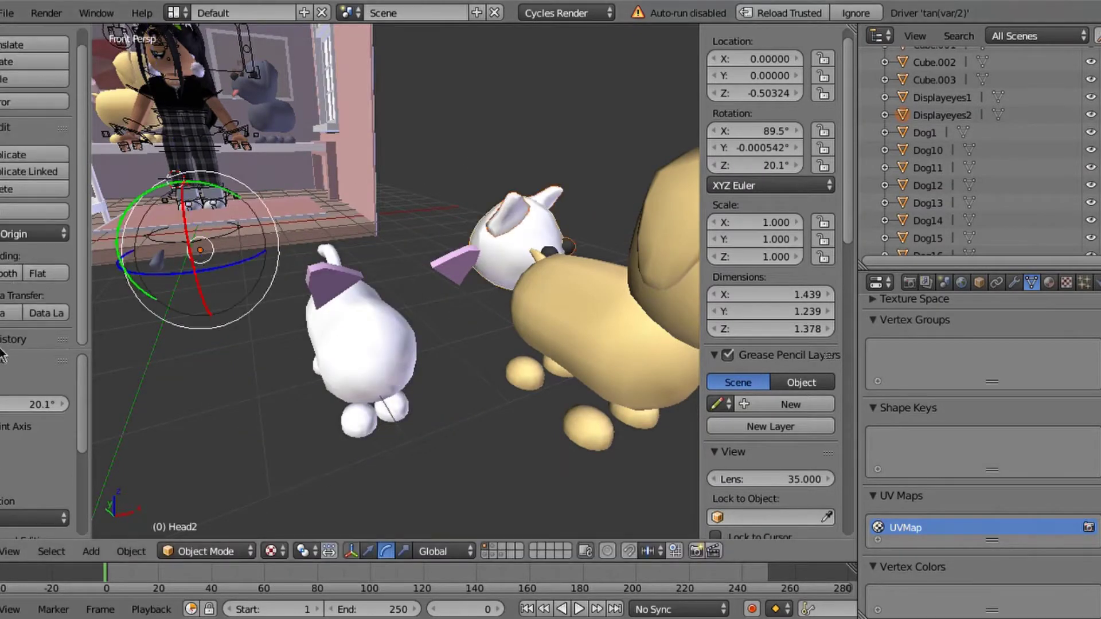
click(11, 262)
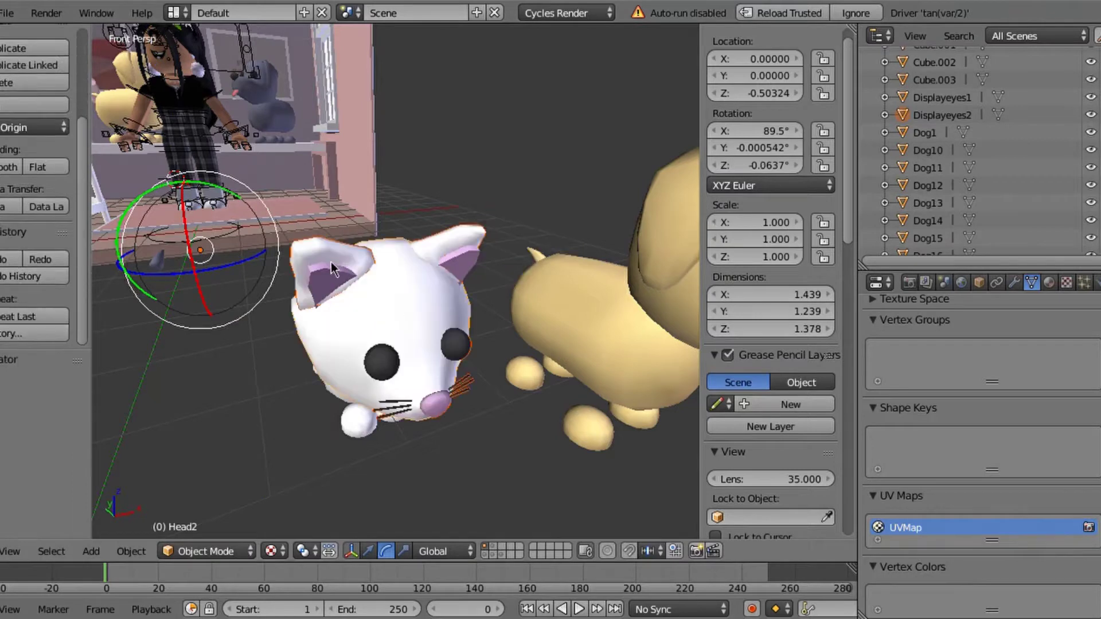
Step: Add the cat's inner ears to the head selection and tilt the head about the Y axis to about -22.9°
right_click(476, 257)
key(shift+f)
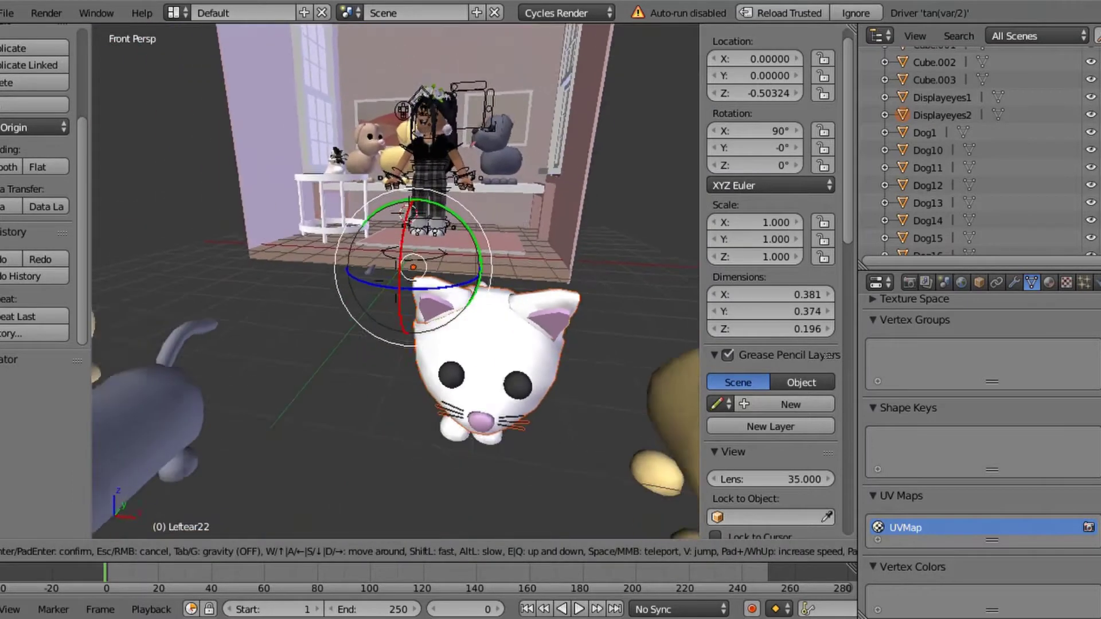
click(396, 279)
key(r)
key(z)
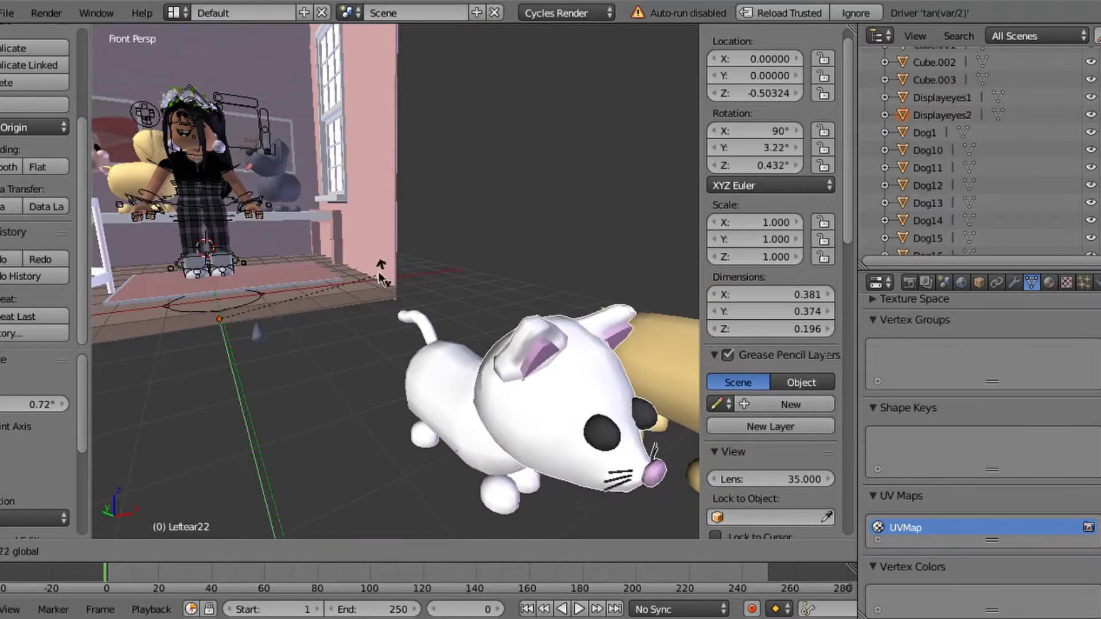
Step: Move the tilted cat head back onto its body, to about X 0.52 and Z -0.97
key(g)
key(x)
key(Return)
key(g)
key(z)
key(Return)
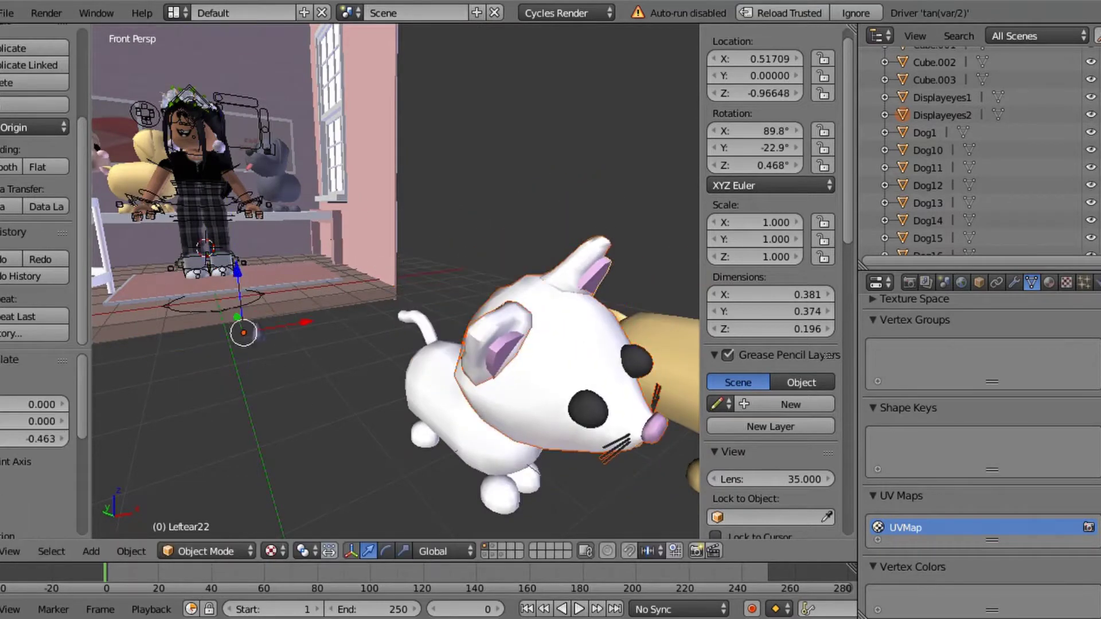
Step: Select the whole white cat and move it into the room beside the avatar, with its left foot at about Y 3.47 and Z -0.07
key(shift+f)
click(372, 317)
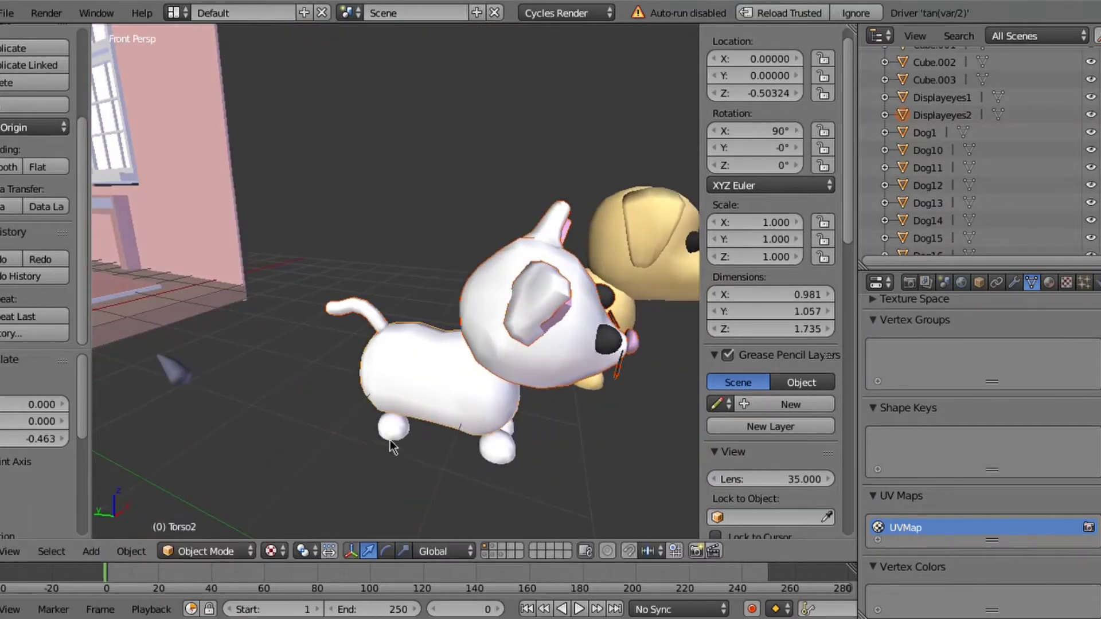
key(shift+f)
click(399, 288)
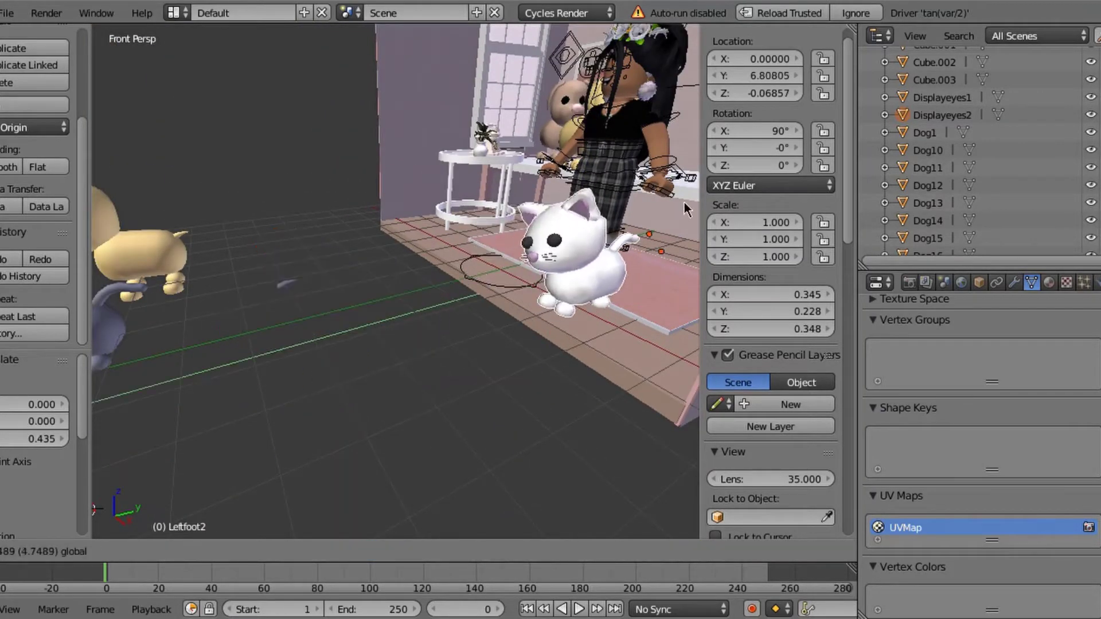
key(Return)
Step: Put the avatar's rig in Pose Mode and rotate the upper legs forward into a sitting pose, using a 40.9° turn in View orientation
key(shift+f)
key(w)
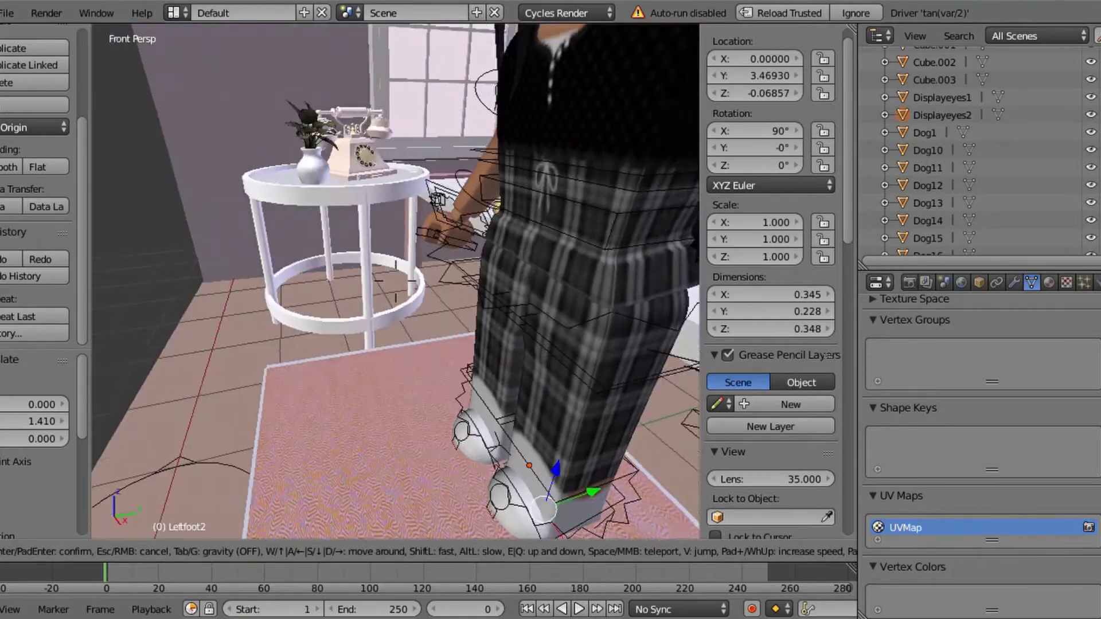
key(Return)
right_click(447, 266)
key(ctrl+Tab)
right_click(447, 266)
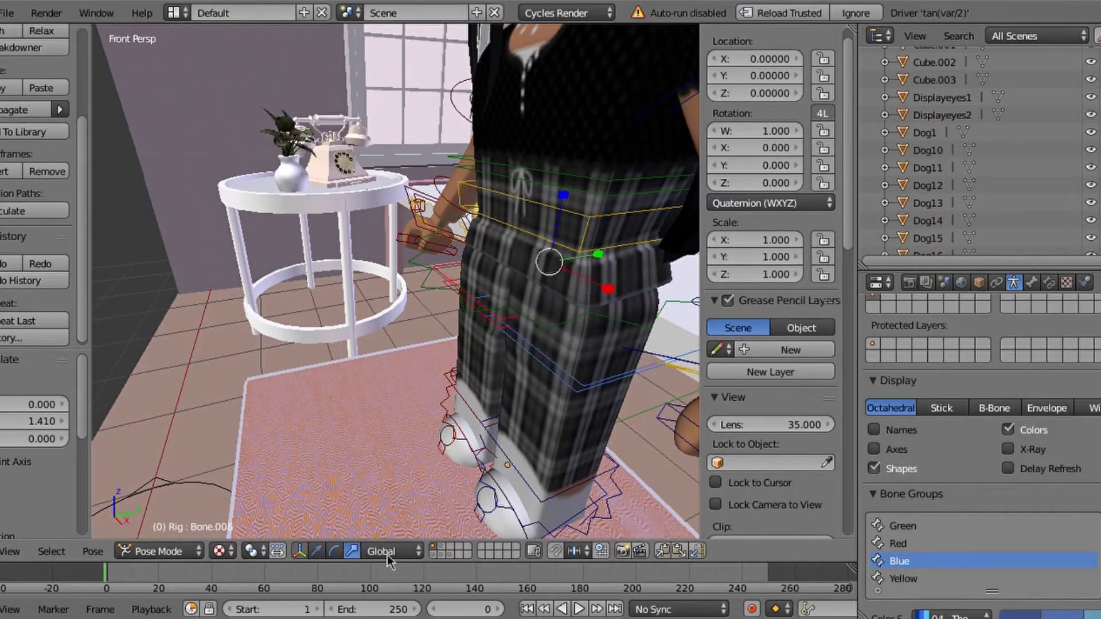
click(335, 552)
drag(494, 201, 525, 202)
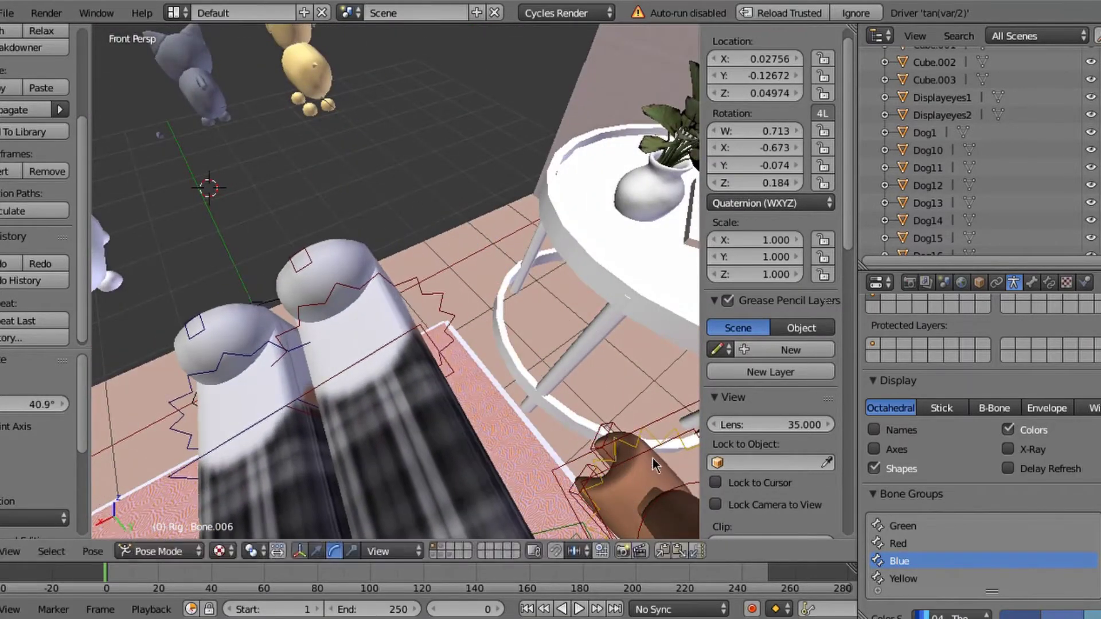
key(shift+f)
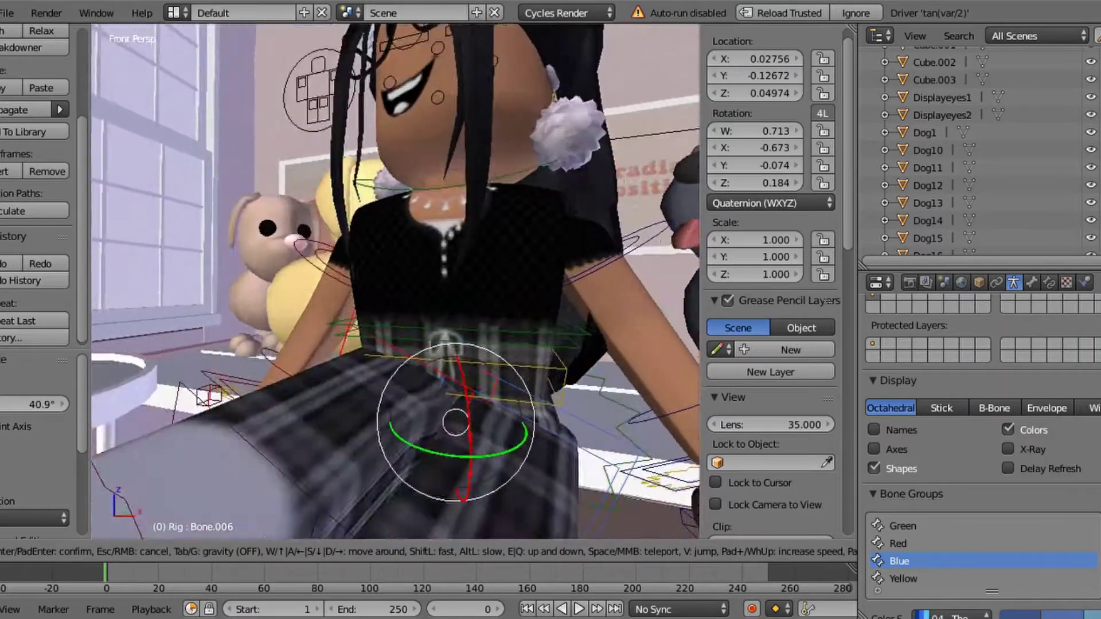
click(363, 168)
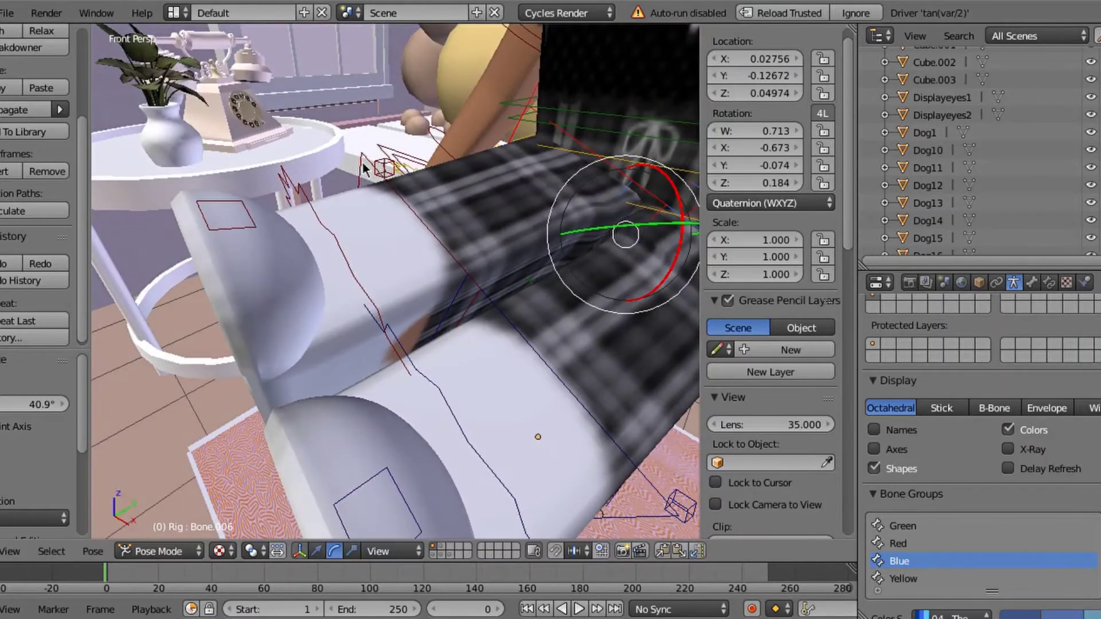
Step: Bend the avatar's lower legs down at the knees with rotations of -188° and -80.6°
right_click(470, 344)
key(shift+f)
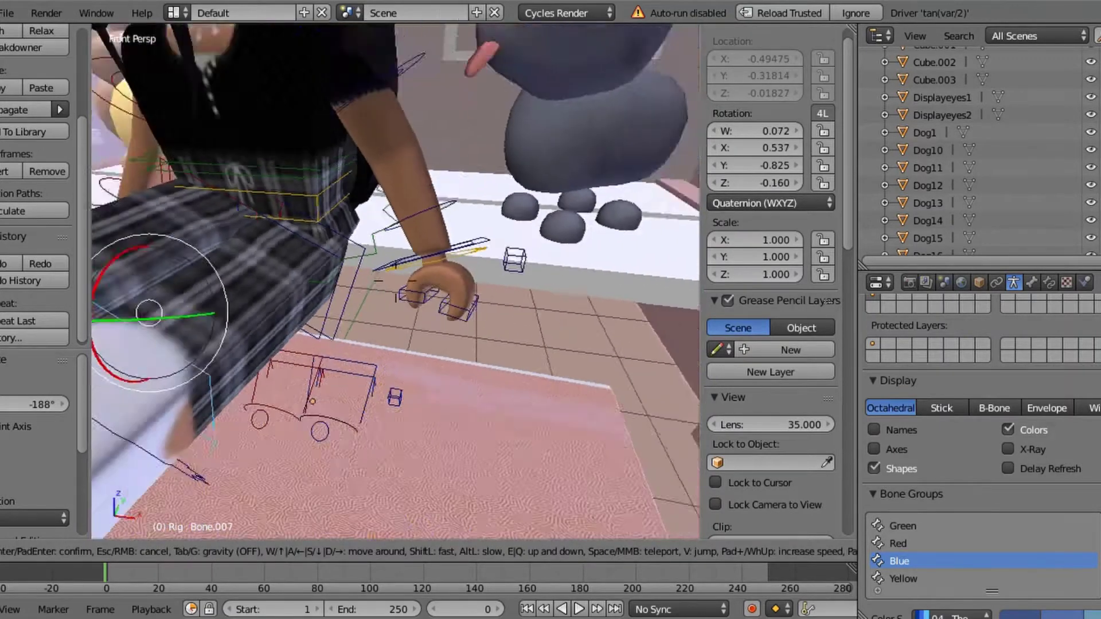
click(426, 217)
key(r)
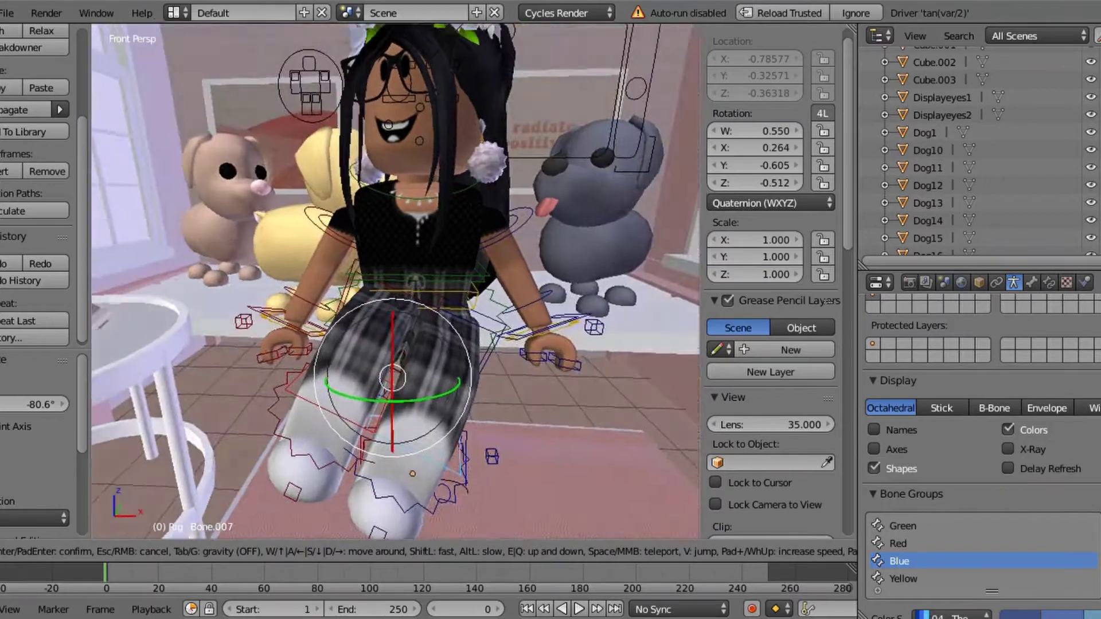
click(396, 281)
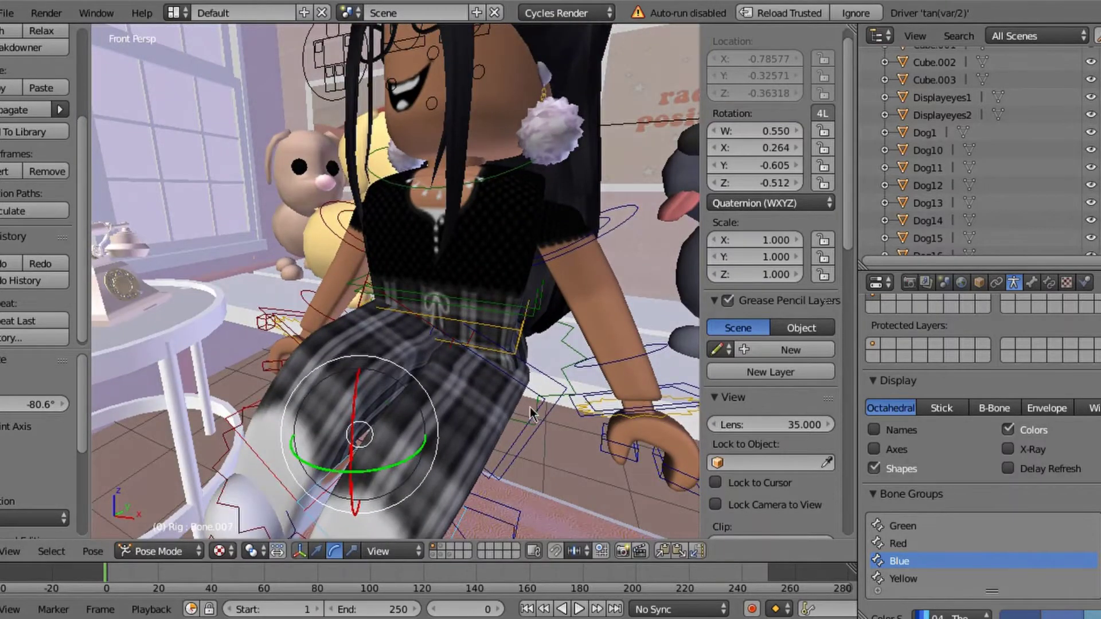
Step: Select the avatar's upper leg bones and fine-tune their angle with rotations of about 0.5° and -4.95°
right_click(360, 307)
key(shift+f)
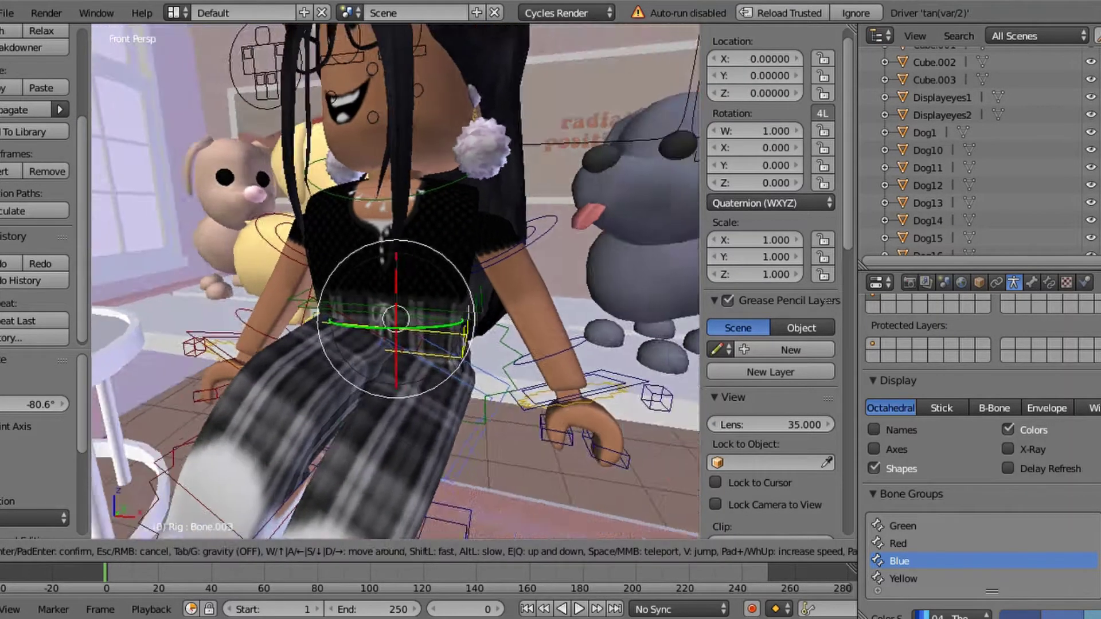
click(535, 390)
key(shift+f)
click(417, 324)
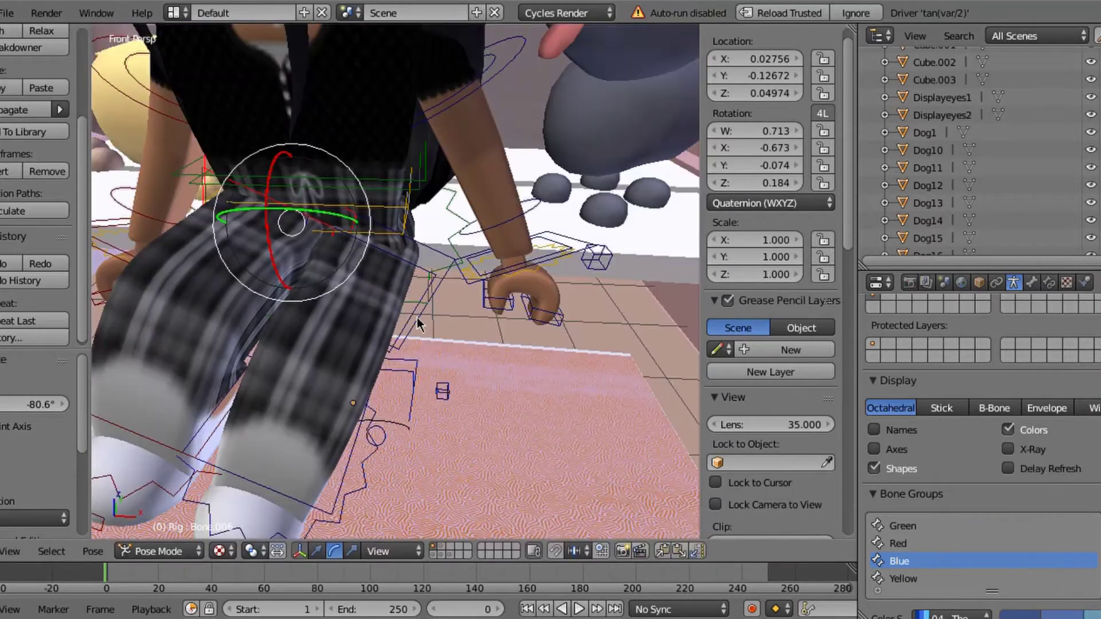
key(shift+f)
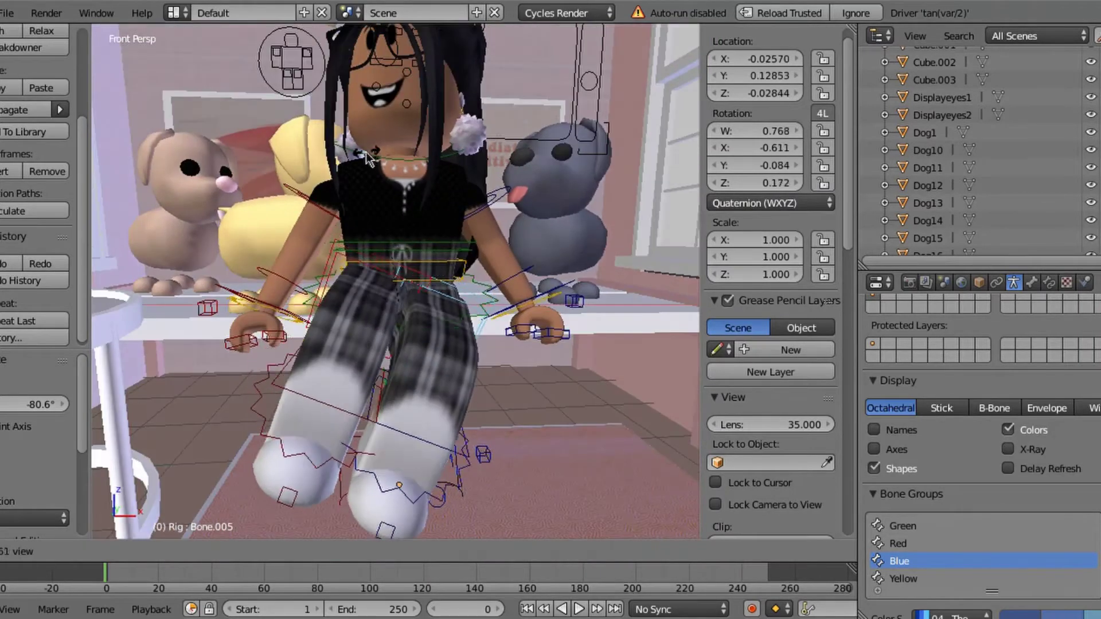
click(465, 127)
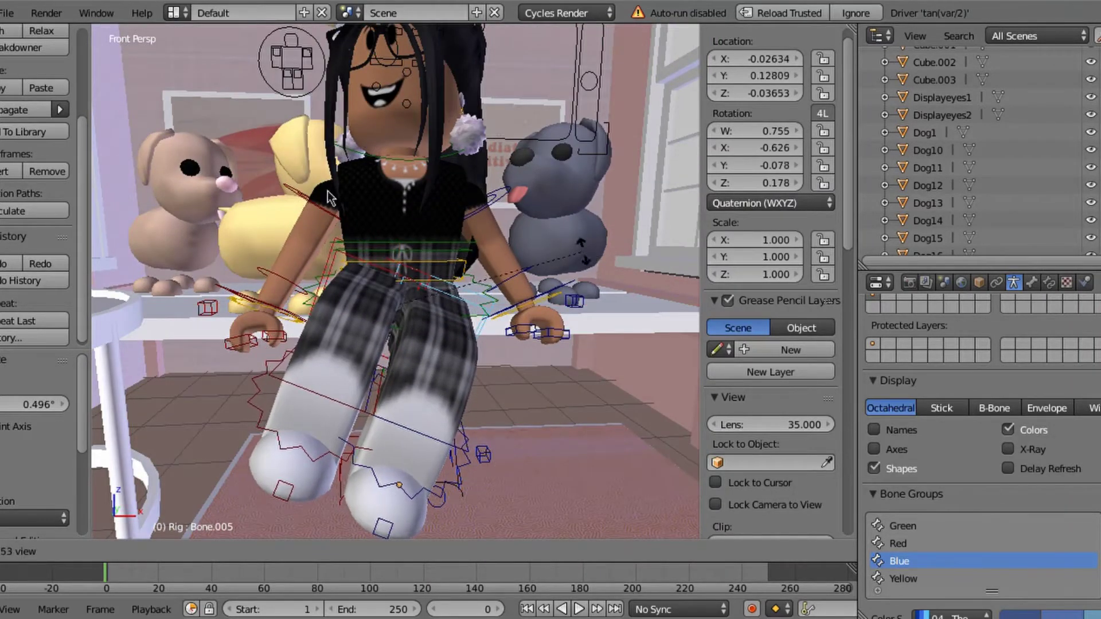
key(r)
click(373, 179)
key(r)
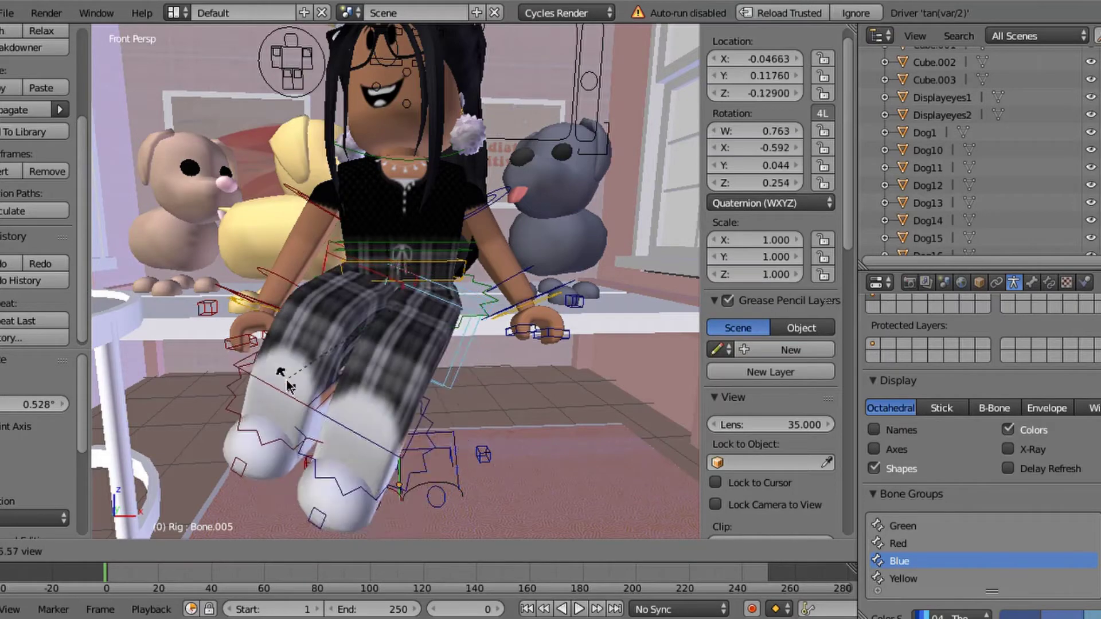
click(228, 365)
Step: Rotate the avatar's upper legs by -16.6° in View orientation, then by 18.5° in Global orientation to point them forward
key(shift+f)
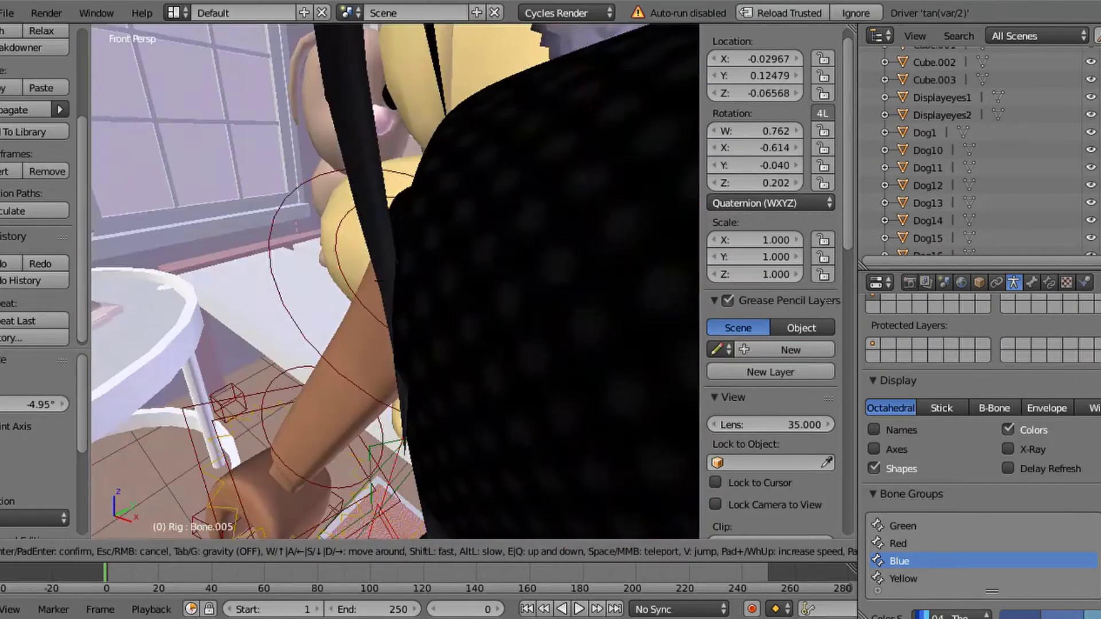
click(430, 272)
key(r)
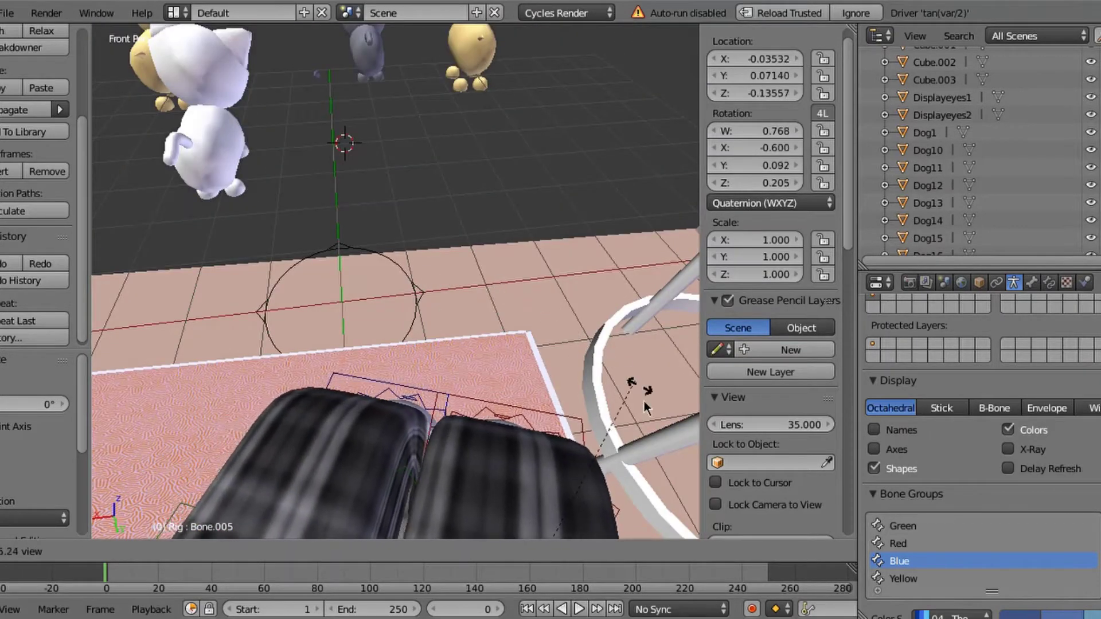
click(644, 401)
key(shift+f)
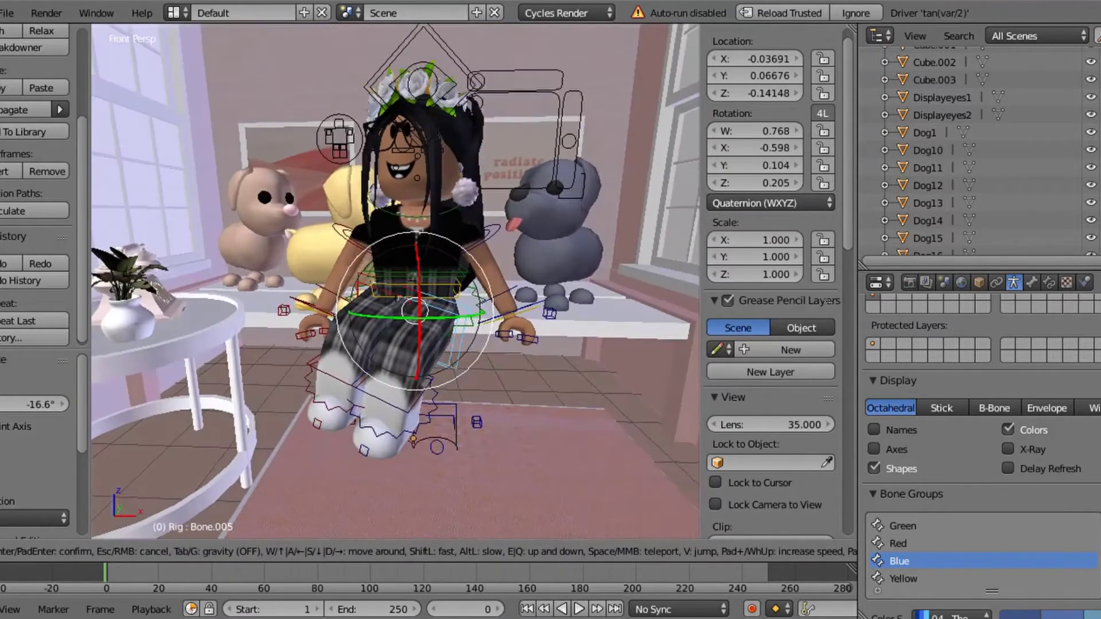
click(500, 559)
key(r)
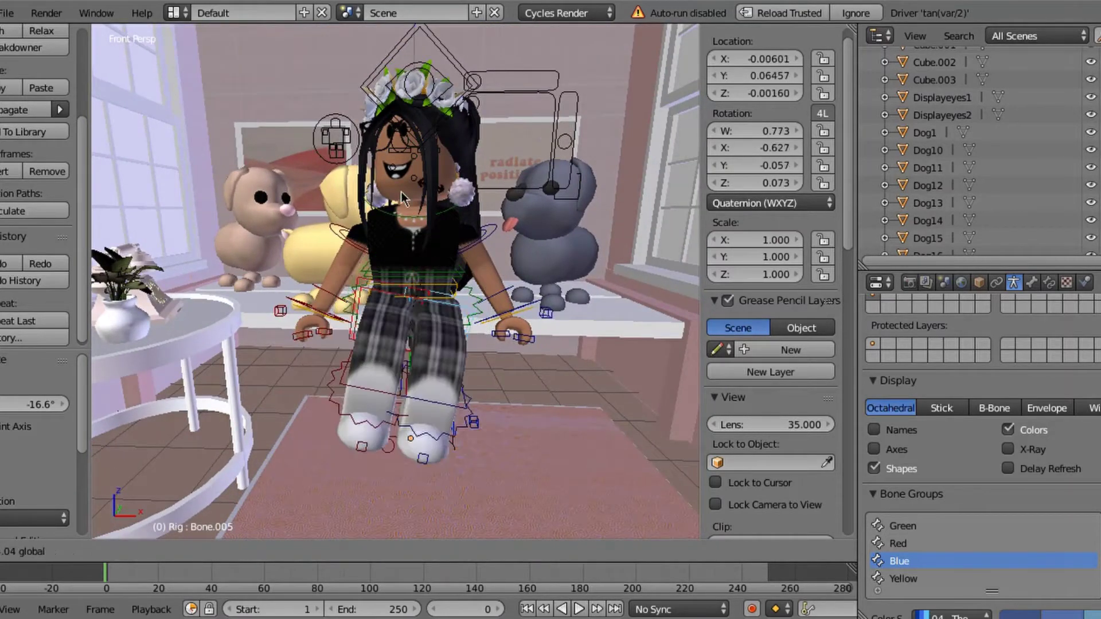
Step: Return to Object Mode and select the avatar's rig together with its head, hair, flower crown and accessories
key(shift+f)
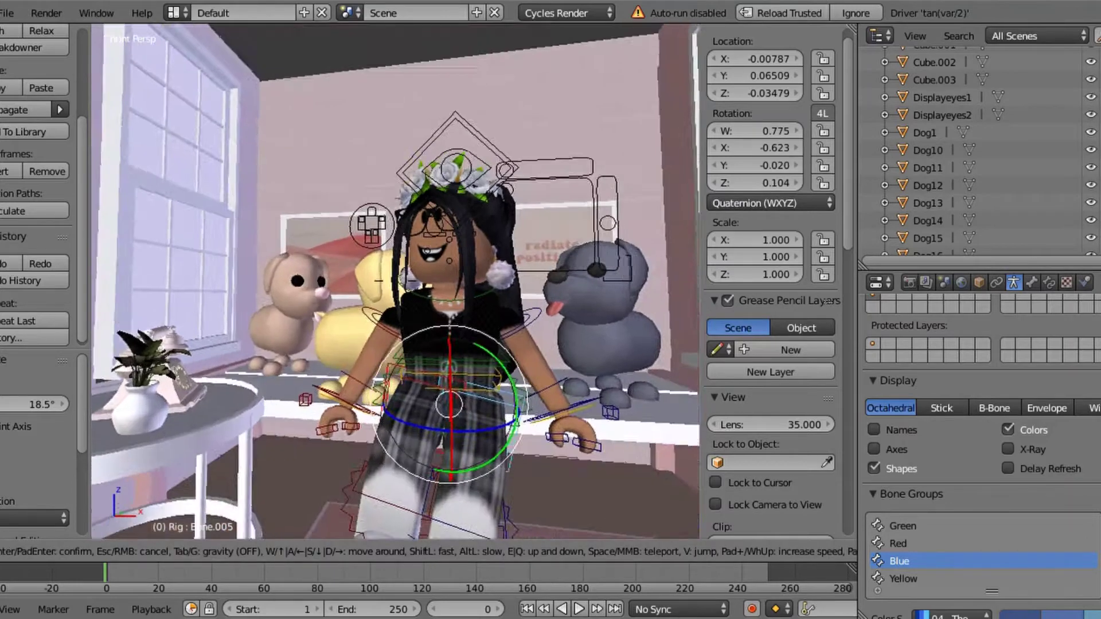
click(502, 155)
right_click(502, 154)
key(shift+f)
click(376, 188)
right_click(385, 193)
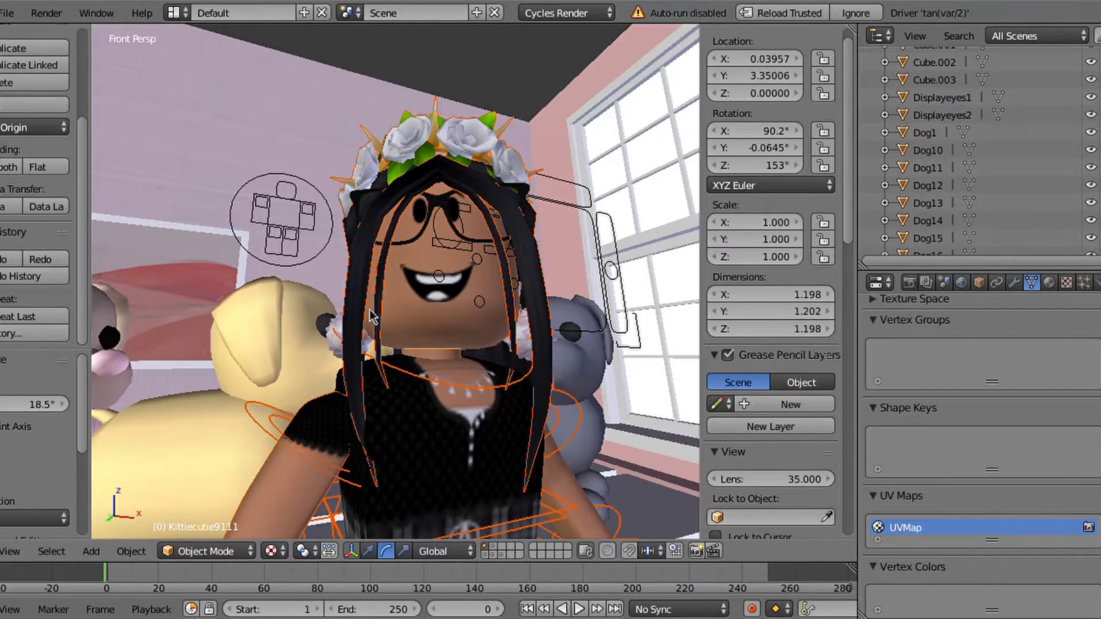
key(shift+f)
key(w)
click(385, 324)
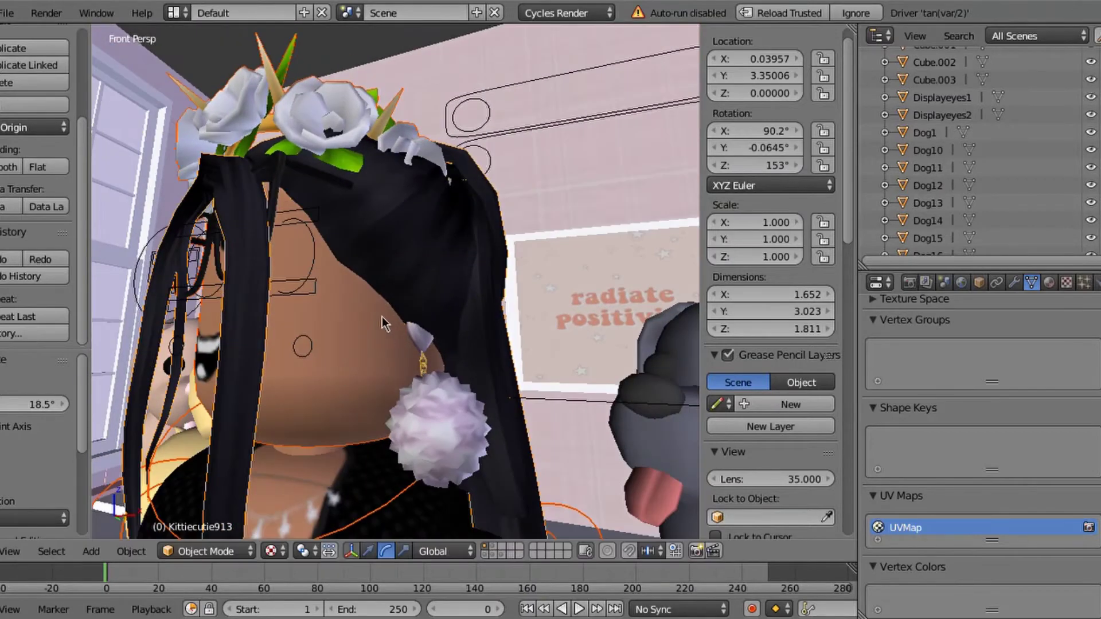
click(43, 265)
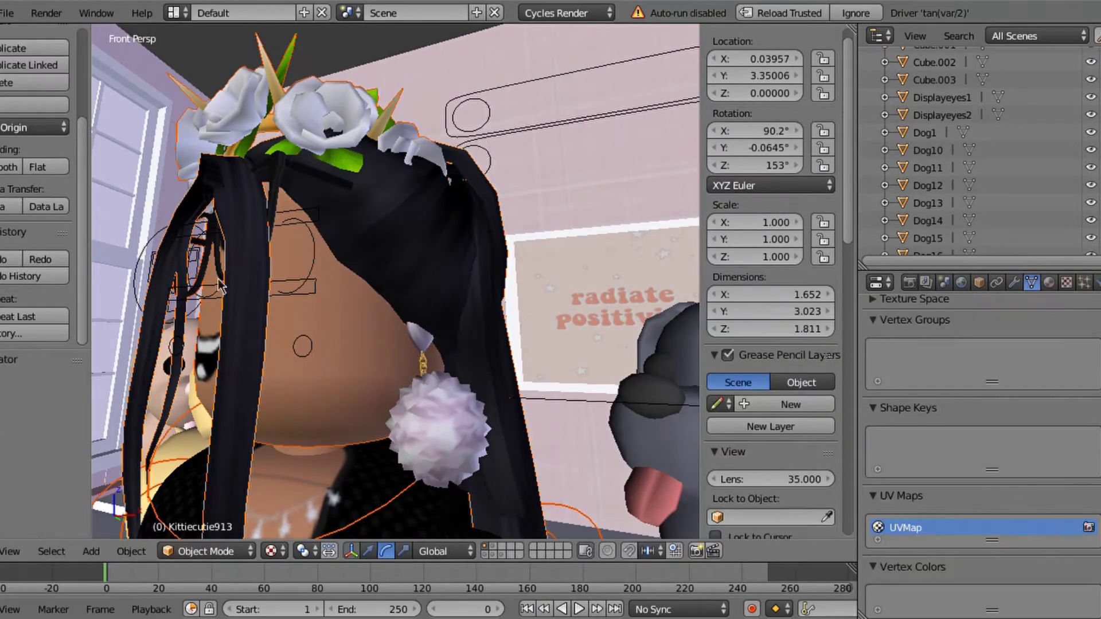
Step: Move the whole avatar onto the window bench between the dogs, to about X 0.51, Y 4.13 and Z 0.31
key(g)
key(z)
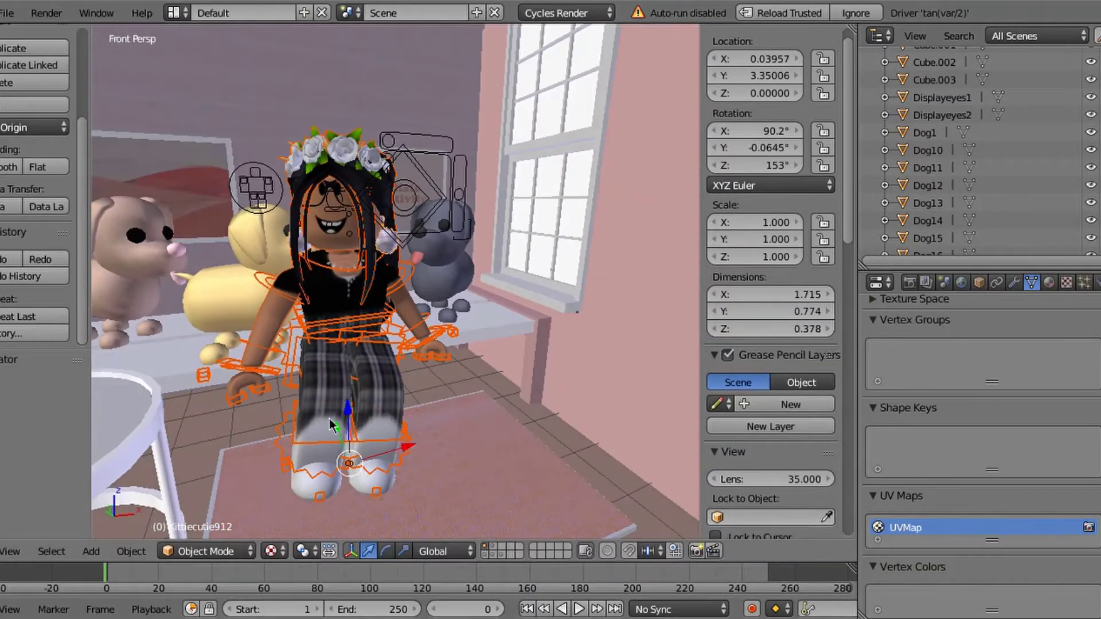
click(358, 413)
key(g)
key(x)
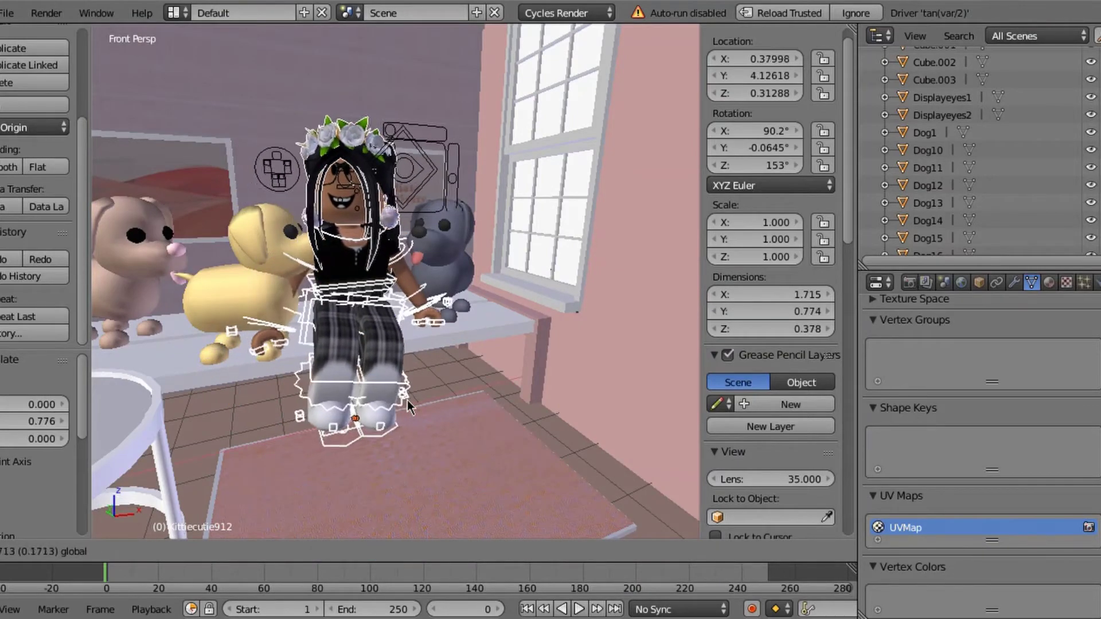
click(412, 399)
Step: Put the avatar's rig in Pose Mode and rotate the left upper arm bone by -35.6°
key(shift+f)
key(w)
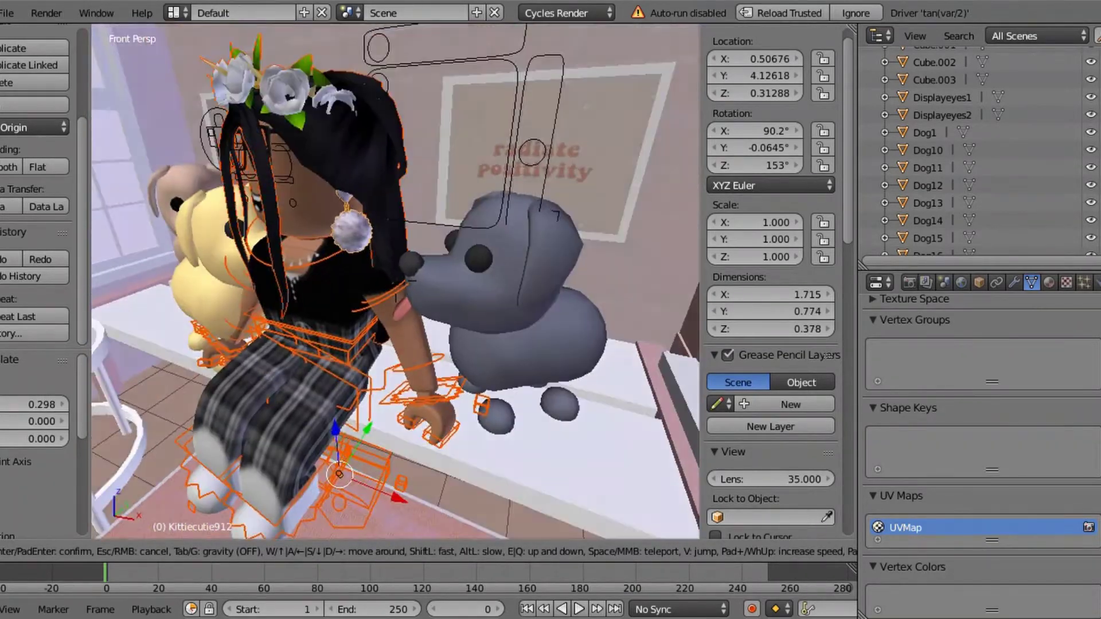
click(329, 186)
right_click(329, 186)
key(ctrl+Tab)
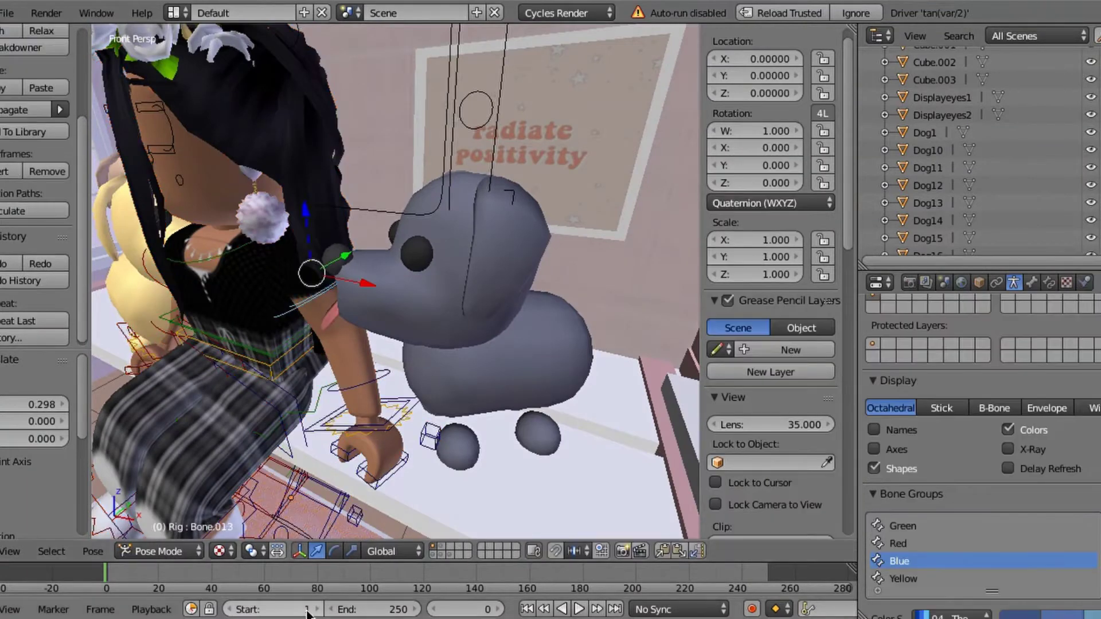
key(r)
click(383, 207)
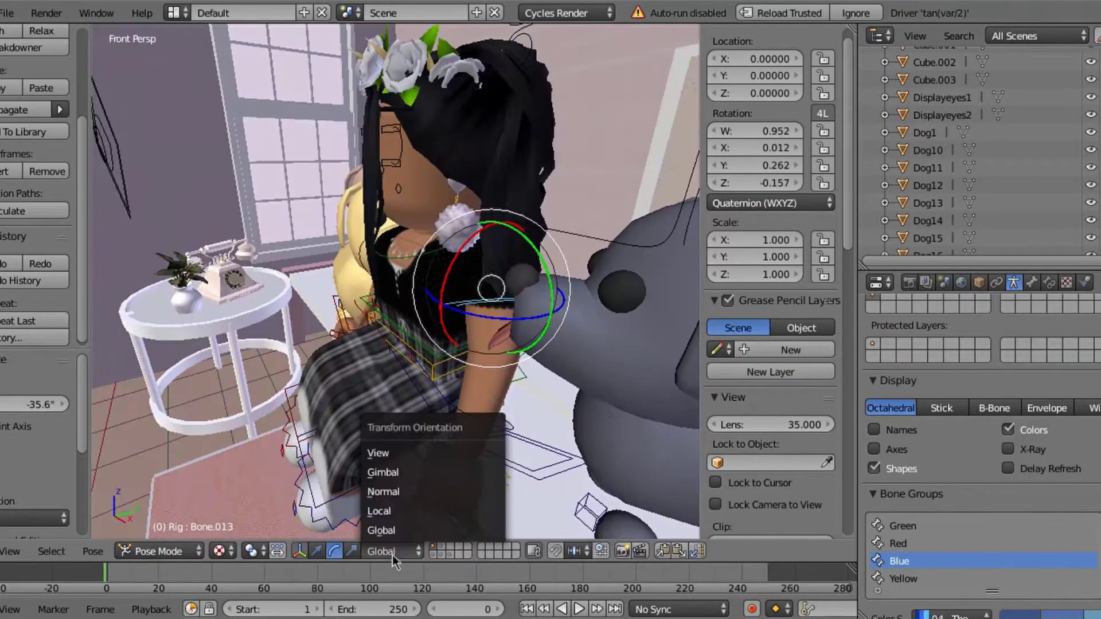
Step: Set the transform orientation to View and rotate the avatar's left arm by -4.26° and -56° to raise it forward
click(401, 453)
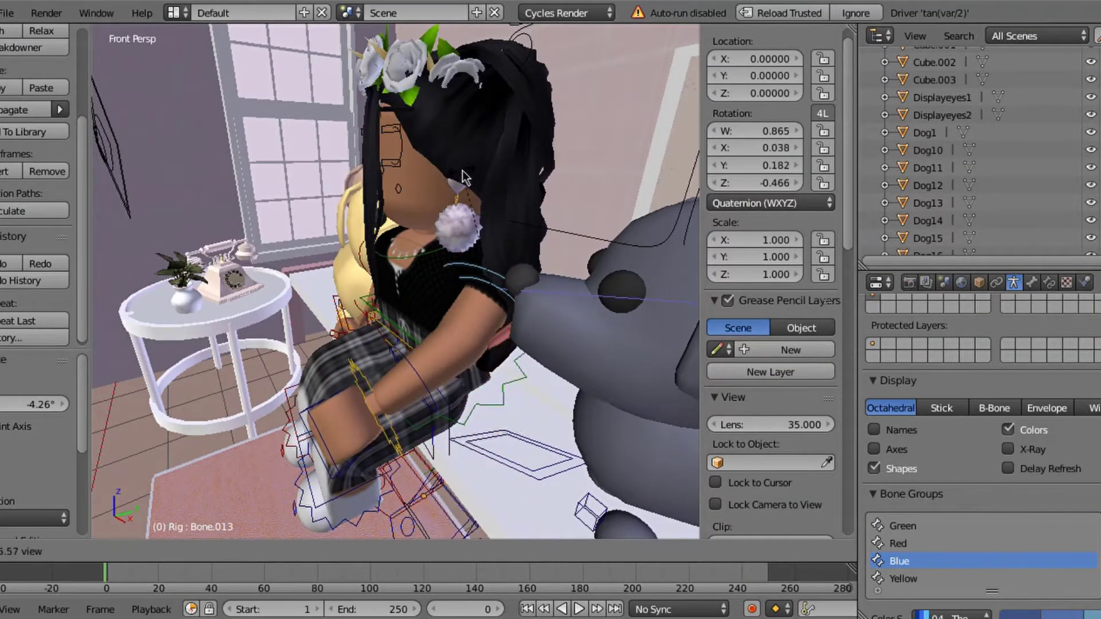
click(462, 170)
key(r)
click(481, 284)
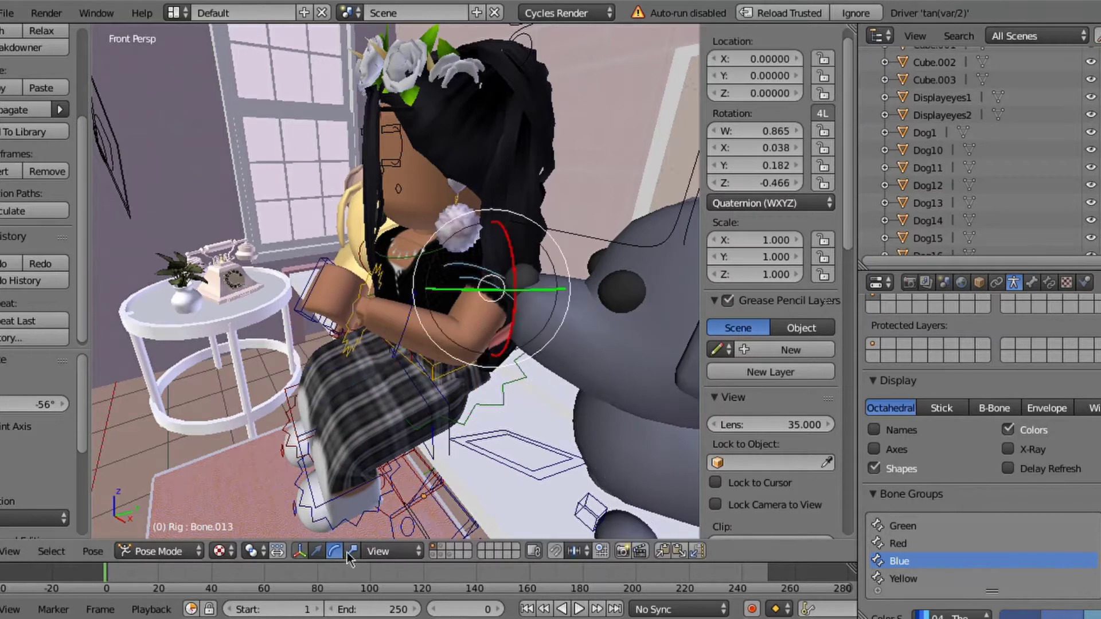
Step: Switch the transform orientation to Global and rotate the avatar's left arm by -25.8°
click(381, 551)
click(385, 530)
key(r)
click(496, 276)
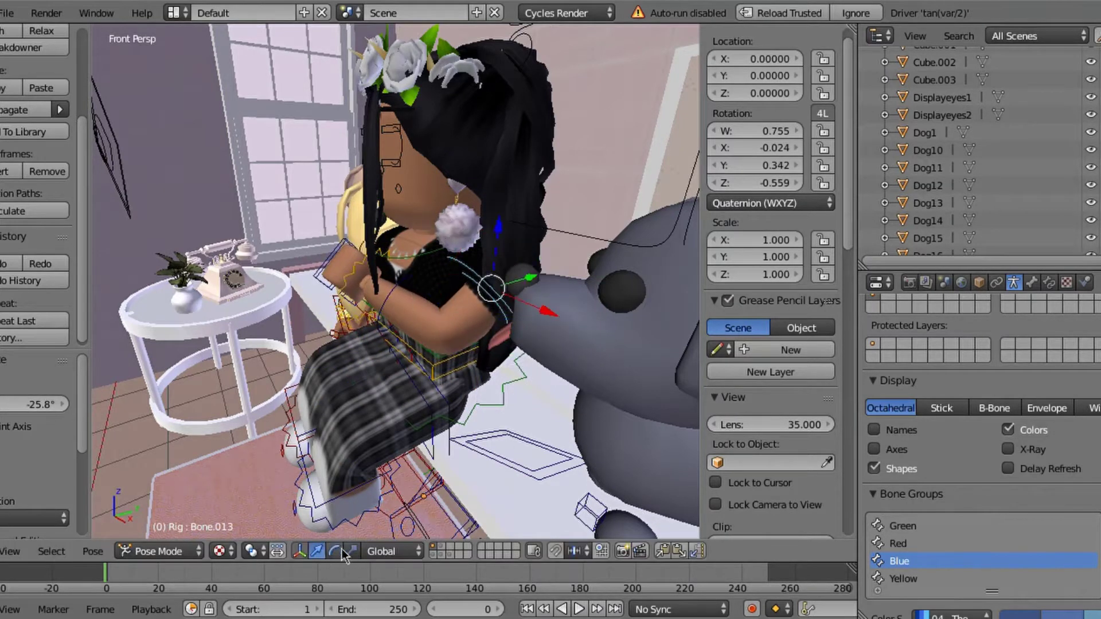
Step: Set the transform orientation back to View and rotate the avatar's left arm by 20.5° and 21.4°
click(381, 551)
click(385, 454)
key(r)
click(570, 224)
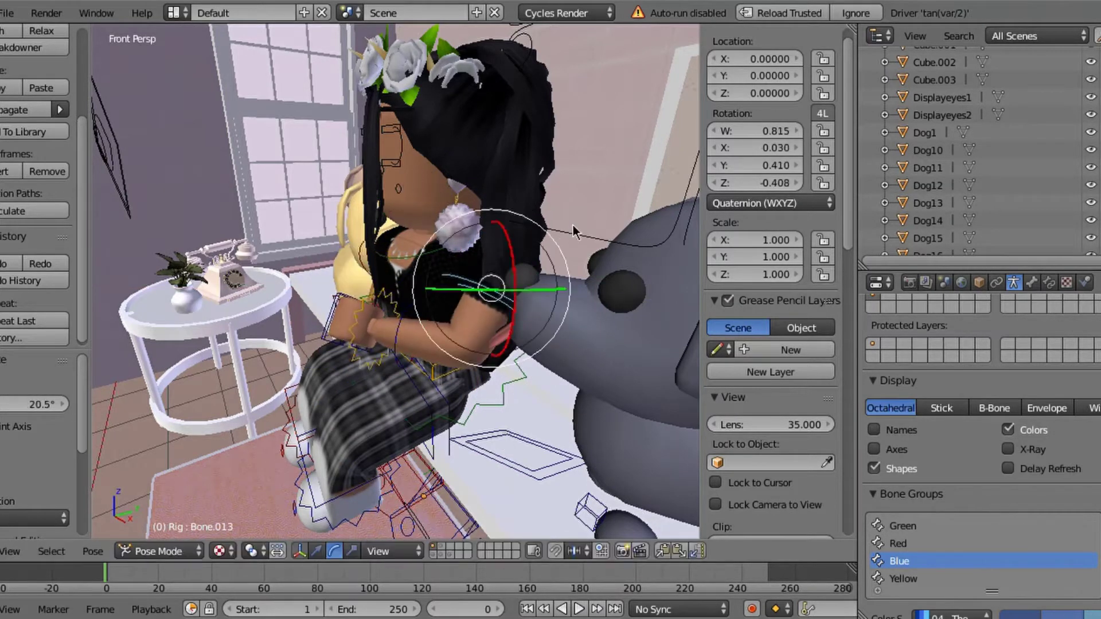
key(r)
click(539, 218)
Step: Rotate the avatar's left arm by 405° in View orientation so that the forearm crosses in front of the torso
scroll(539, 218, down, 3)
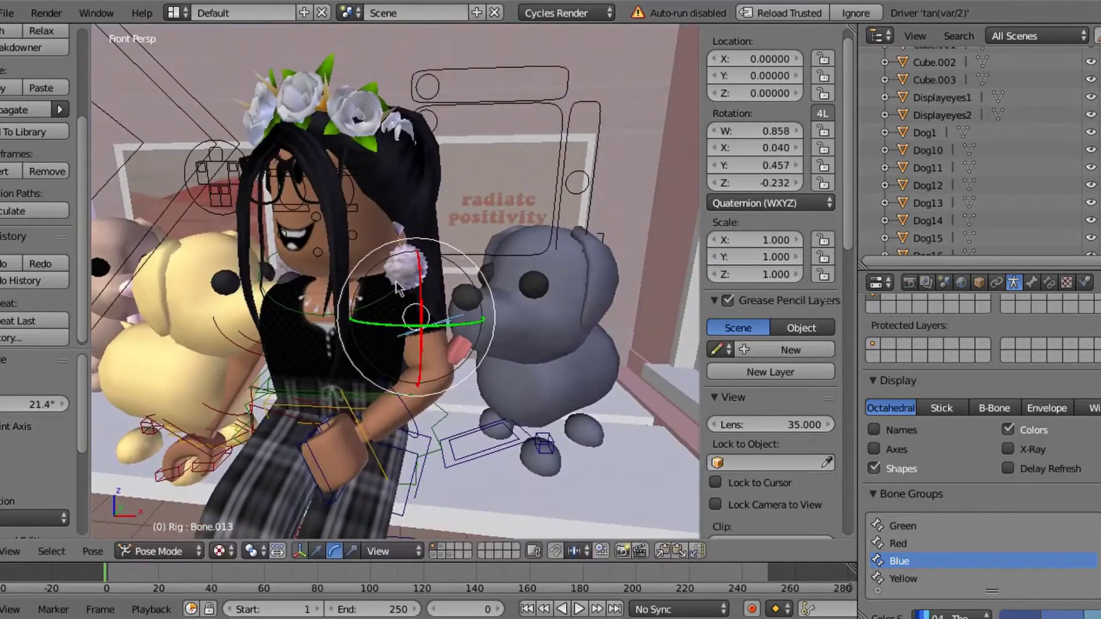
key(r)
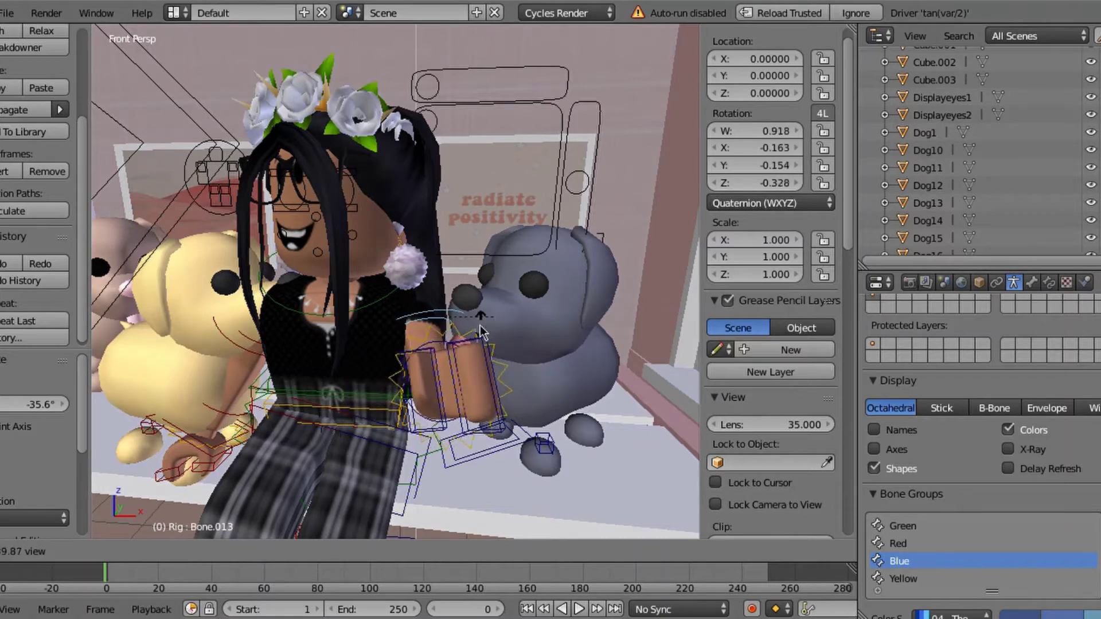
click(434, 256)
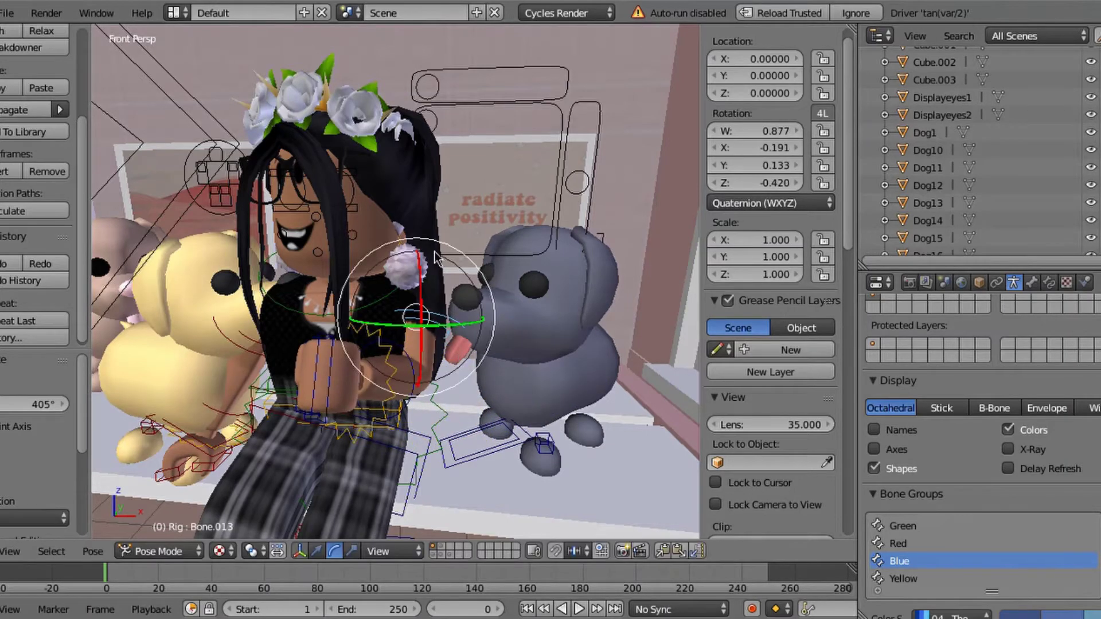
Step: Rotate the avatar's left arm by 18.8° and its right arm by -29.2° in View orientation
key(shift+f)
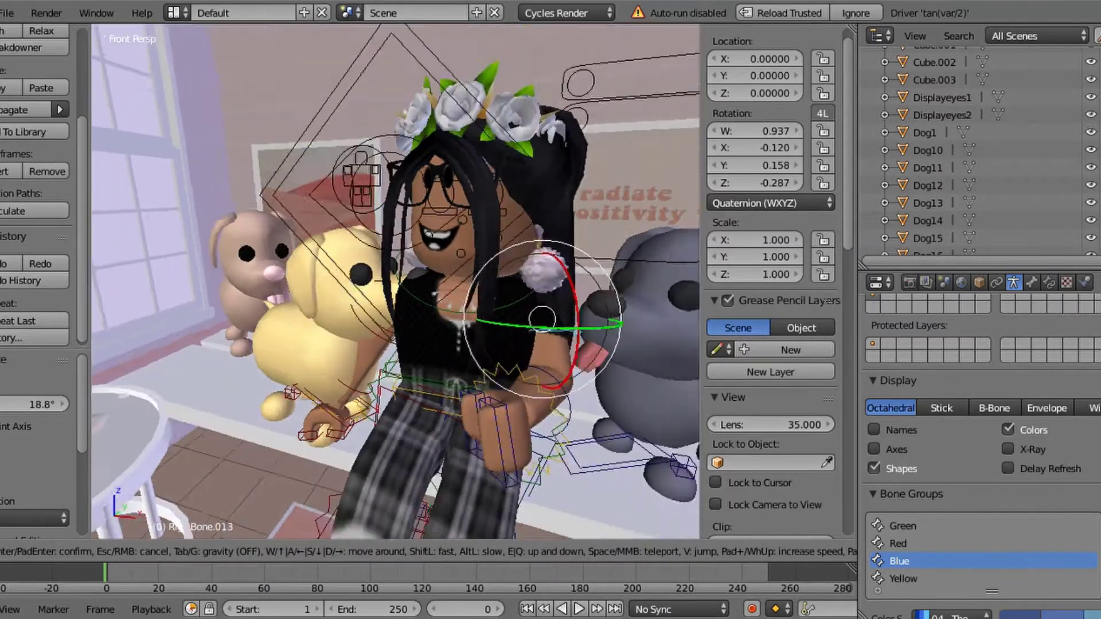
key(s)
key(Return)
right_click(391, 367)
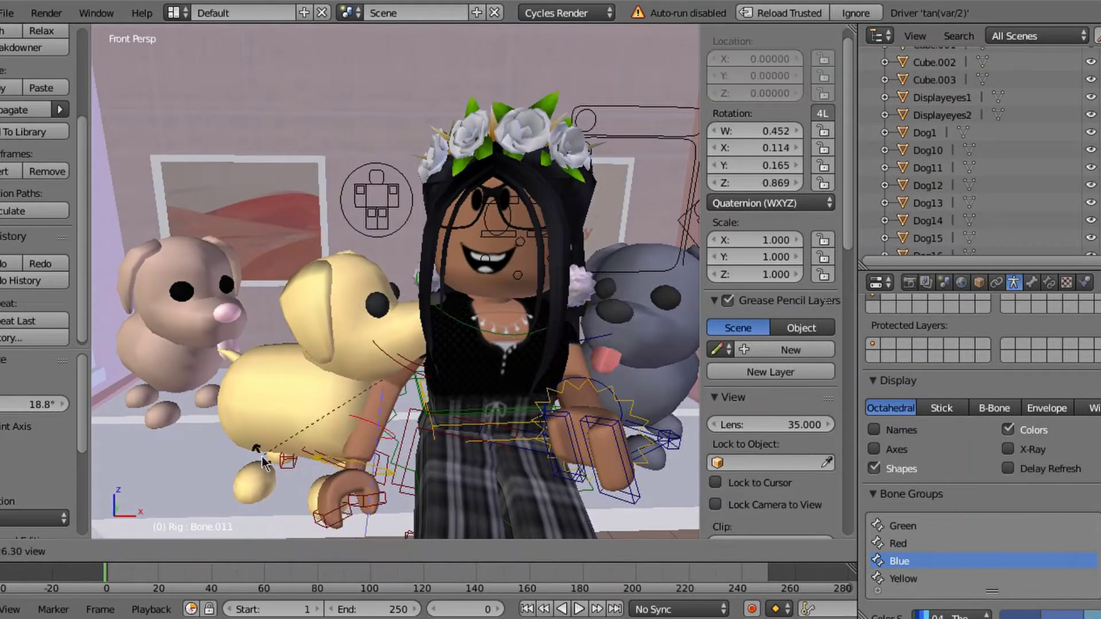
key(y)
Step: Select the yellow dog's separate parts together, including its head, ears, body and feet
key(shift+f)
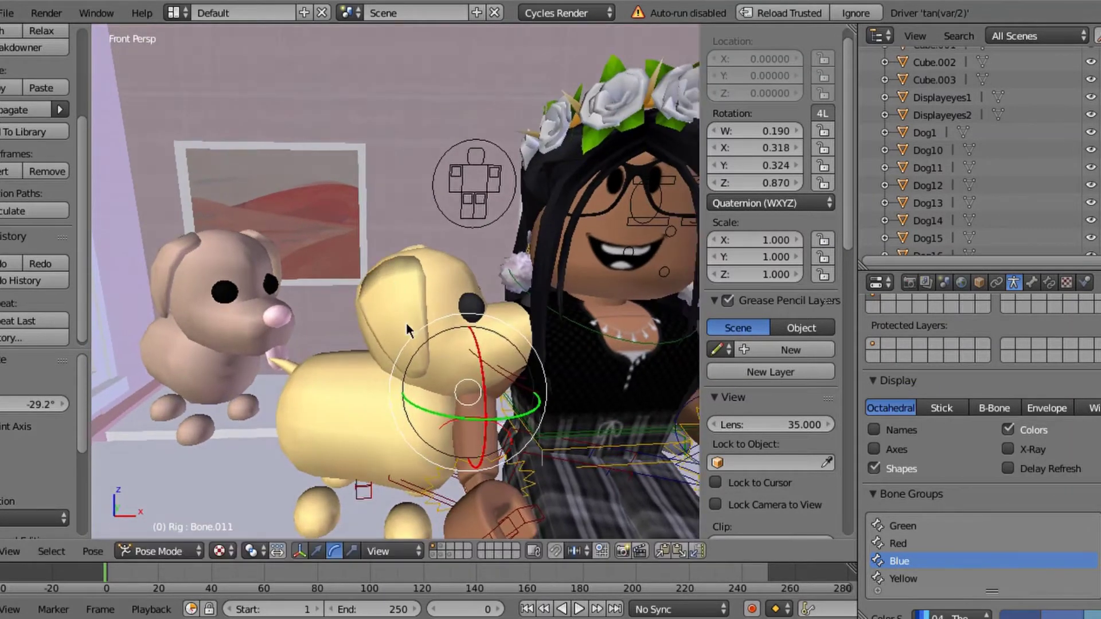
right_click(470, 312)
right_click(388, 519)
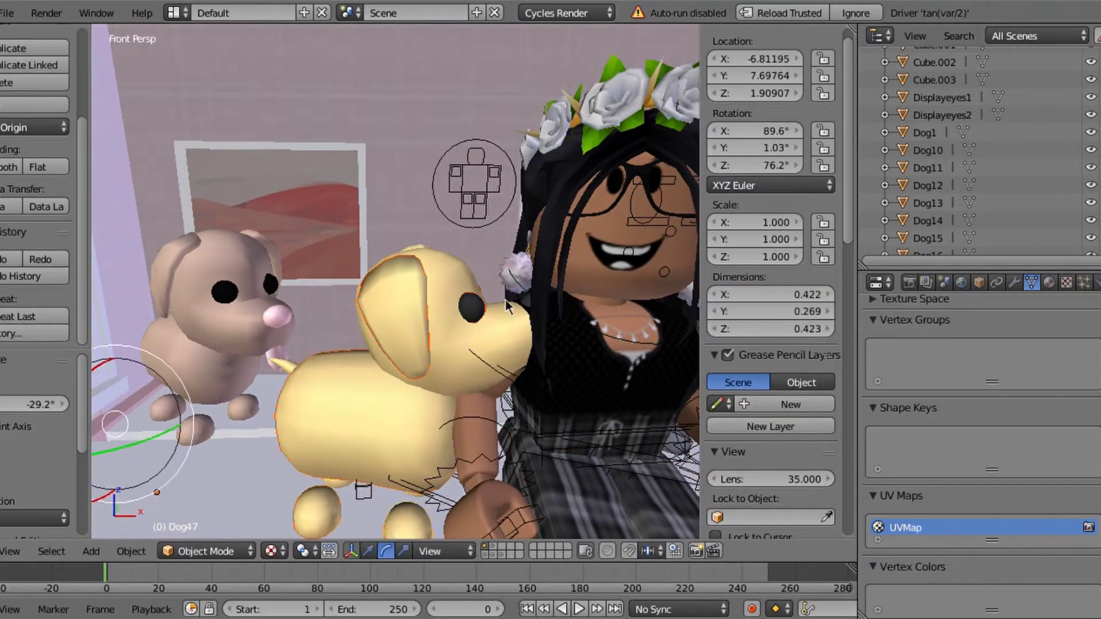
key(shift+f)
key(Return)
right_click(387, 519)
key(shift+f)
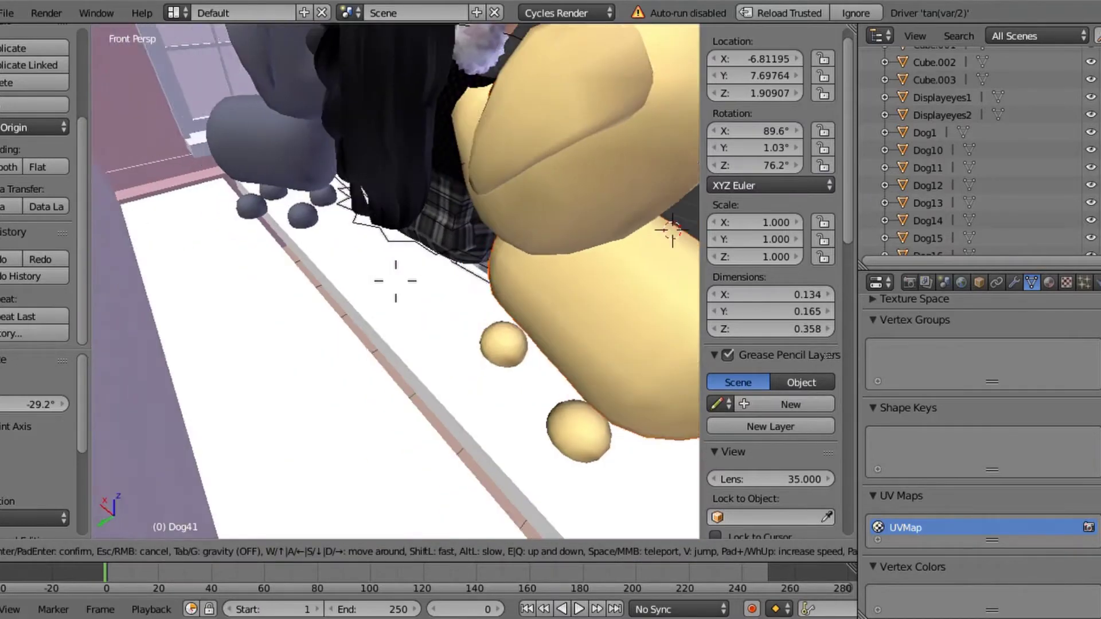
key(Return)
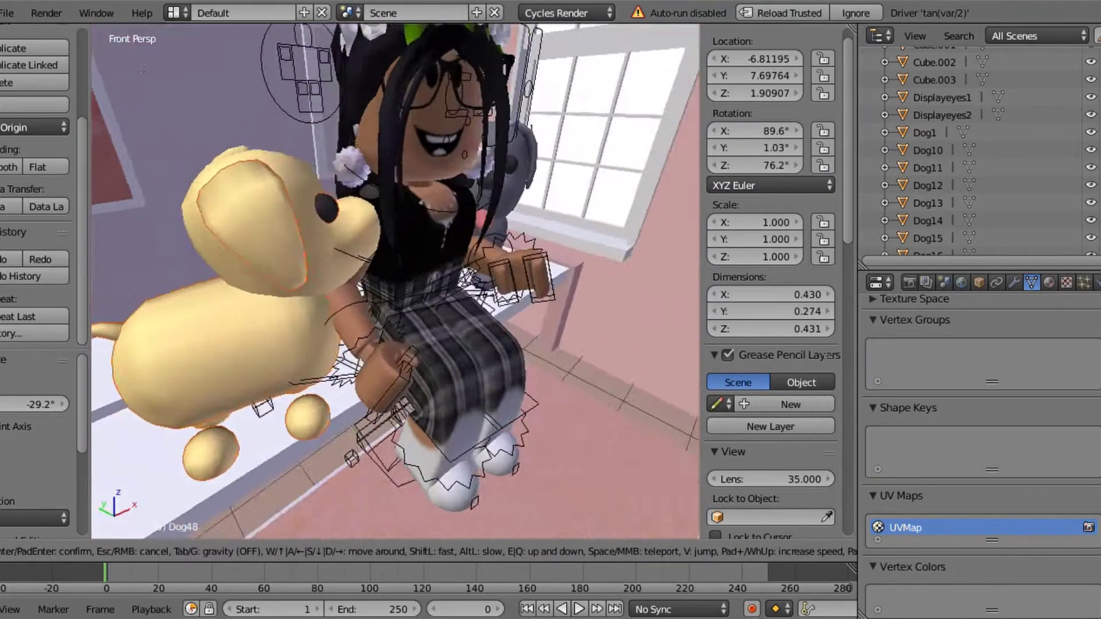
key(Return)
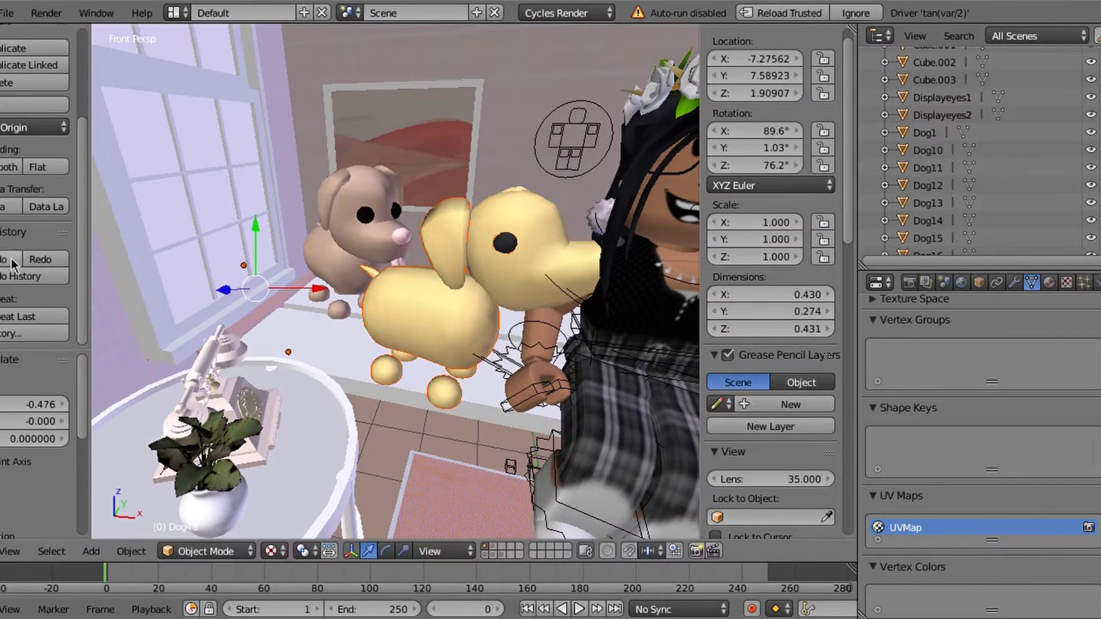
Step: Try to move the selected yellow dog parts by -0.476 and undo the move
right_click(530, 198)
key(r)
click(314, 295)
click(22, 263)
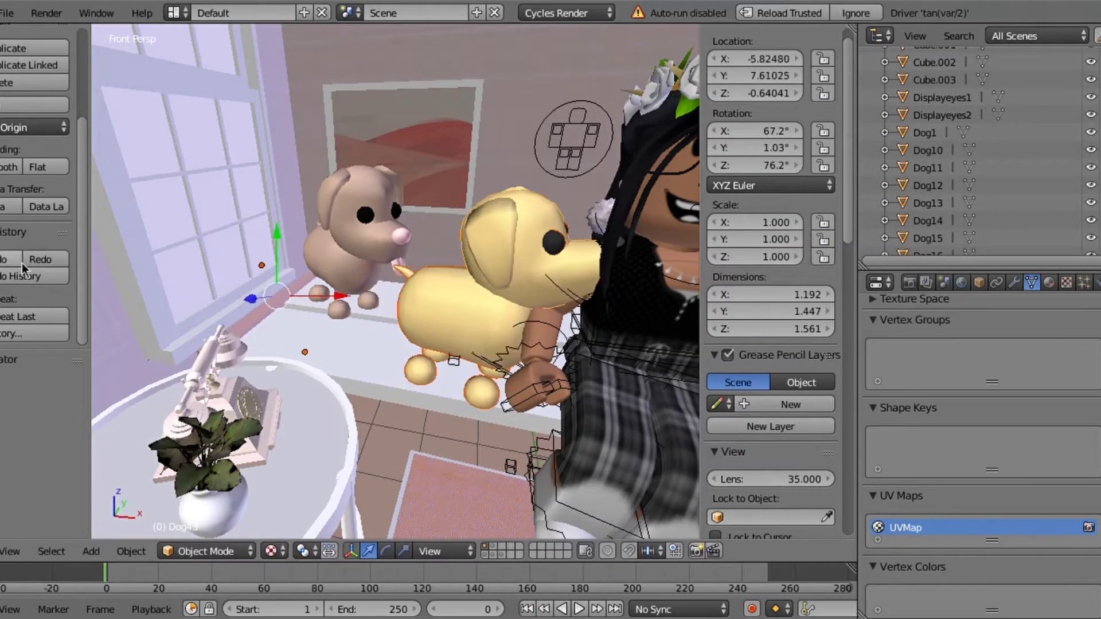
Step: Add the yellow dog's remaining parts to the selection and move it along the bench to X -6.30923, Y 7.94754, Z -0.76491
key(shift+f)
key(Return)
right_click(301, 246)
key(shift+f)
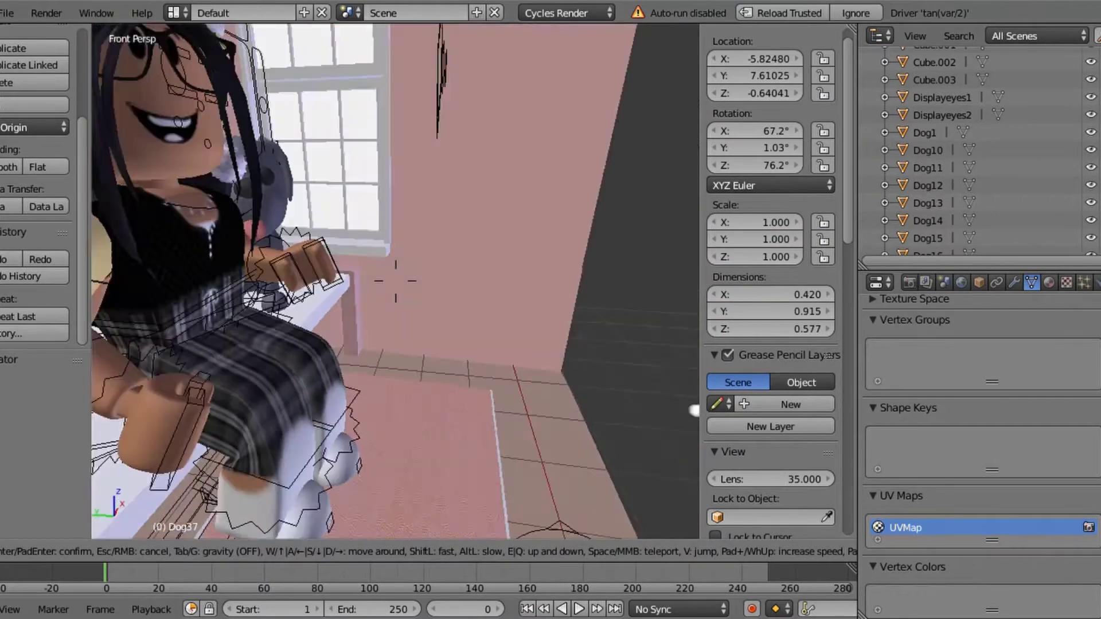
key(Return)
key(g)
click(304, 345)
key(shift+f)
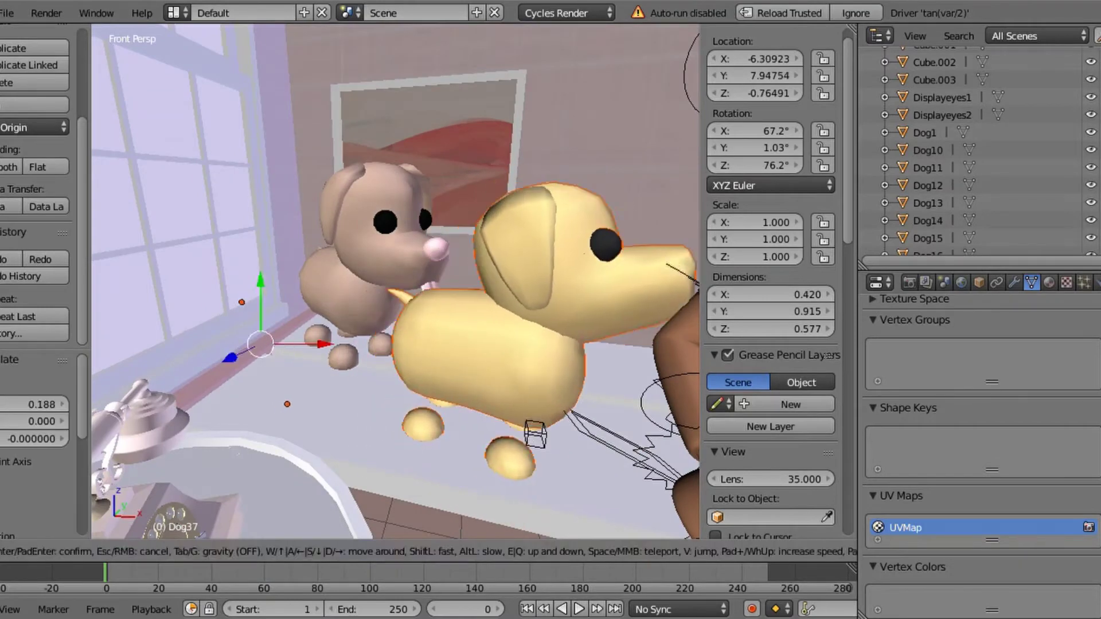
key(Return)
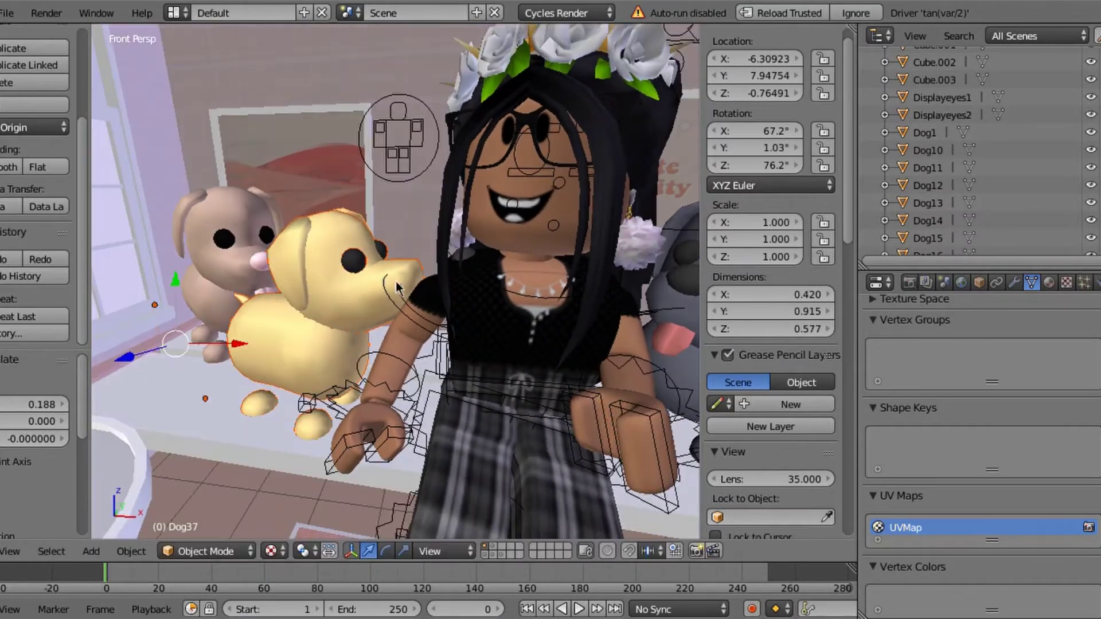
right_click(457, 256)
key(ctrl+Tab)
right_click(469, 250)
key(shift+f)
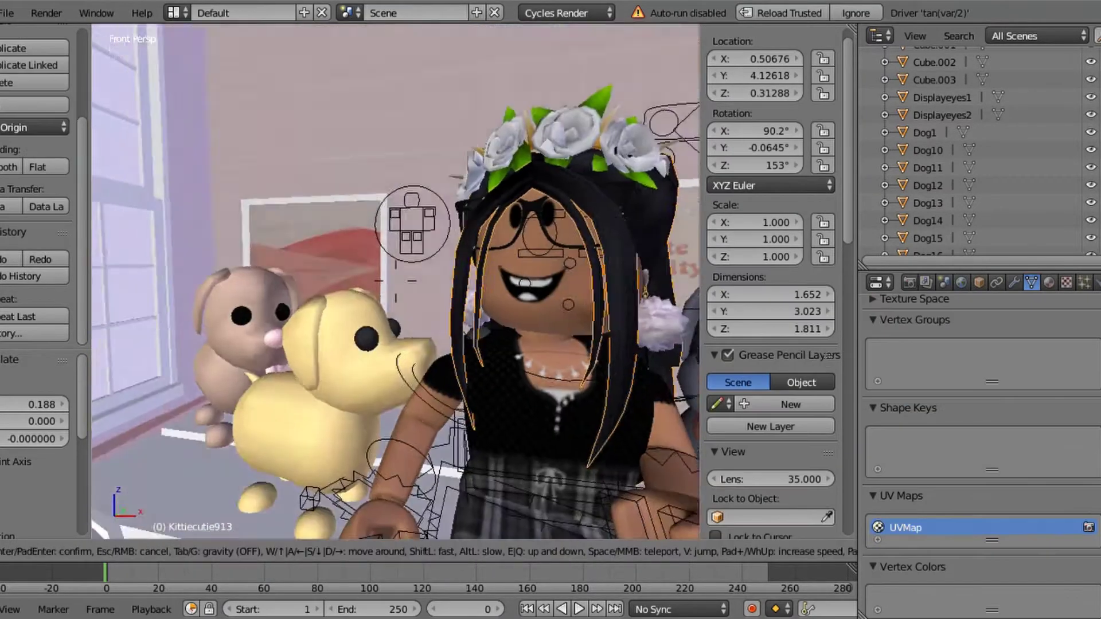
key(w)
key(Return)
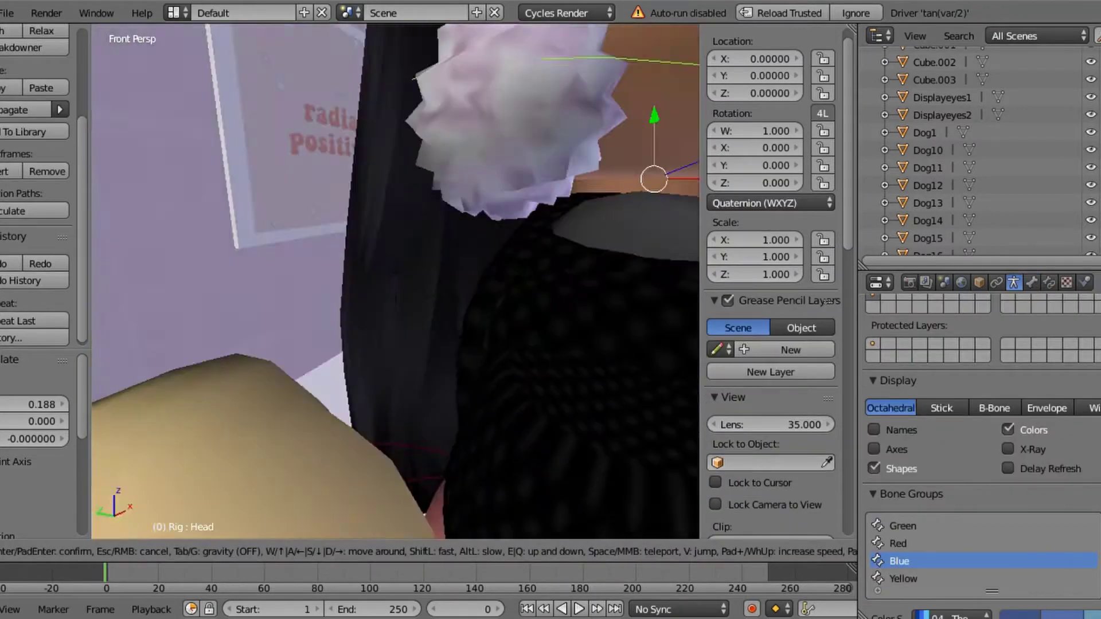
key(Return)
key(ctrl+Tab)
Step: Move the yellow dog's left-behind nose onto the tip of its muzzle at X -6.36524, Y 7.97126, Z -0.78318
right_click(560, 314)
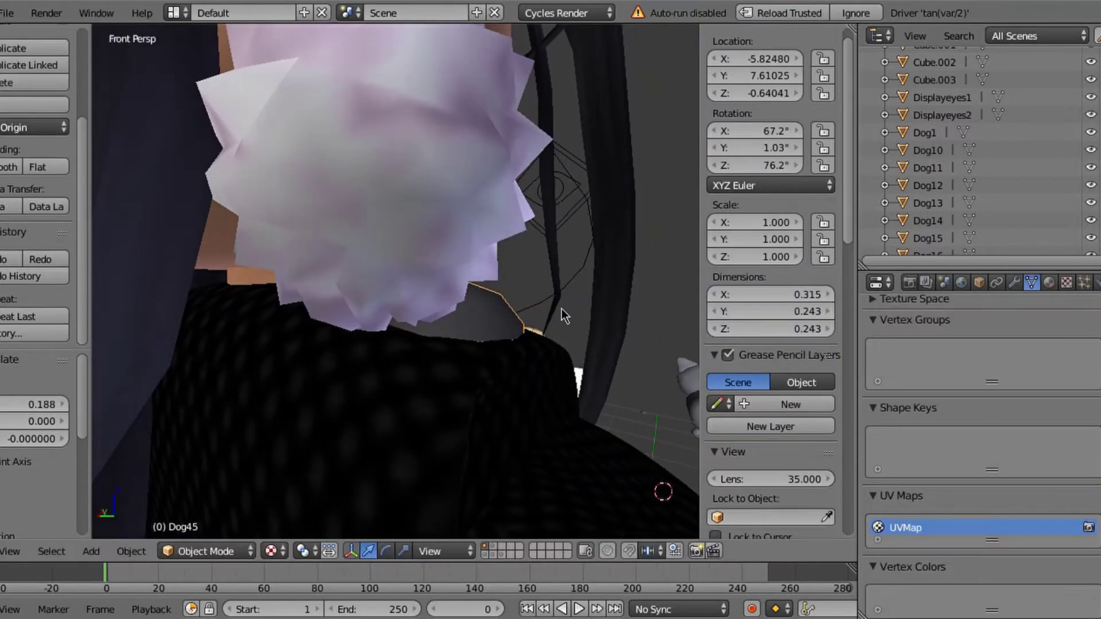
key(shift+f)
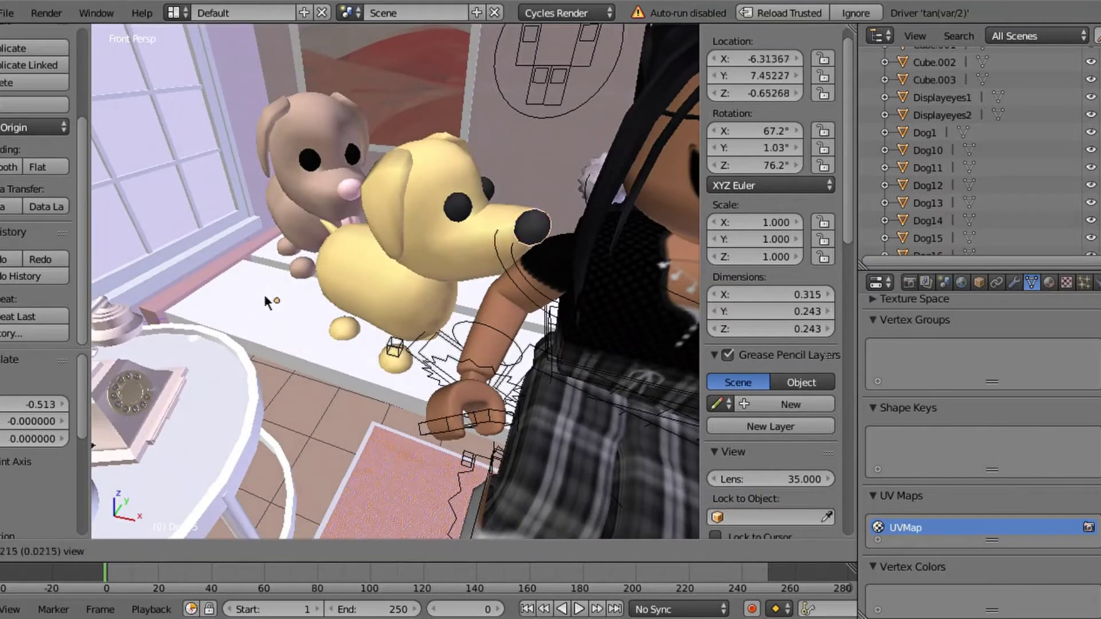
key(Return)
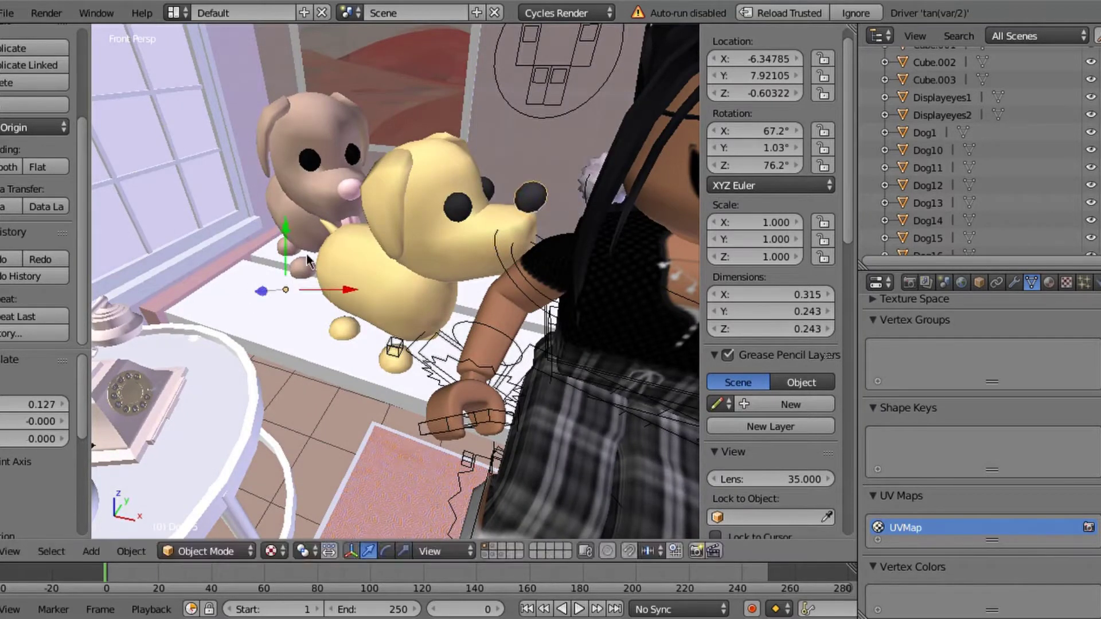
click(301, 300)
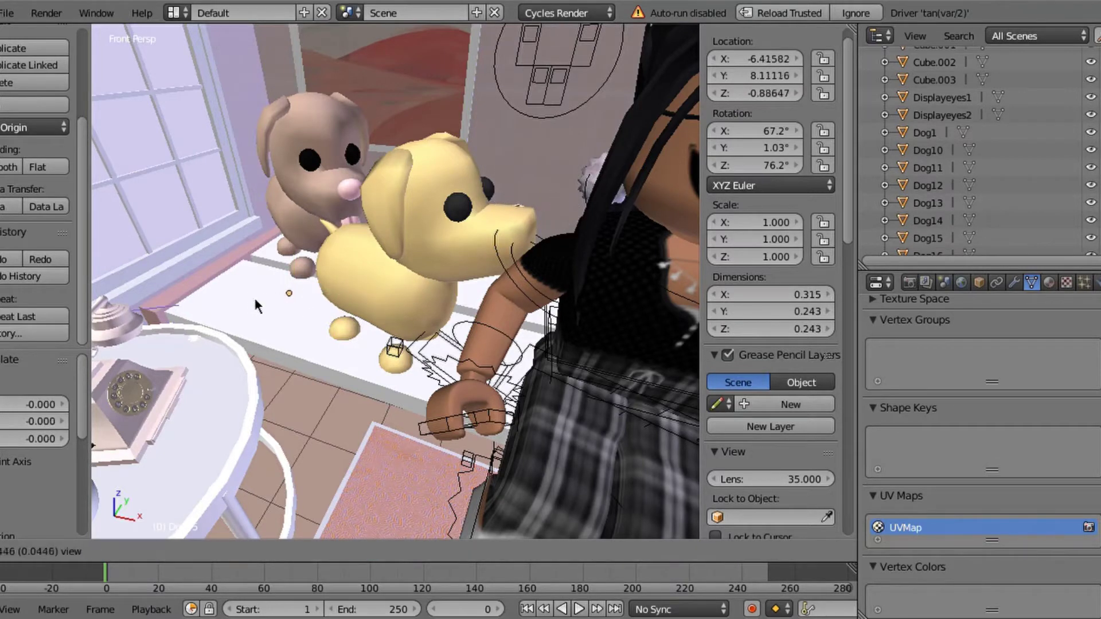
Step: Select the head, ears and whiskers of the white cat outside the room
key(shift+f)
key(s)
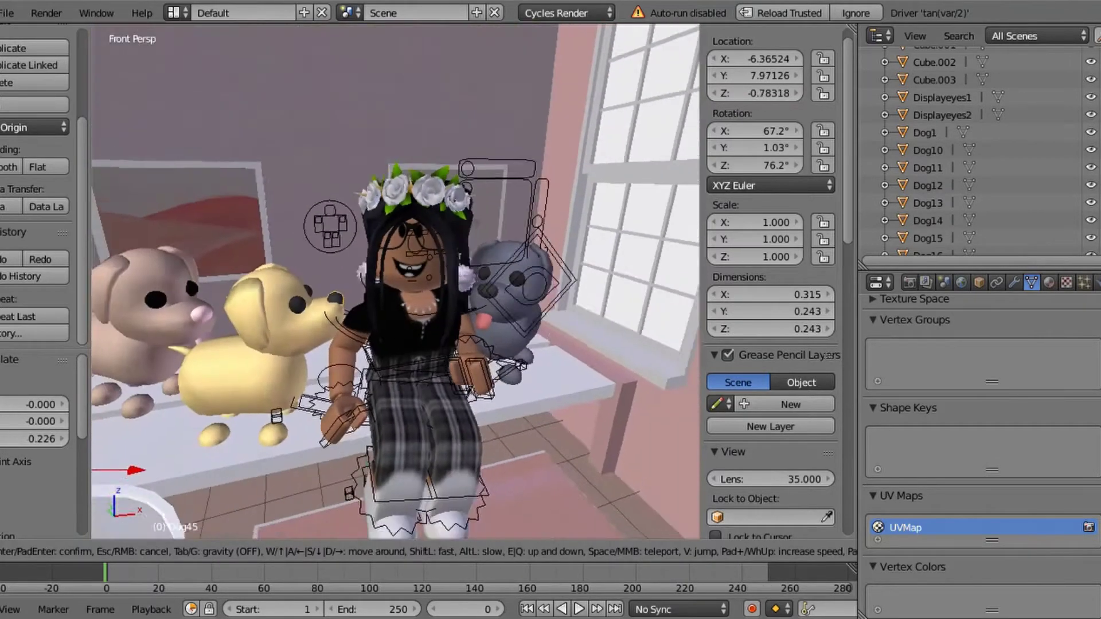
key(w)
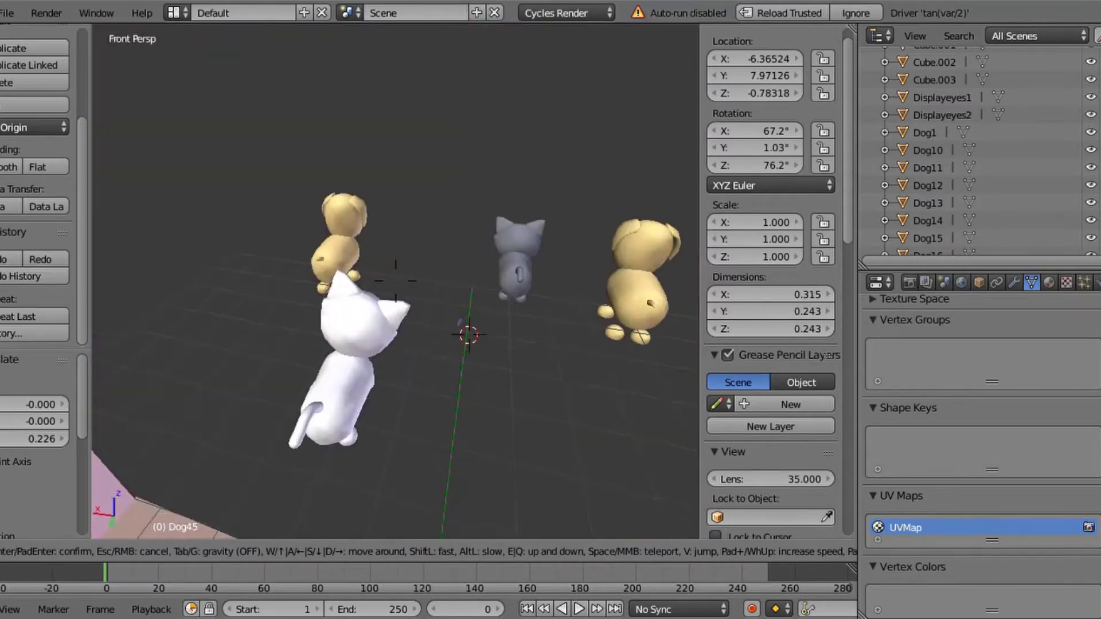
click(301, 255)
right_click(301, 255)
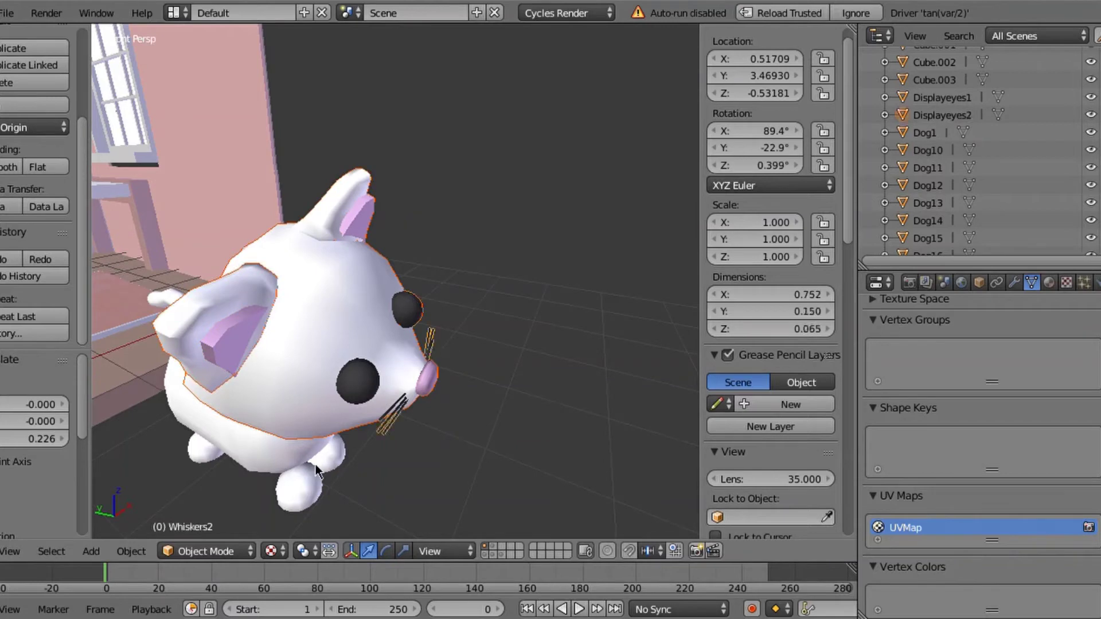
Step: Add the white cat's body, left hand, left foot and tail to the selection
key(shift+f)
key(s)
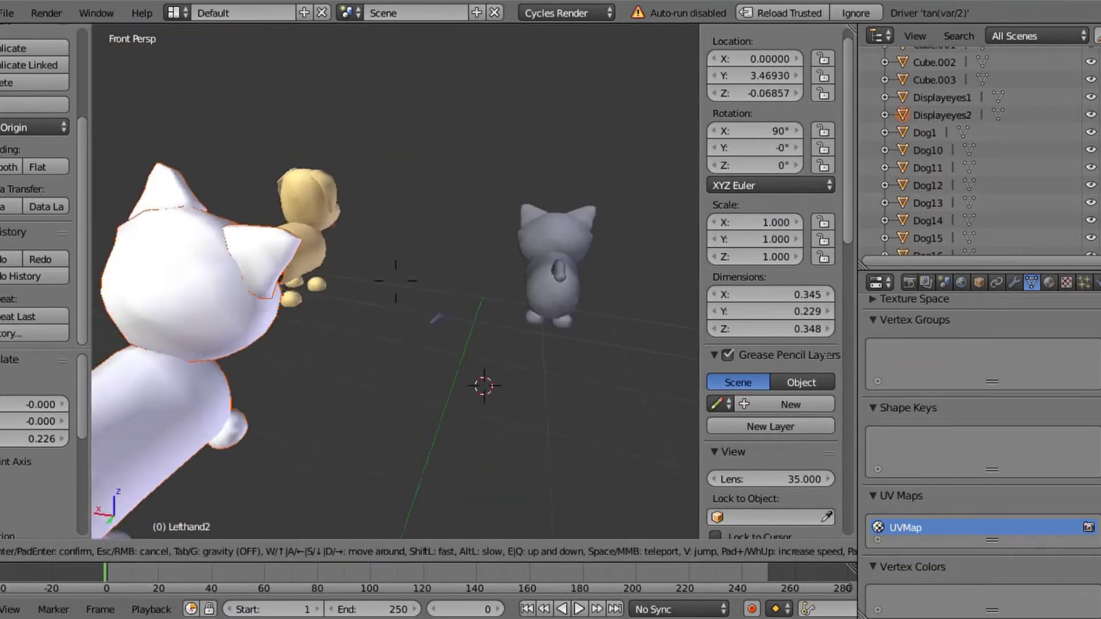
key(w)
click(389, 316)
right_click(390, 315)
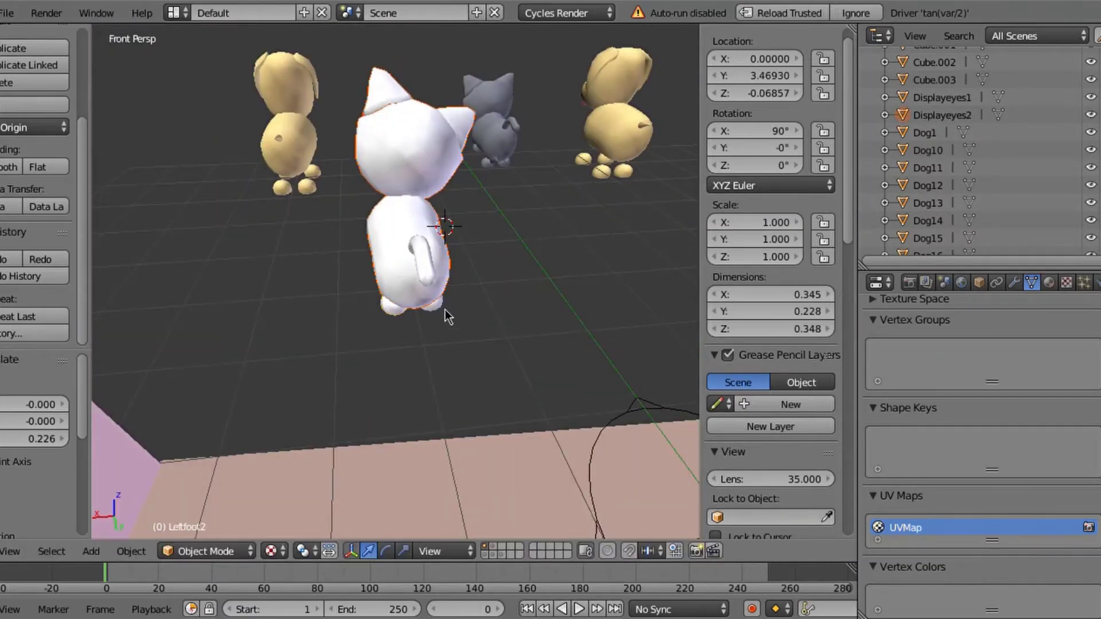
key(shift+f)
click(456, 277)
right_click(457, 277)
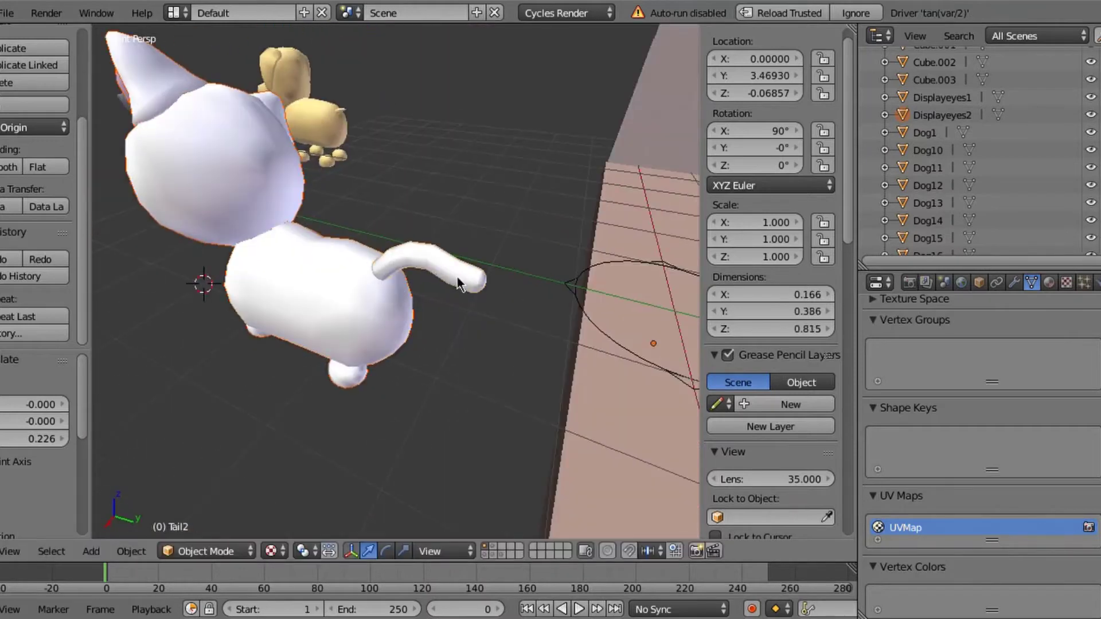
key(shift+f)
key(Escape)
Step: Set the transform orientation to Global and move the selected white cat parts 0.034 along the Y axis
key(alt+space)
click(430, 528)
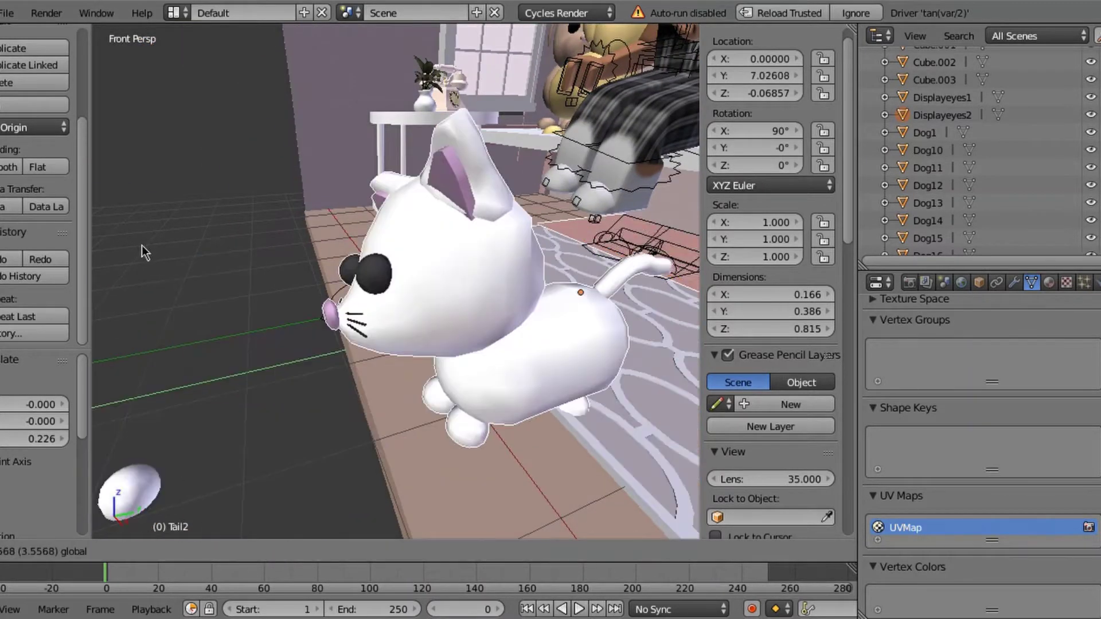
key(g)
key(y)
click(622, 304)
Step: Select the complete white cat, including its whiskers, right hand and eyes
key(shift+f)
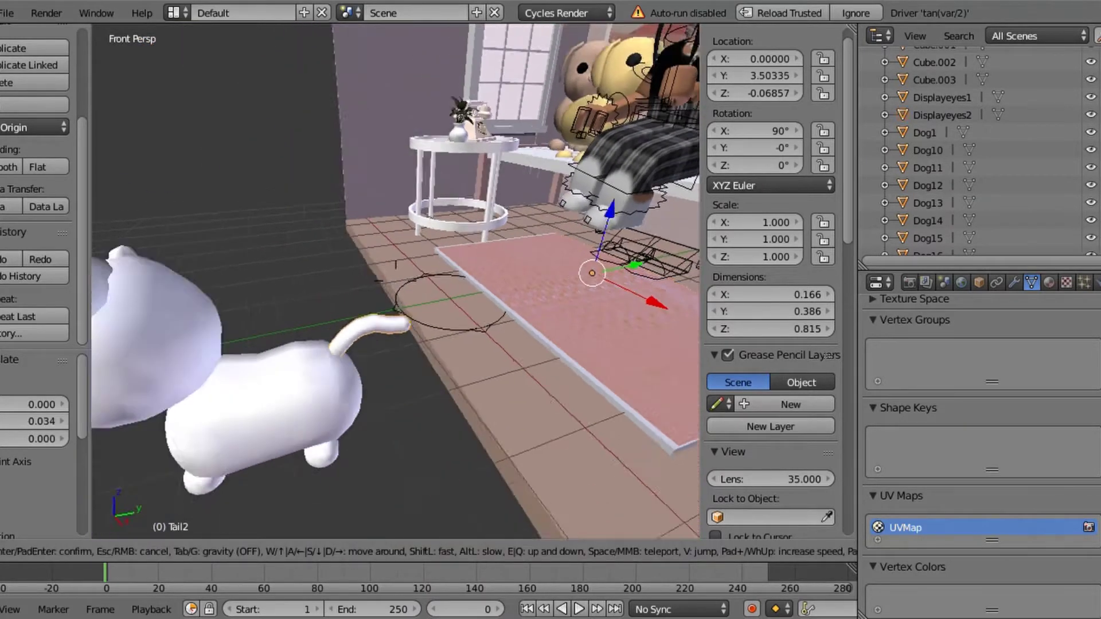
click(373, 265)
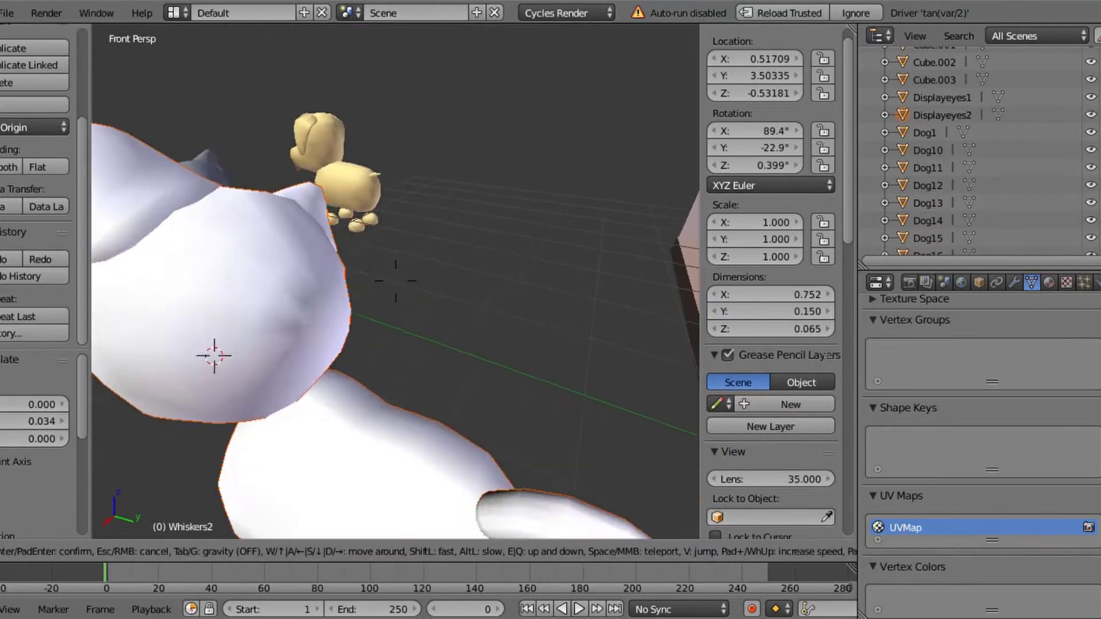
click(189, 302)
right_click(189, 302)
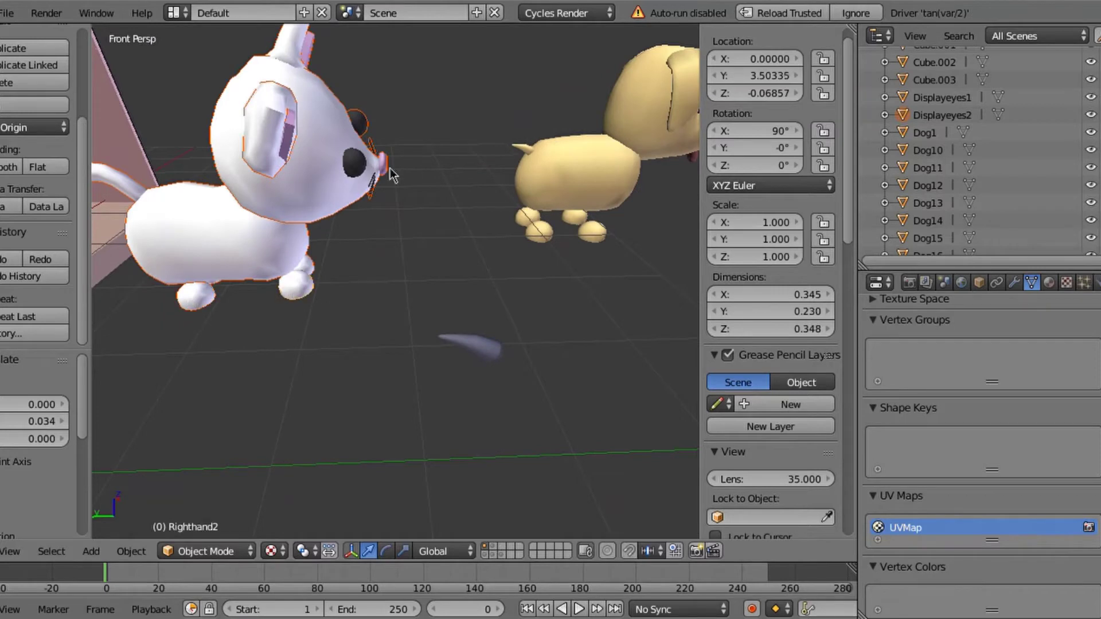
key(shift+f)
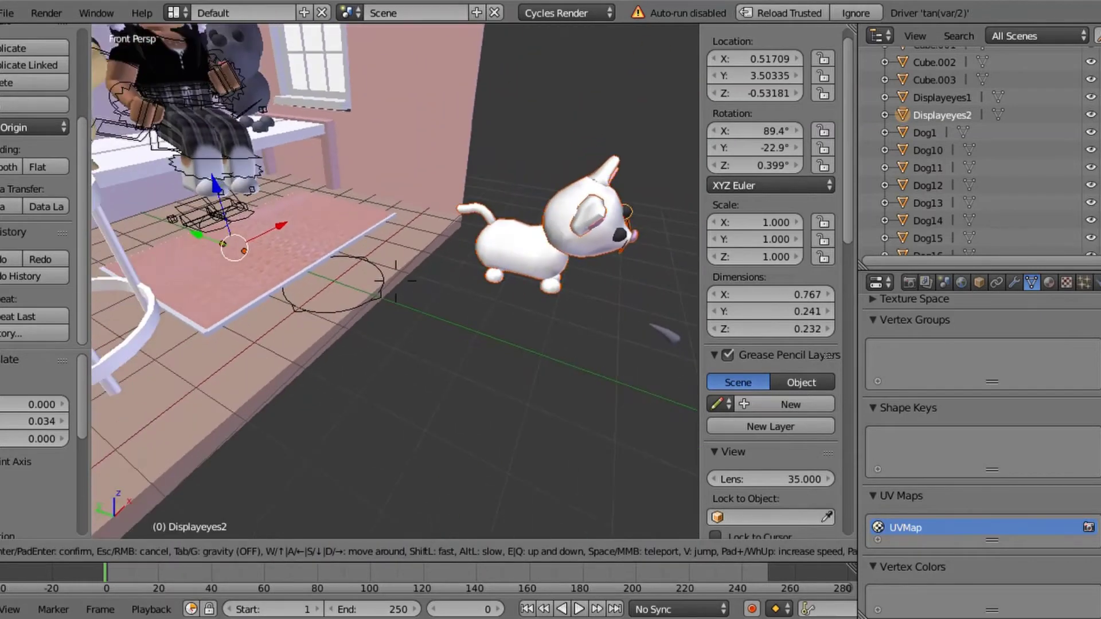
Step: Move the white cat into the room near the bench, with its eyes object at X 1.56728, Y 8.61089, Z 1.66117
click(207, 193)
key(g)
click(207, 193)
key(shift+f)
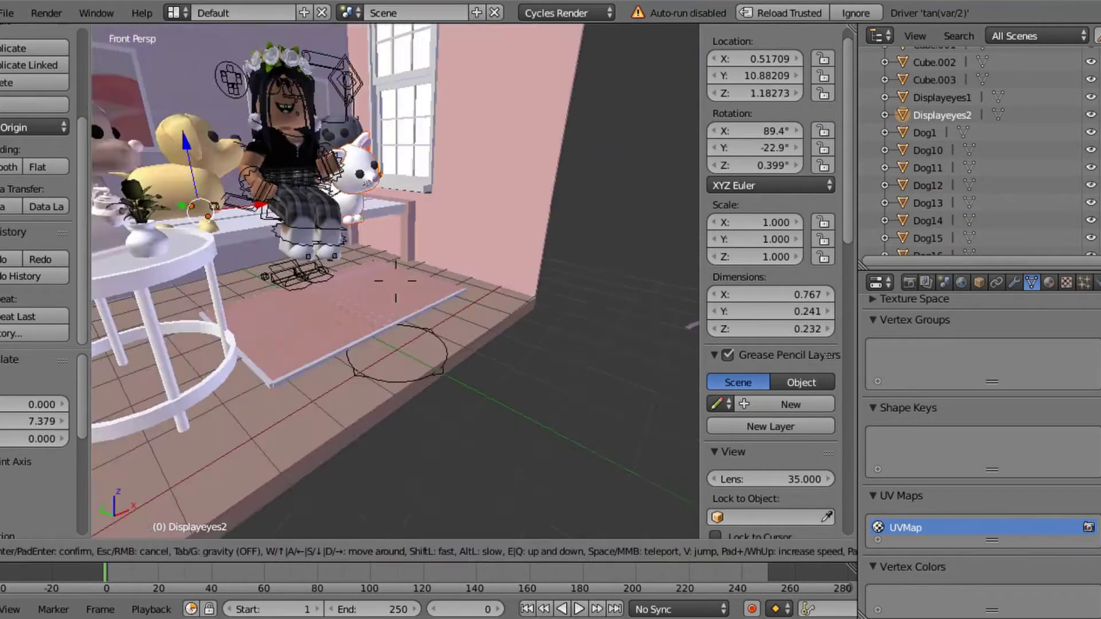
click(330, 216)
key(g)
click(465, 238)
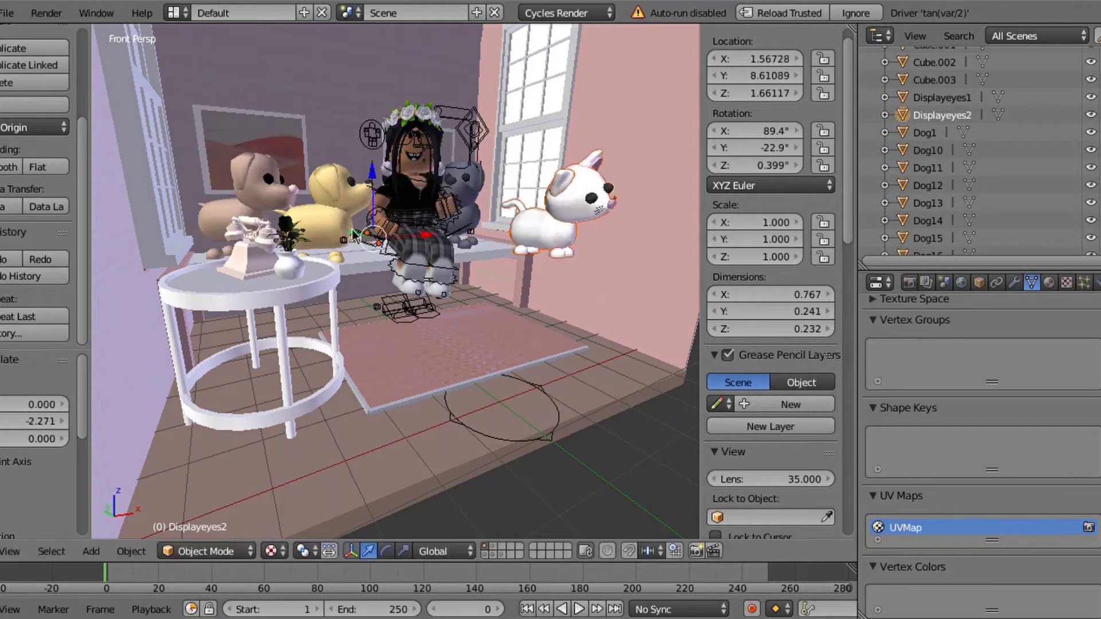
Step: Scale the white cat to 0.930 in Y and move it in front of the avatar to X -1.02773, Y 11.00797, Z 1.43829
click(978, 283)
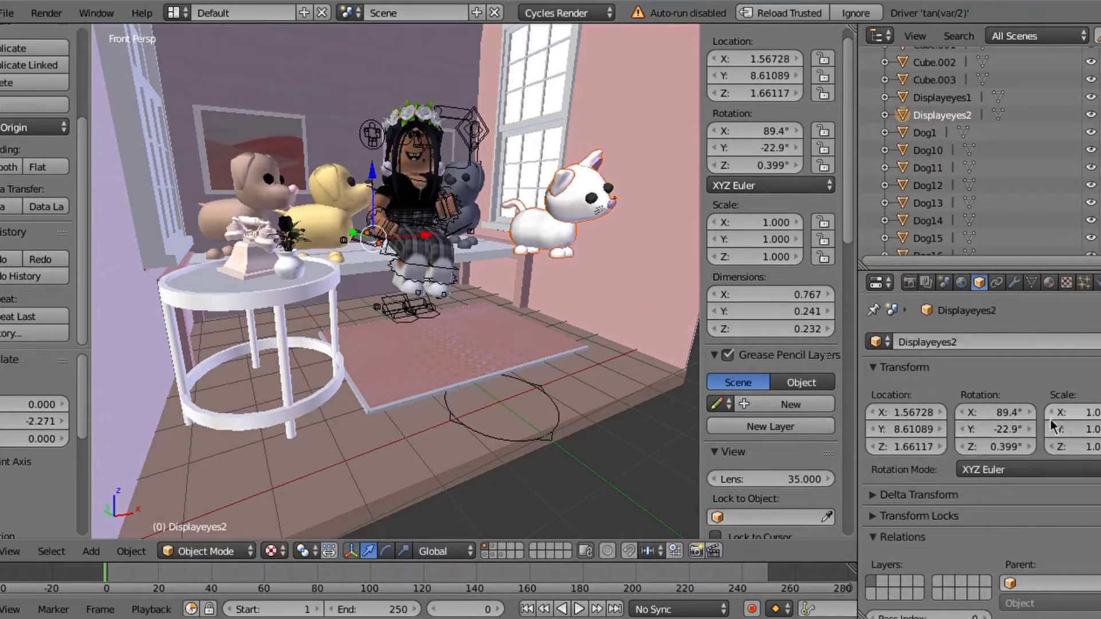
key(g)
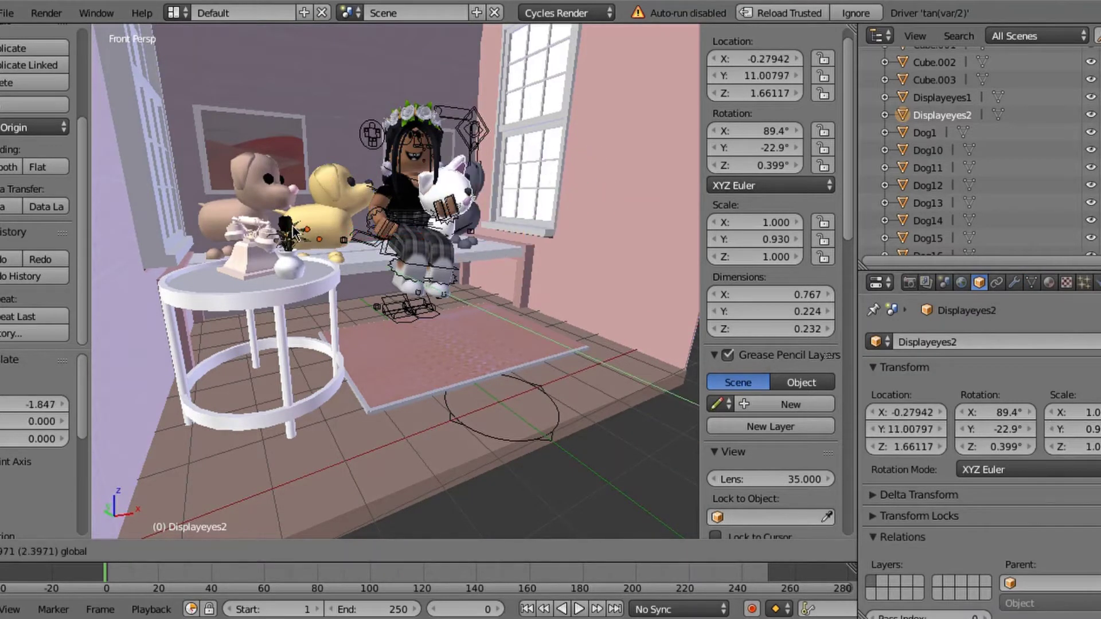
click(425, 218)
key(g)
click(305, 194)
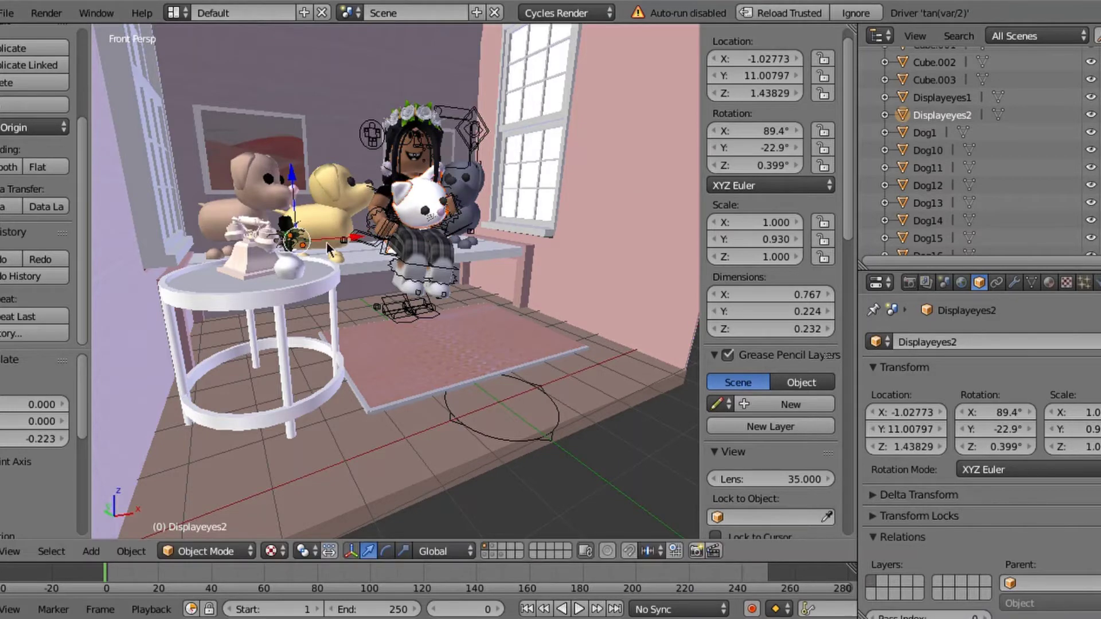
Step: Shrink the white cat to scale X 0.629, Y 0.608 and move it above the avatar's lap to X -0.45735, Y 11.26579, Z 2.24192
key(shift+f)
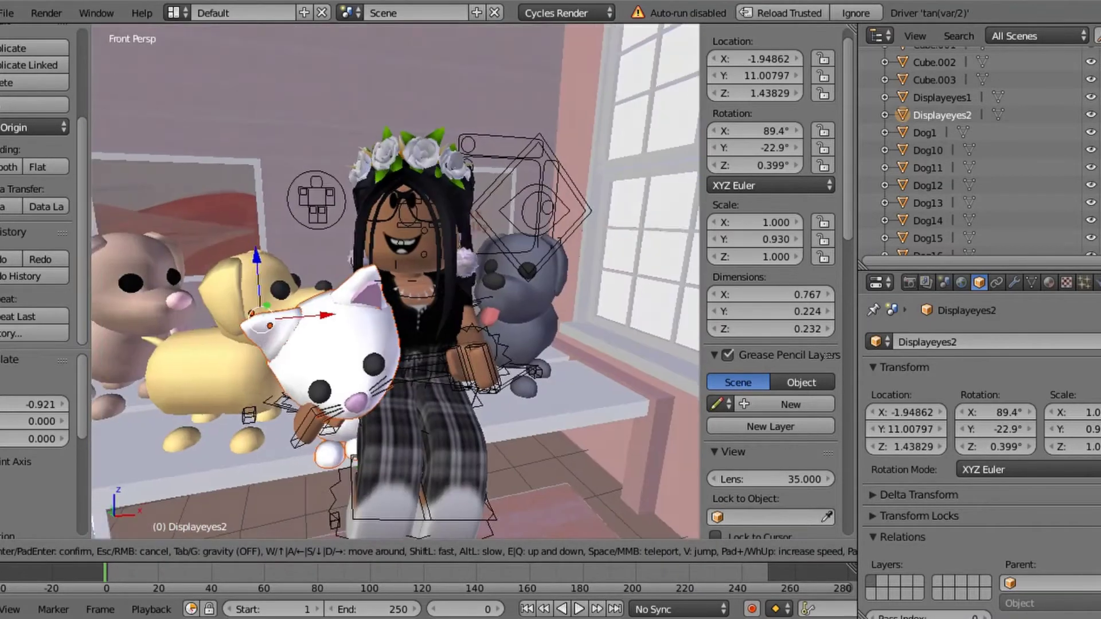
click(395, 281)
drag(275, 325, 355, 230)
key(shift+f)
key(Return)
drag(424, 229, 382, 222)
click(405, 553)
click(369, 551)
drag(332, 120, 355, 211)
key(shift+f)
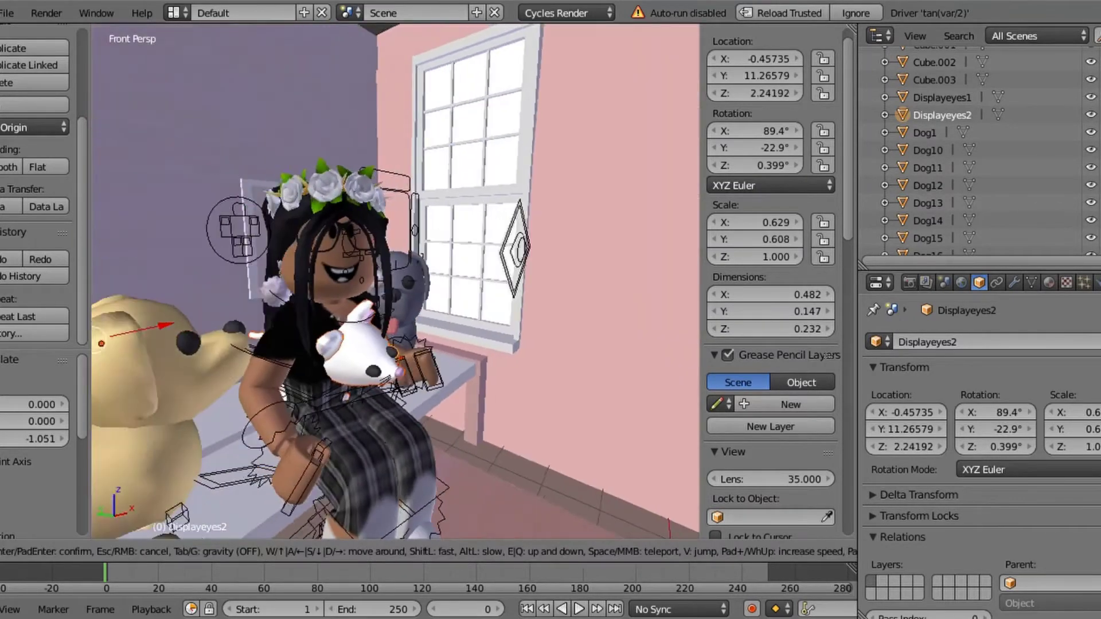
Step: Move the white cat beside the avatar's arm, placing its eyes object at X -0.97041, Y 10.69932, Z 2.45292
key(Return)
drag(172, 310, 172, 301)
key(shift+f)
key(Return)
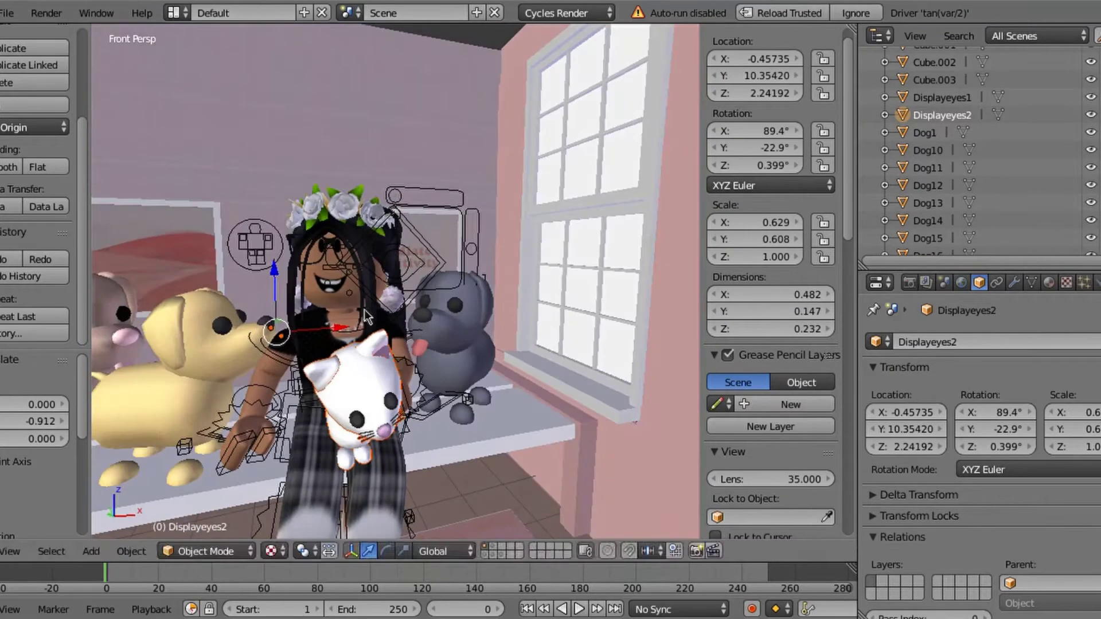
drag(363, 310, 322, 327)
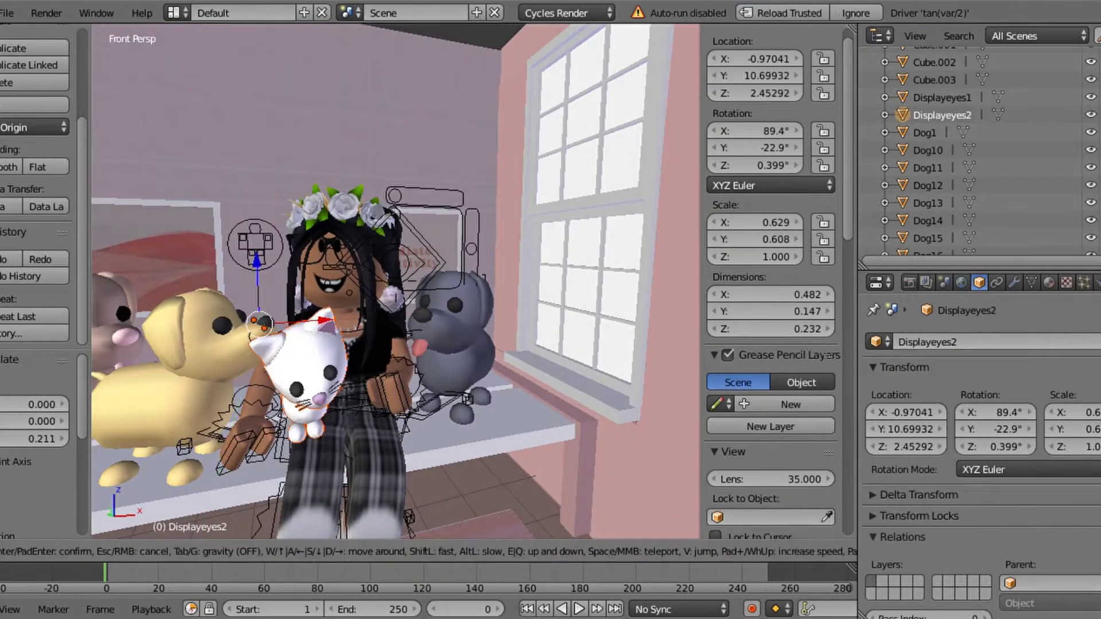
Step: Bring the white cat's stray pink inner ear to its head, at X -1.30276, Y 10.70283, Z 1.68253
key(s)
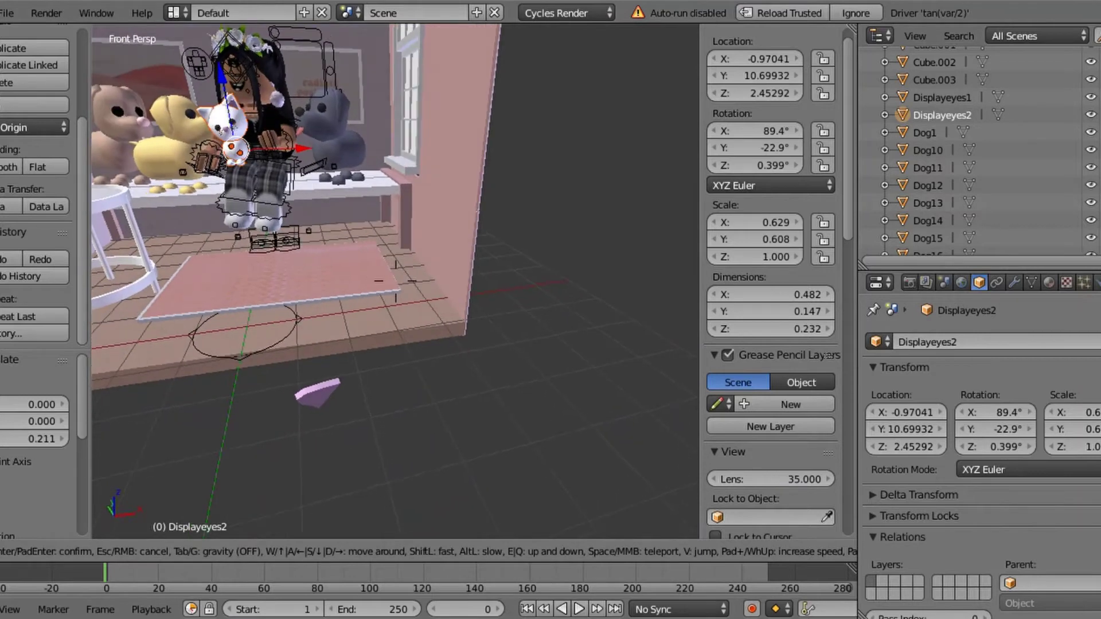
key(Return)
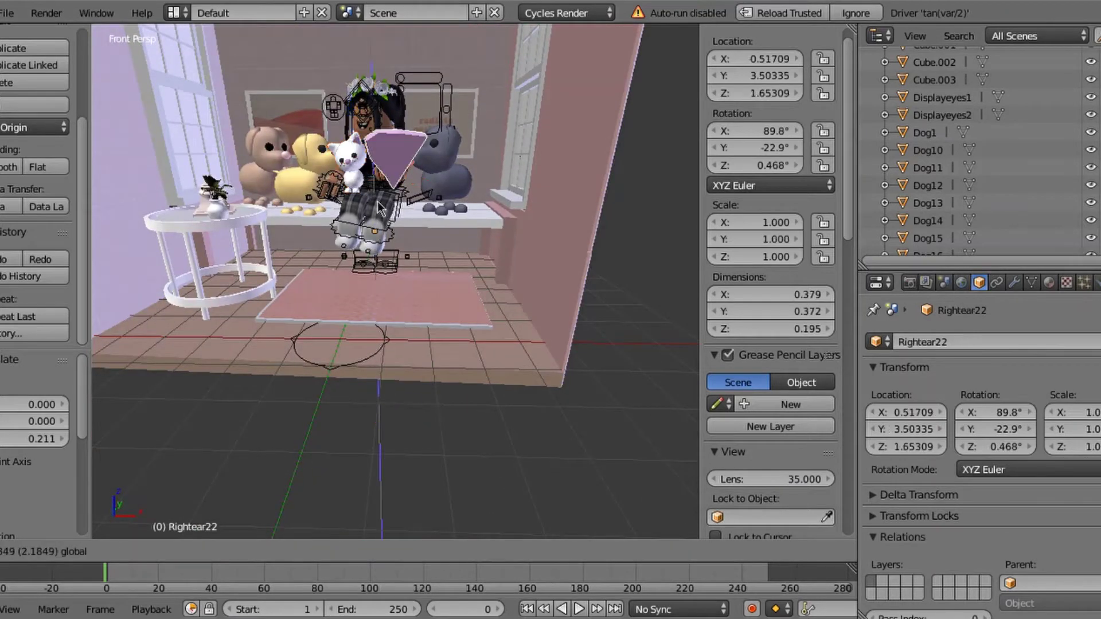
click(378, 206)
key(shift+f)
key(Return)
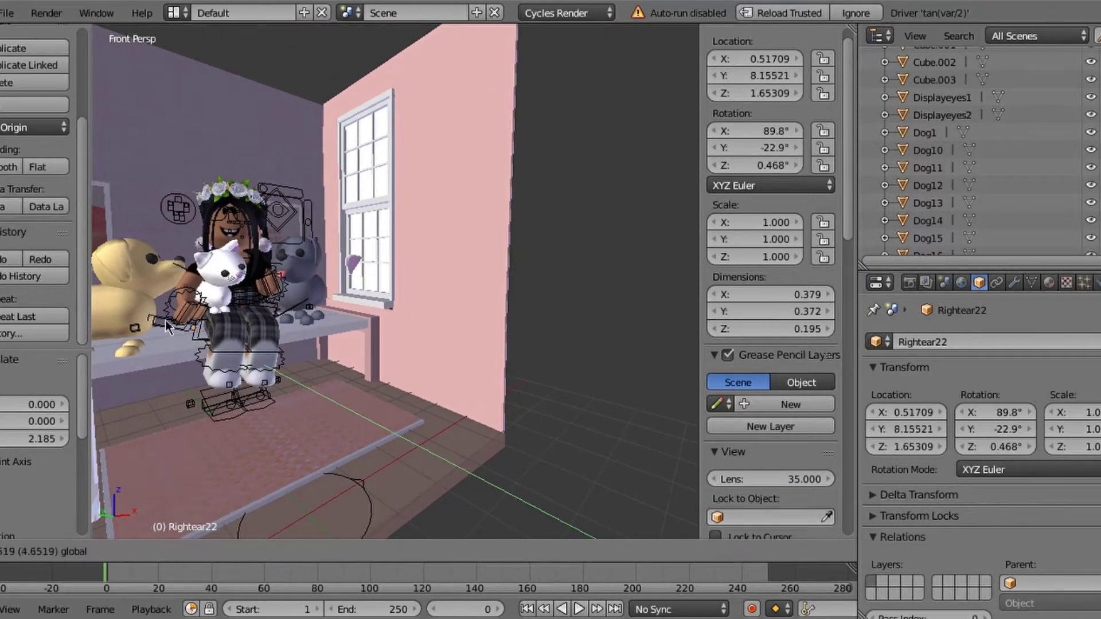
key(shift+f)
key(w)
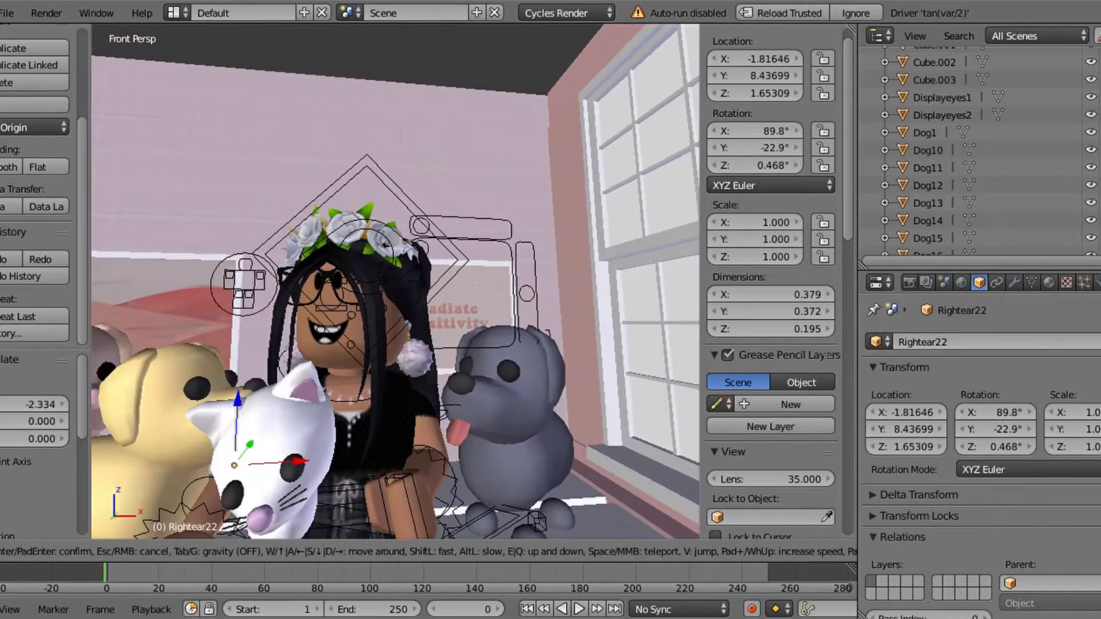
key(Return)
key(g)
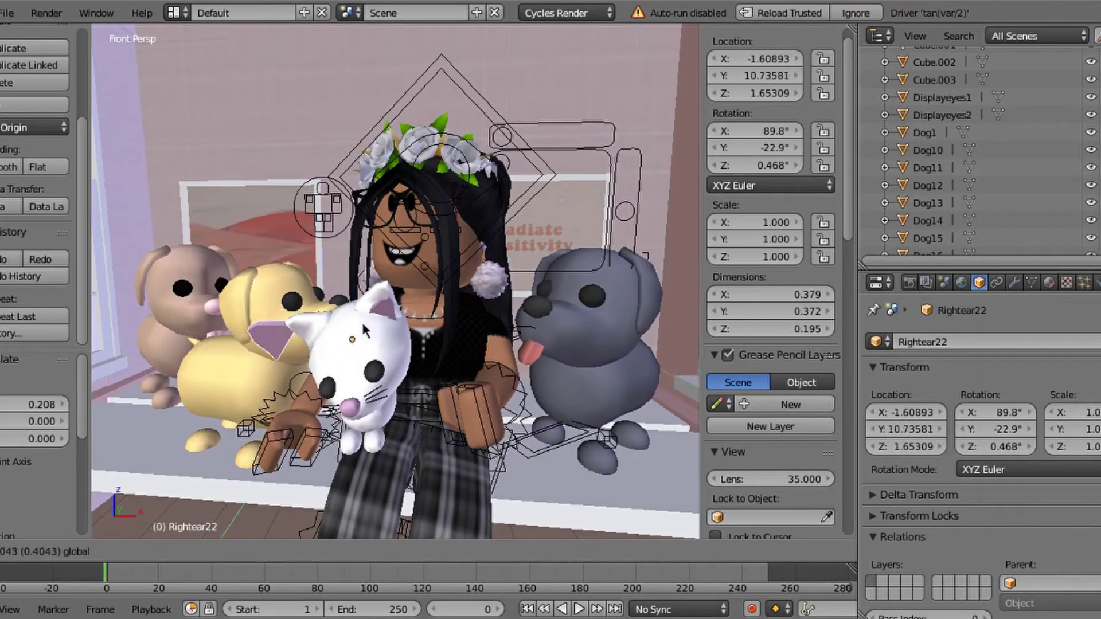
click(370, 321)
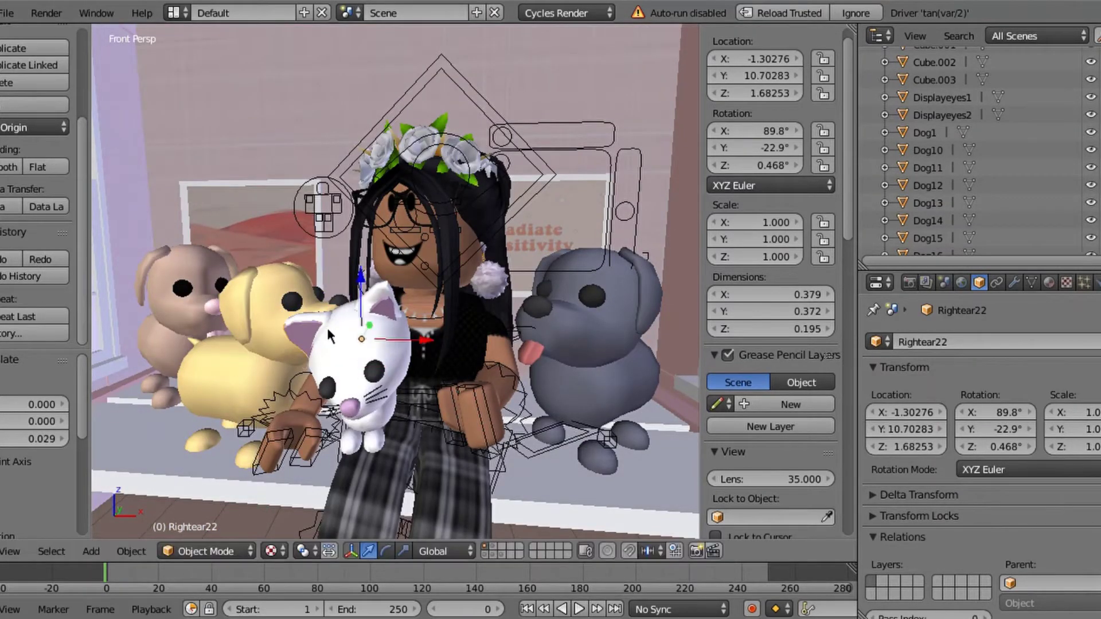
Step: Scale the inner ear to X 0.732, Y 0.842 and fit it into the white cat's ear at X -0.97210, Y 10.66761, Z 2.11935
key(shift+f)
key(w)
key(Return)
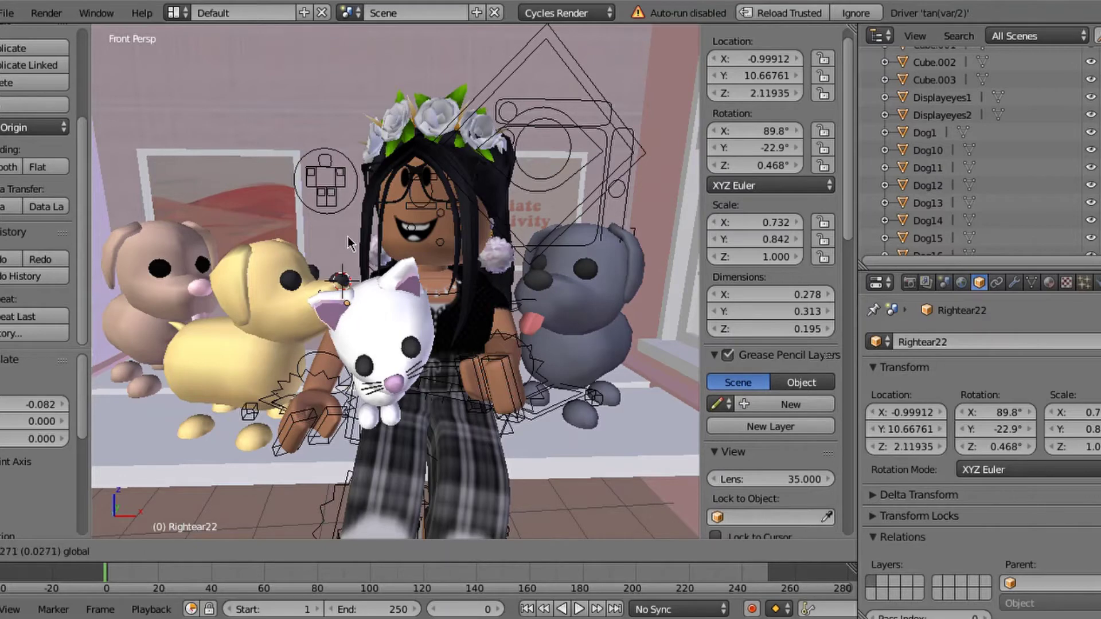
click(381, 296)
Step: Select the head, left ear and nose of the grey cat outside the room, along with its other facial parts
key(shift+f)
key(s)
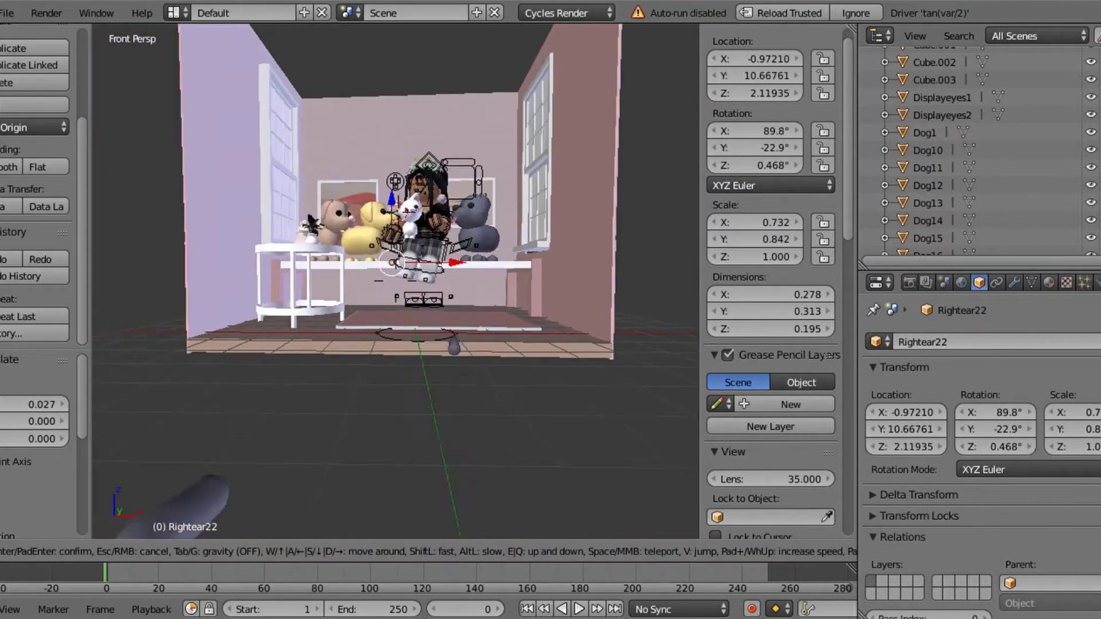
key(Return)
right_click(438, 310)
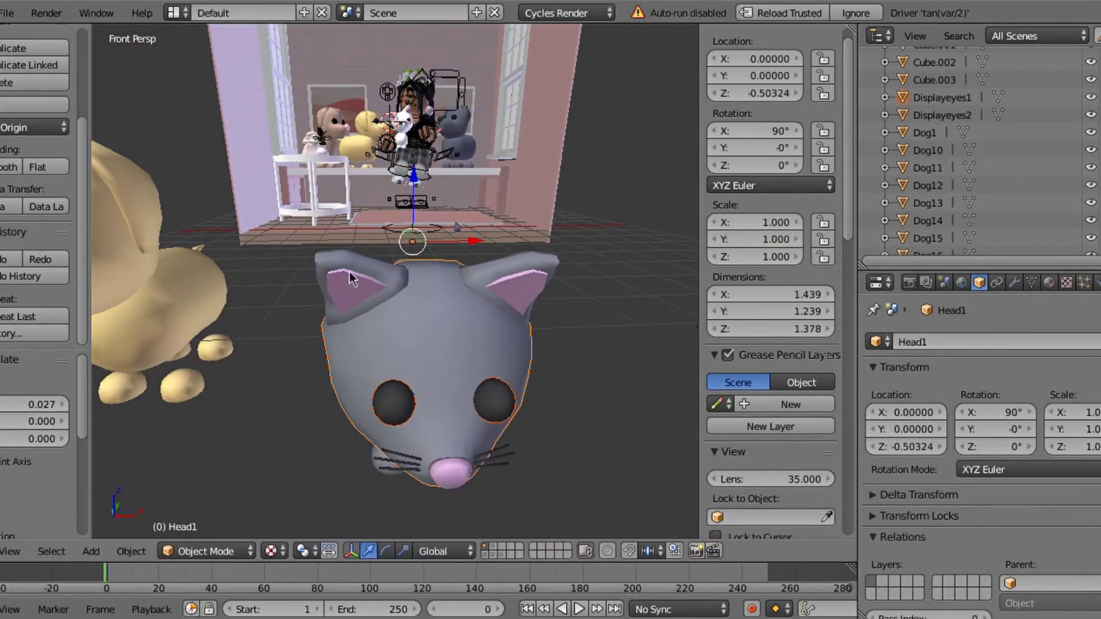
right_click(533, 292)
key(shift+f)
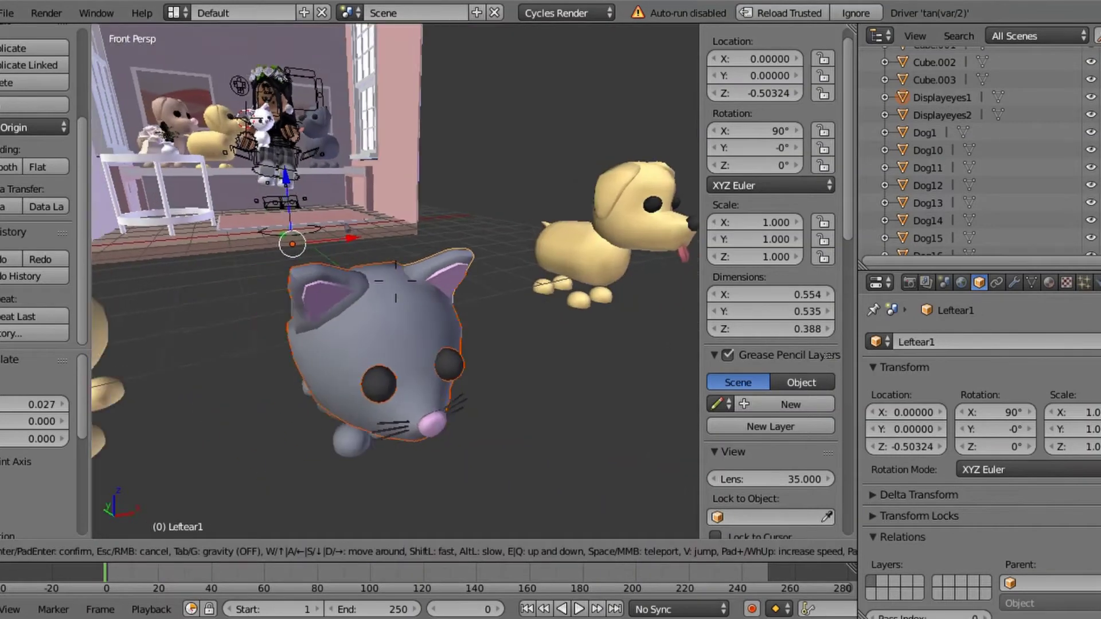
key(Return)
key(Return)
right_click(418, 357)
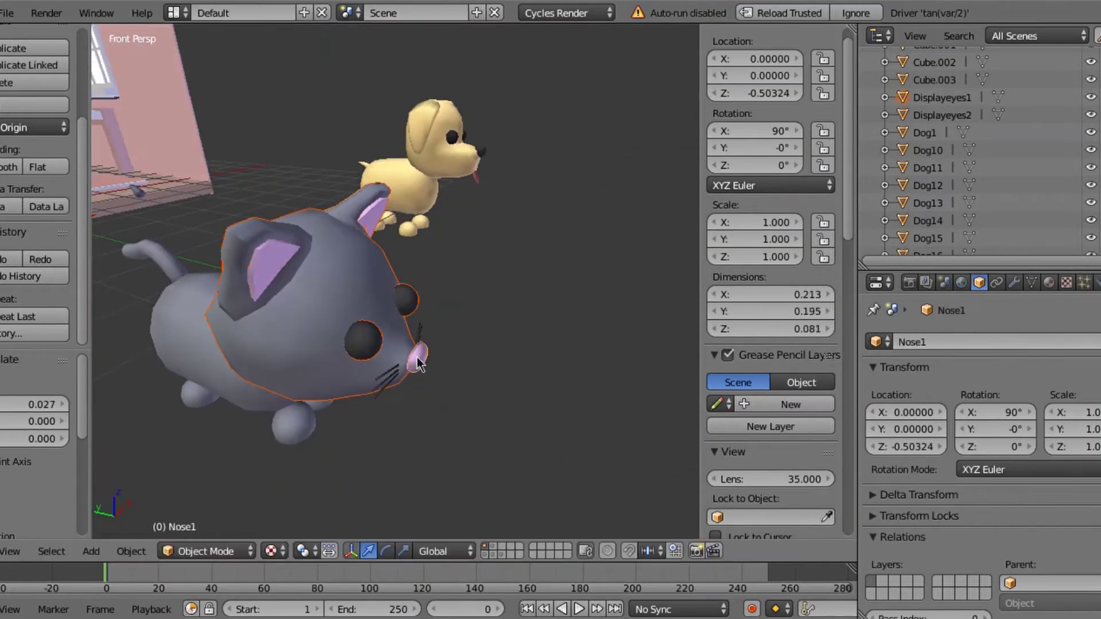
Step: Extend the selection to the grey cat's tail and left foot so the complete cat is selected
right_click(166, 295)
key(shift+f)
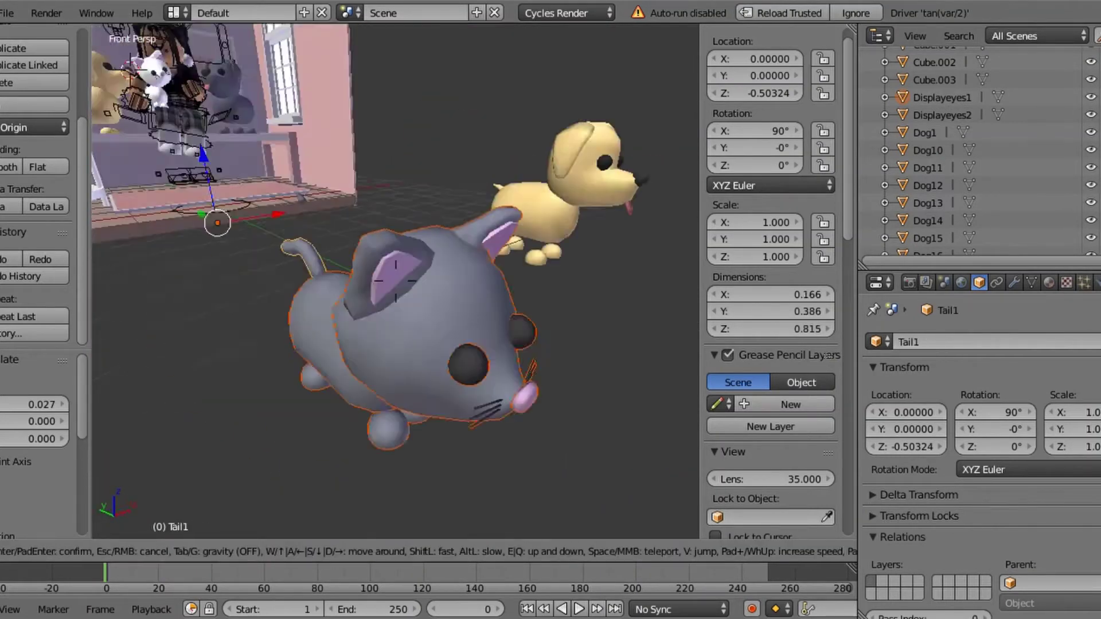
key(Return)
right_click(334, 131)
key(shift+f)
key(Return)
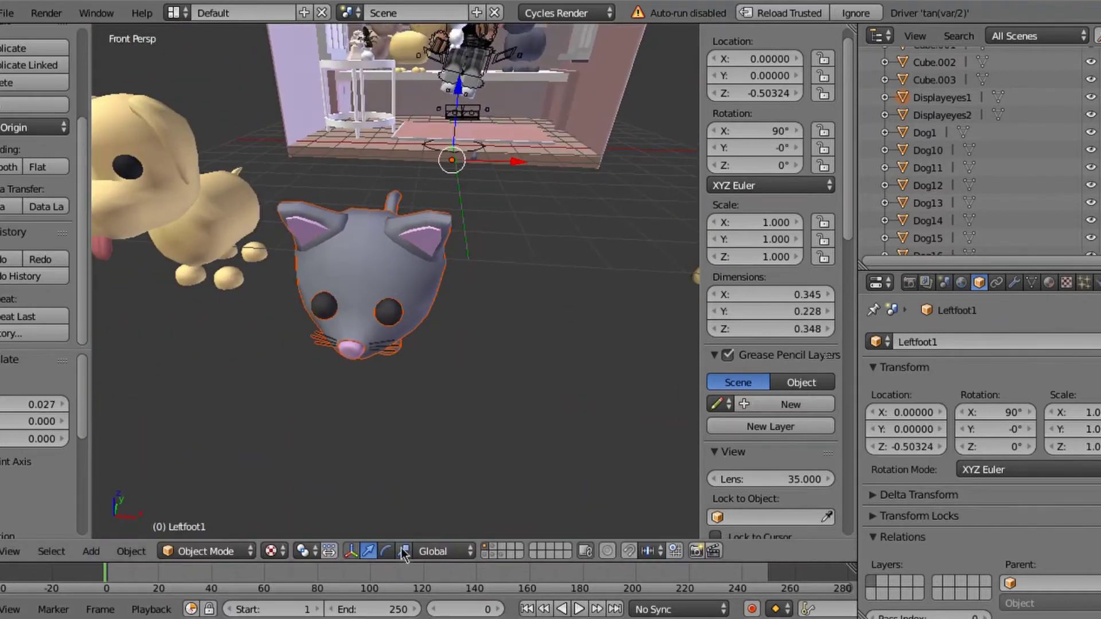
Step: Shrink the grey cat to scale X 0.626, Y 0.477, Z 0.576 and raise it to Z 1.59057
key(s)
key(y)
key(Return)
key(s)
key(x)
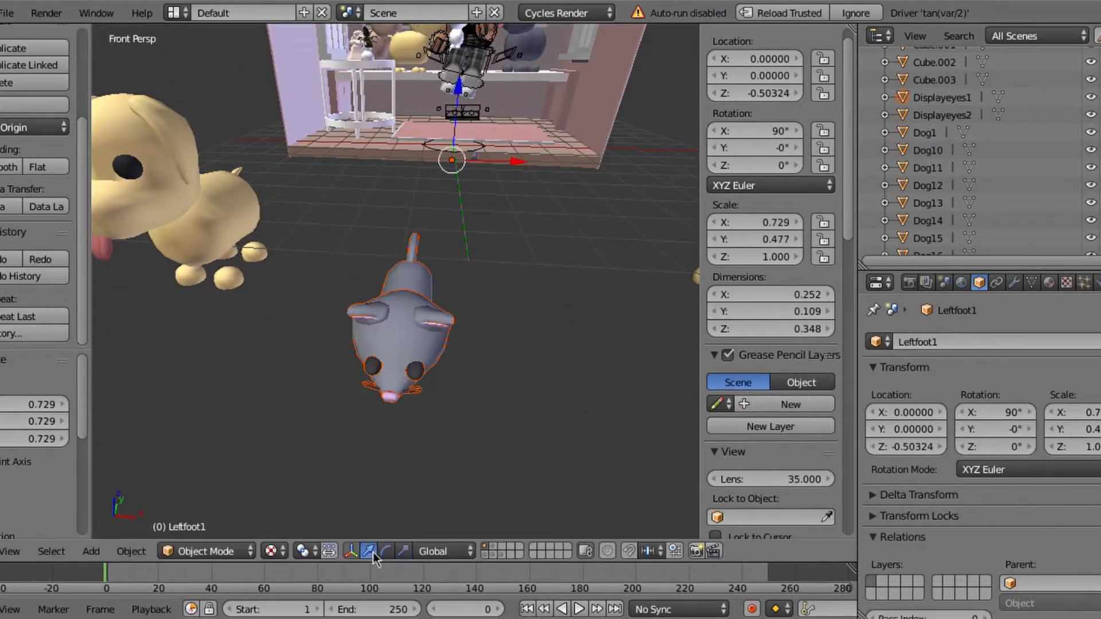
key(g)
key(z)
key(Return)
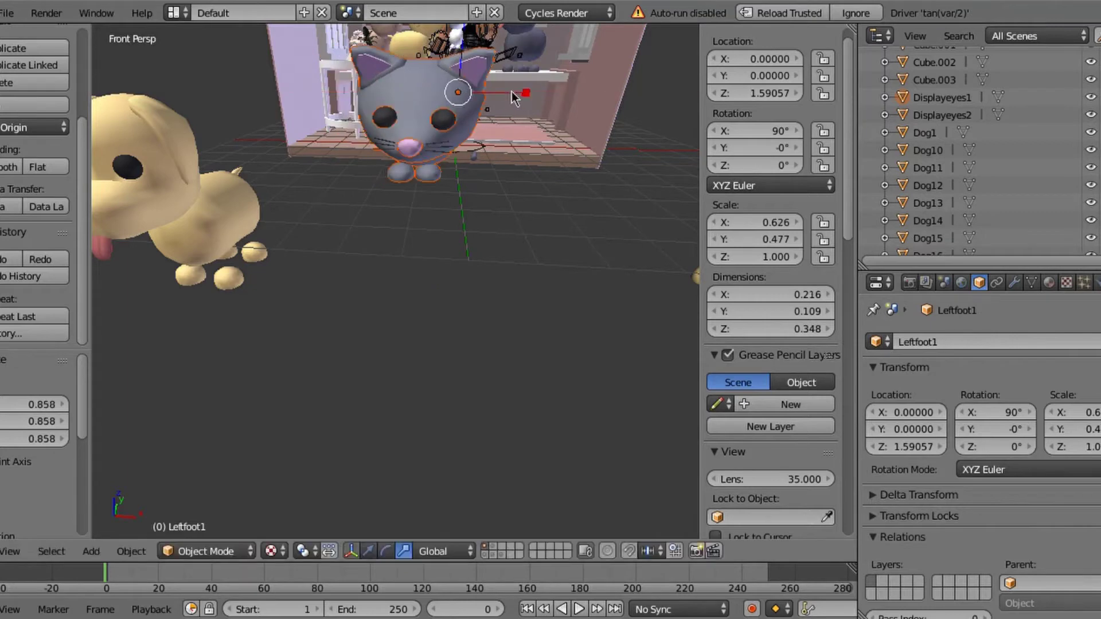
key(shift+f)
key(Return)
key(s)
key(z)
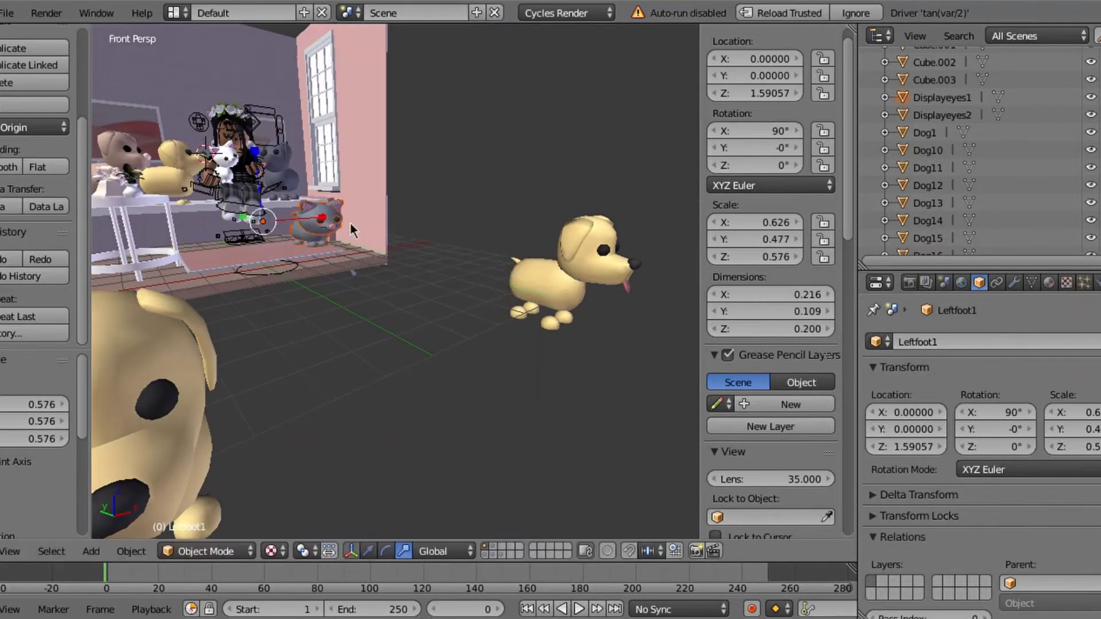
Step: Raise the grey cat to Z 2.98461 and move it into the room in front of the avatar
key(shift+f)
key(Return)
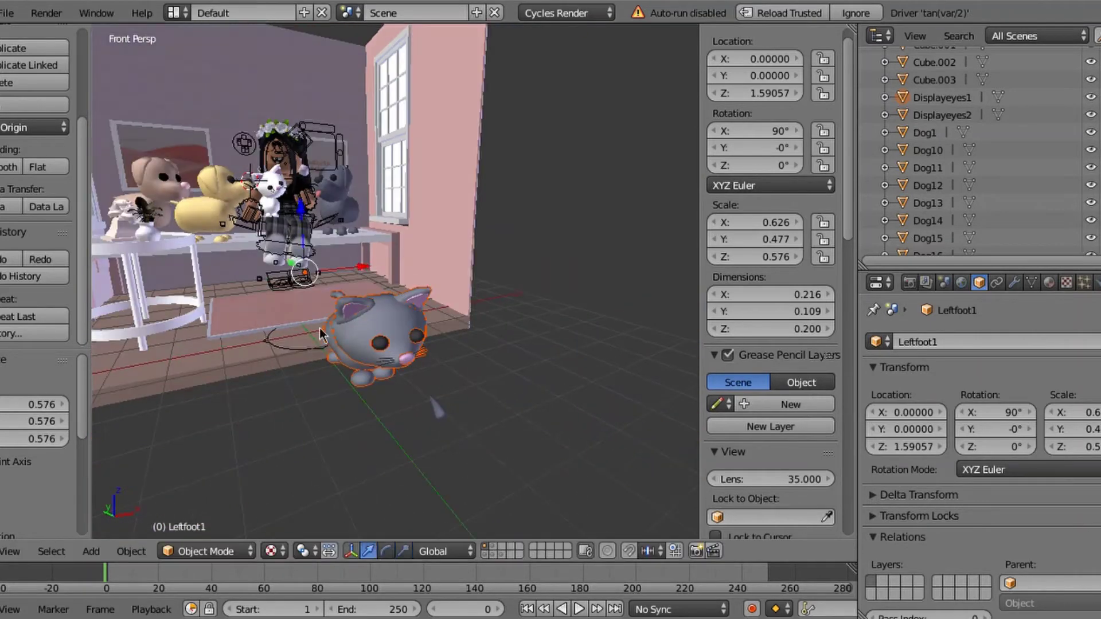
key(g)
key(z)
key(Return)
key(shift+f)
key(Return)
key(g)
key(y)
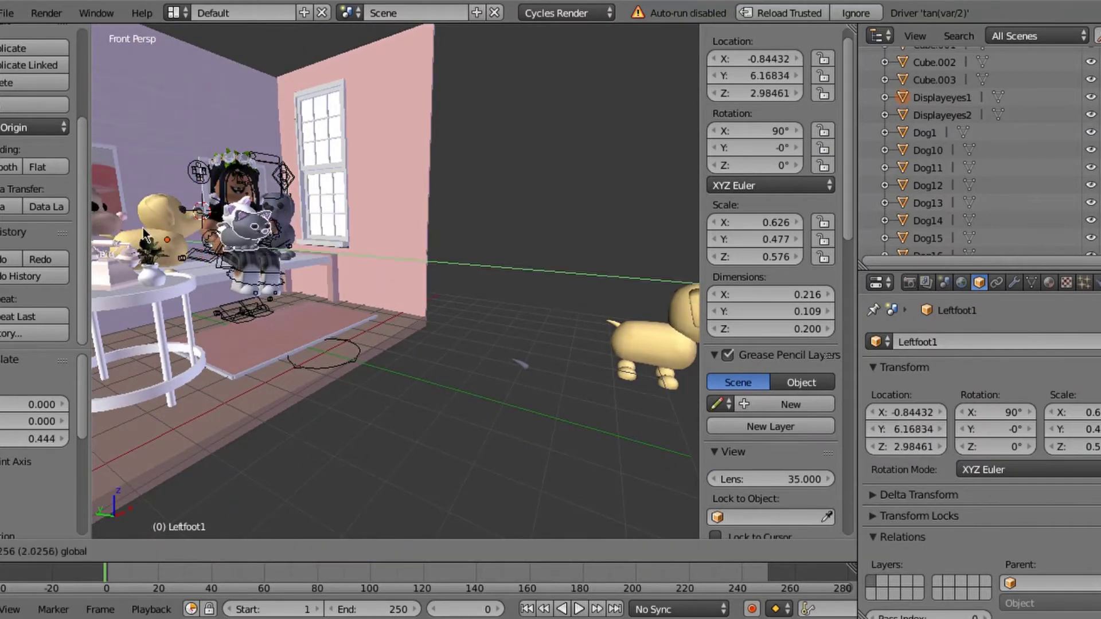
key(Return)
Step: Place the grey cat on the avatar's lap beside the white cat, at X 1.40081, Y 8.36299, Z 2.72195
key(g)
key(y)
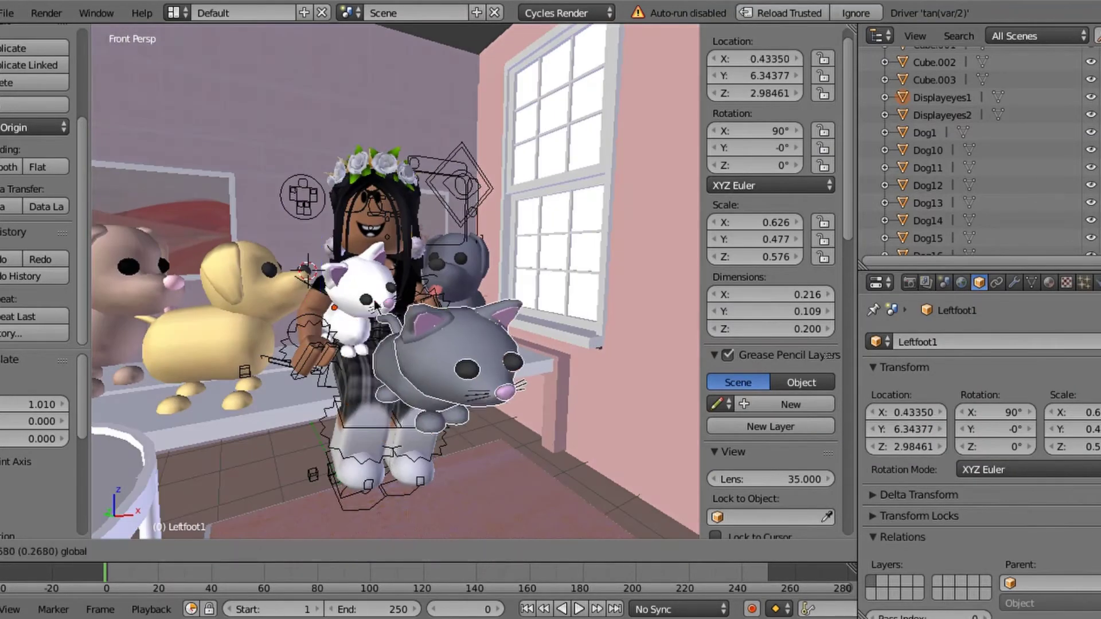
key(Return)
key(g)
key(x)
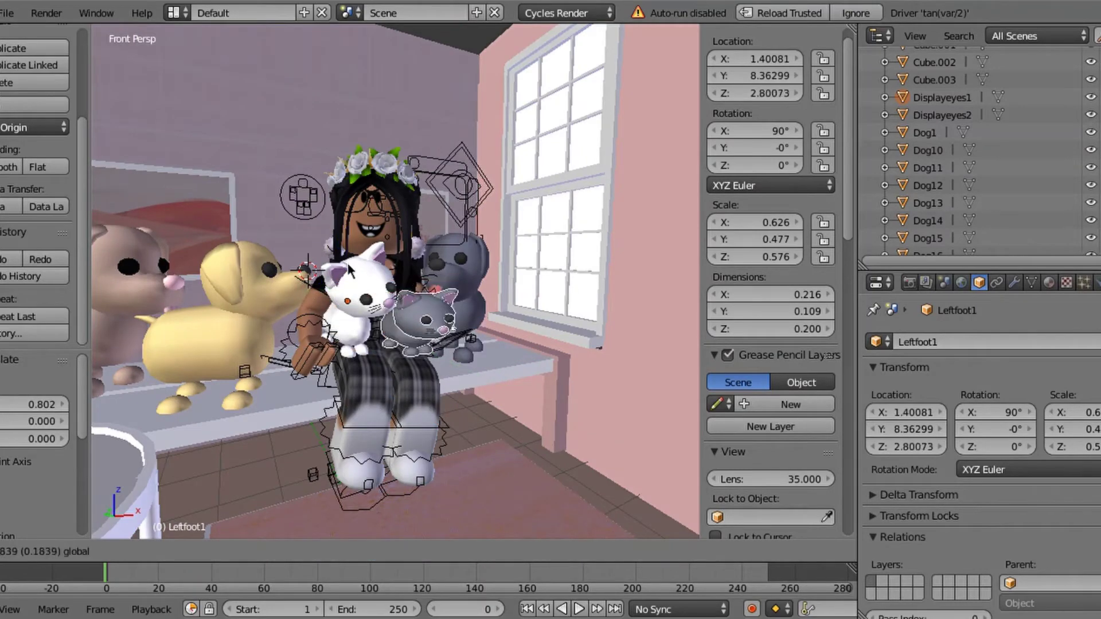
key(Return)
key(shift+f)
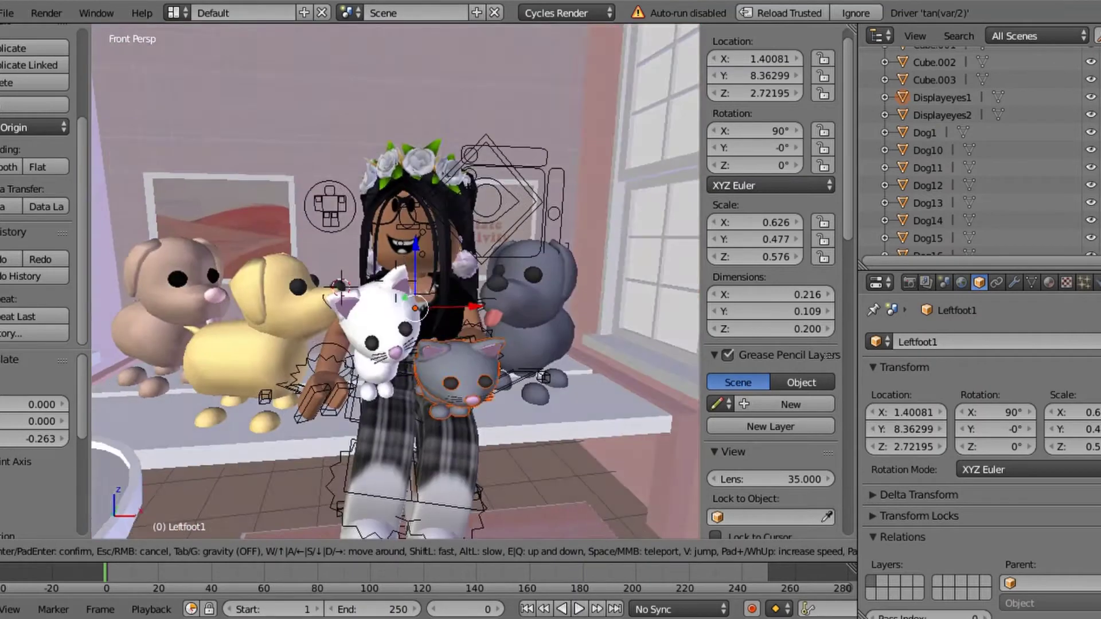
key(s)
click(437, 503)
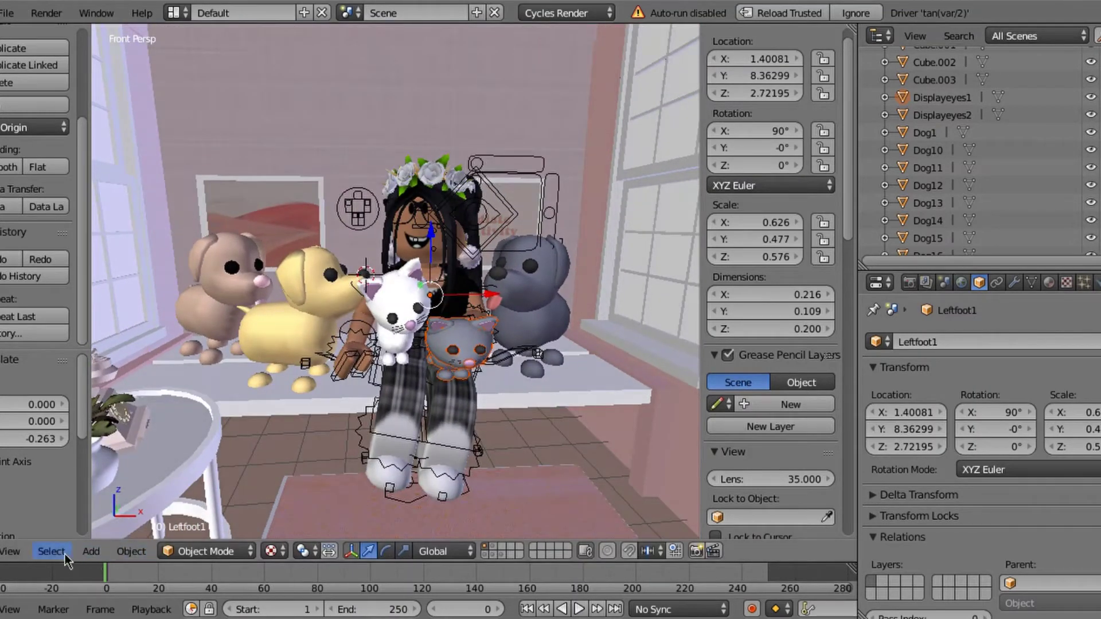
click(90, 551)
click(235, 387)
key(Delete)
Step: Add a Sun lamp and move it near the window to X 3.66546, Y 4.00703, Z 3.39345
click(90, 551)
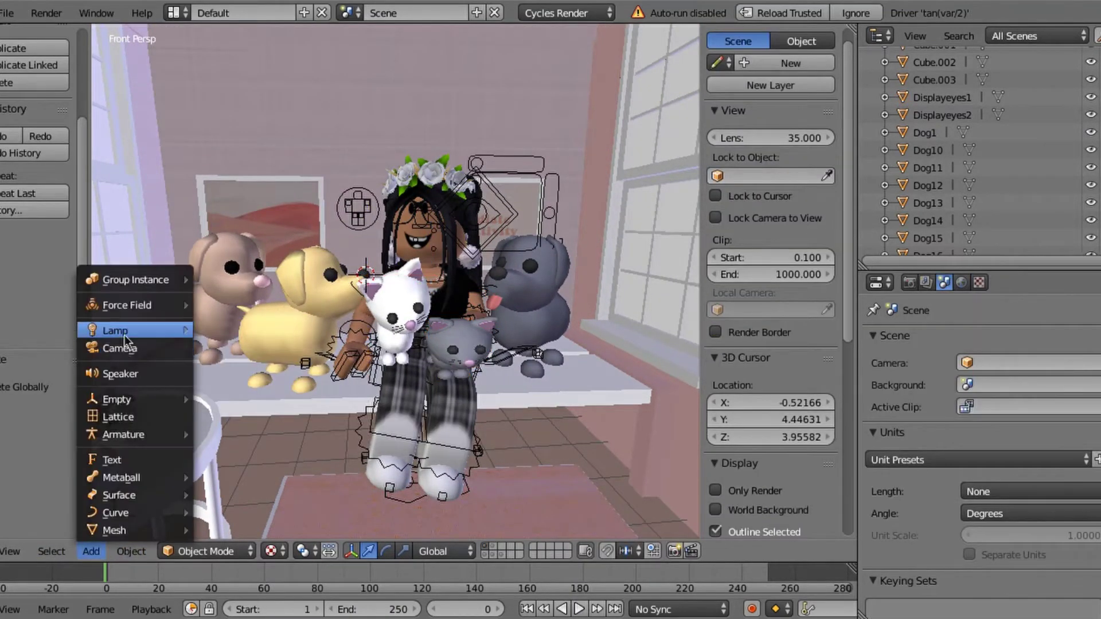
mouse_move(125, 333)
click(217, 348)
drag(412, 274, 455, 274)
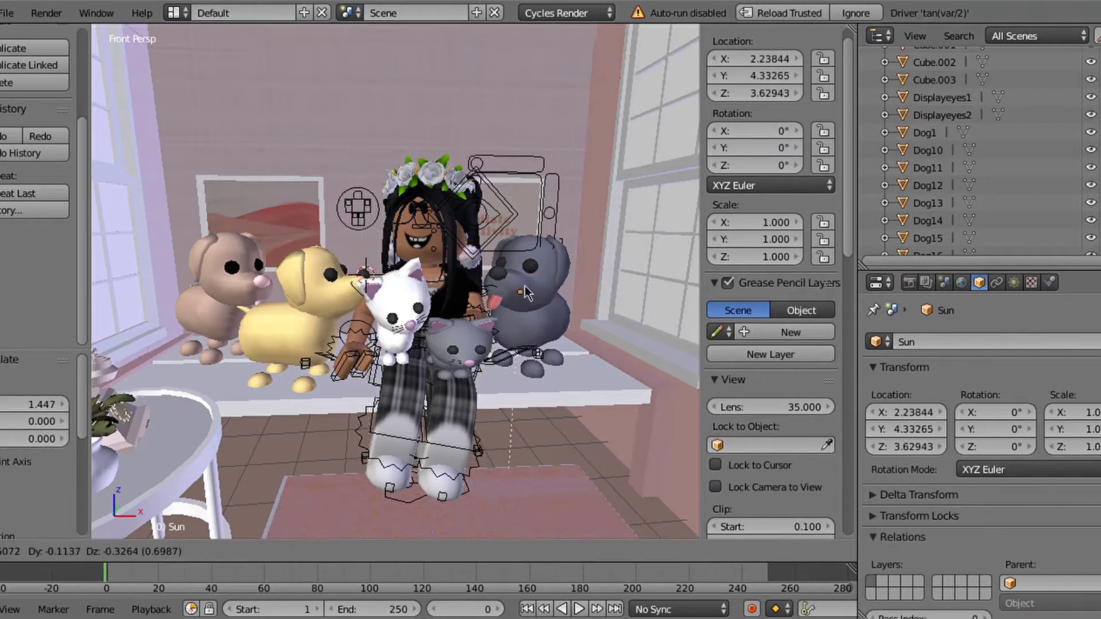
key(Escape)
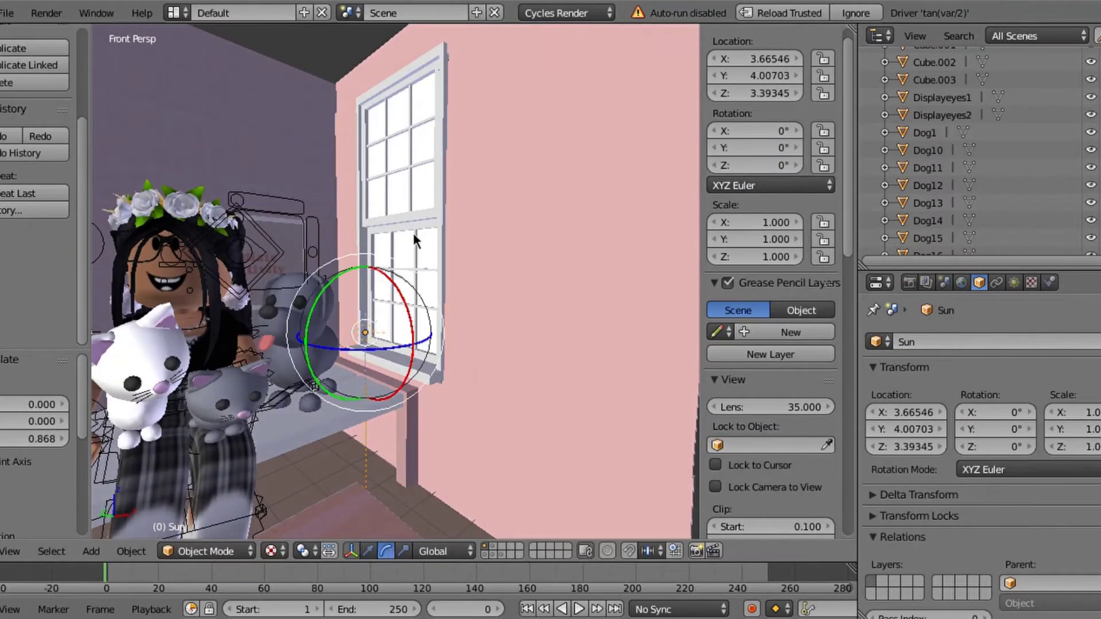
Step: Rotate the Sun lamp to 88.9° about X and move it outside the open front to X -0.77669, Y -1.89675, Z 4.16145
click(588, 356)
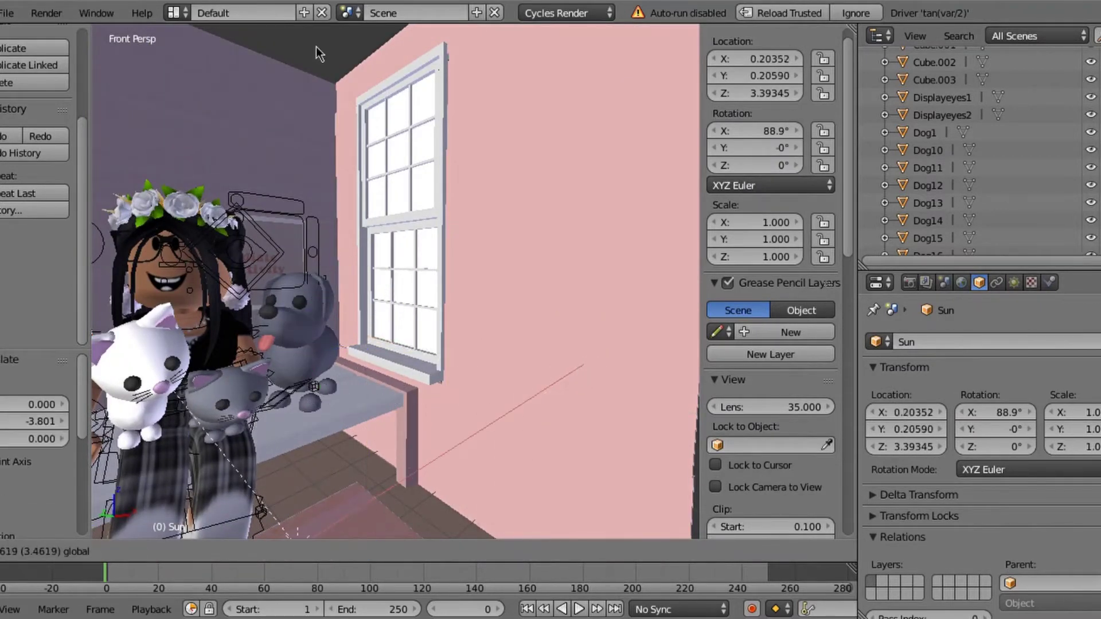
key(shift+f)
key(Return)
key(g)
key(y)
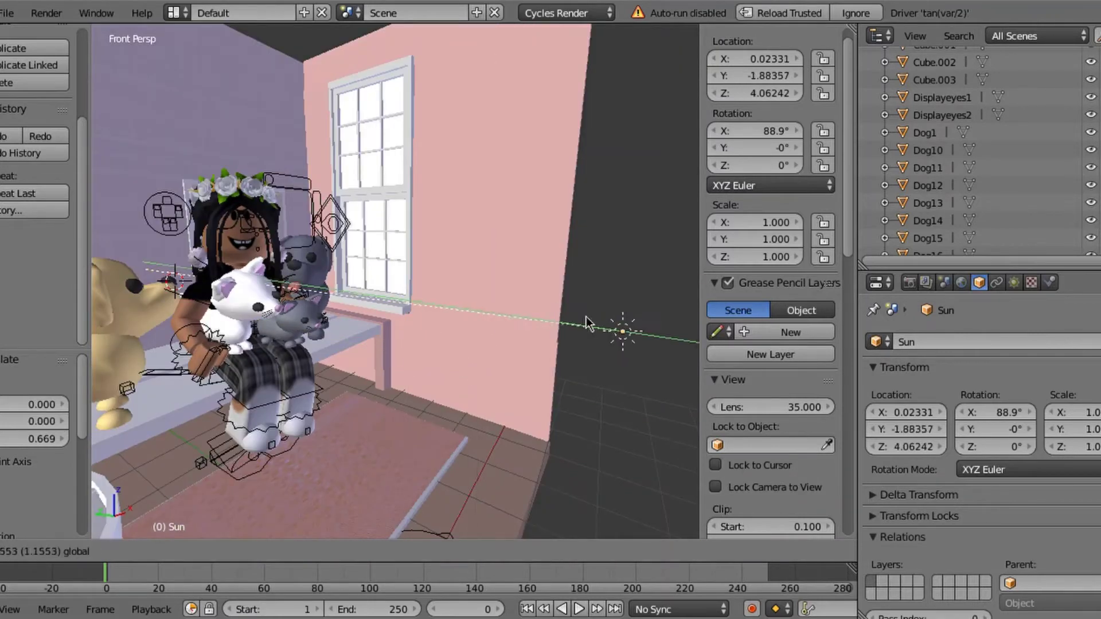
click(629, 344)
key(shift+f)
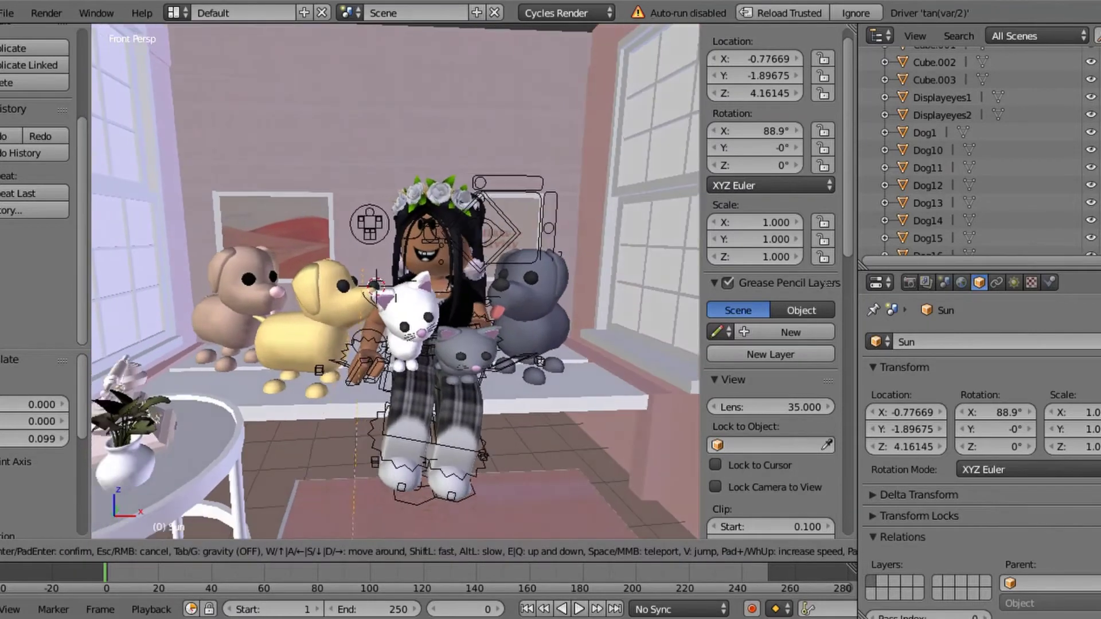
key(Return)
Step: Give the Sun lamp a pale yellow emission colour, switch to Rendered shading and set its strength to 3.000
click(1013, 282)
click(1010, 420)
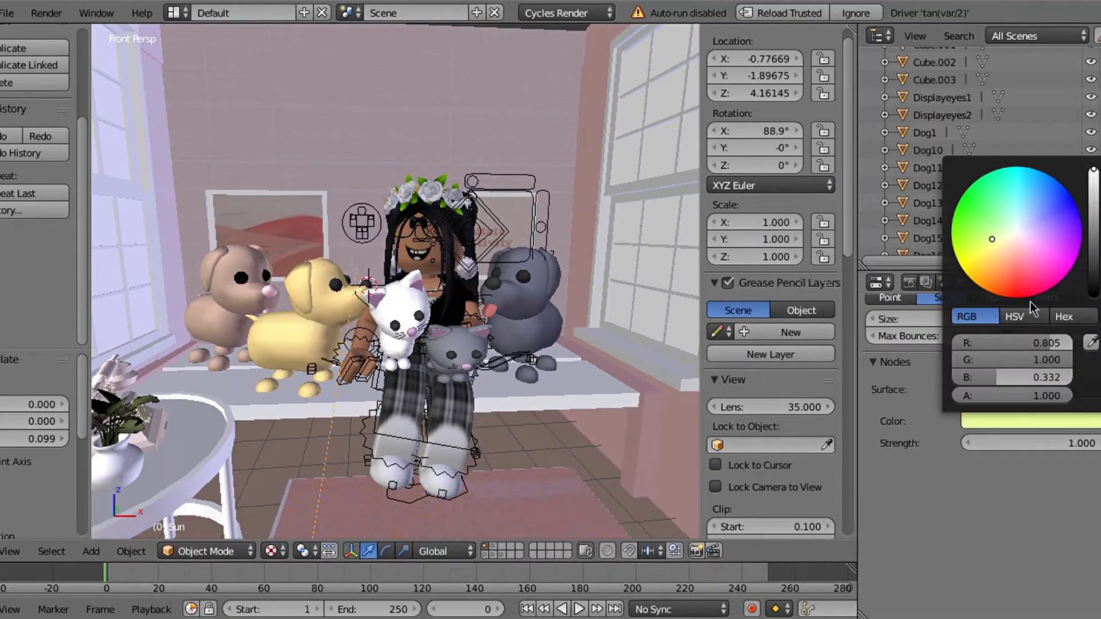
click(271, 551)
click(309, 435)
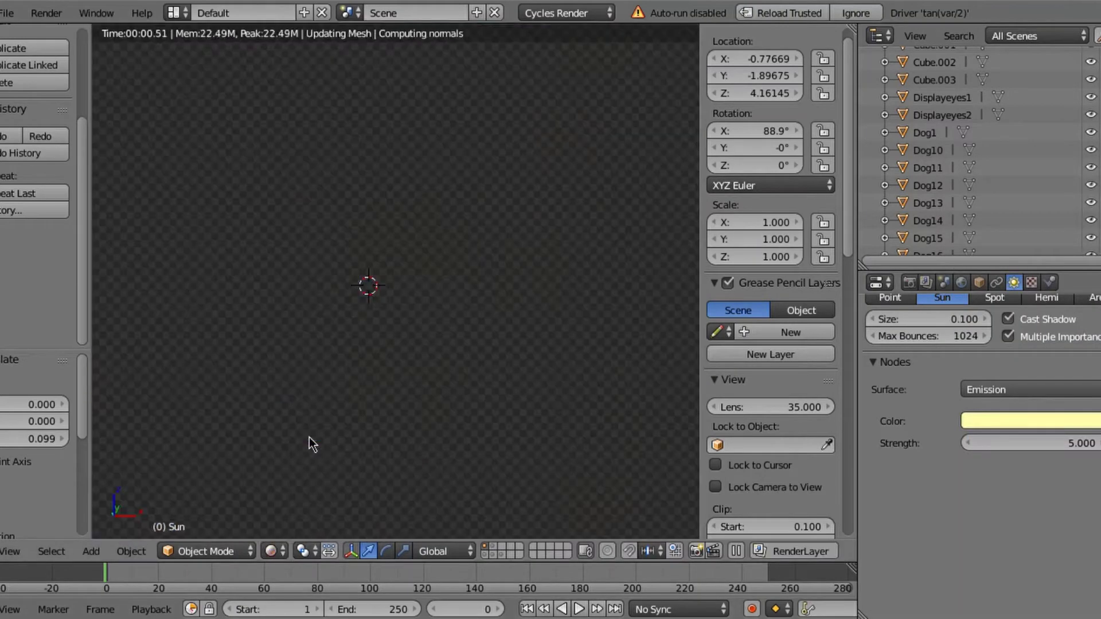
text(3)
key(Return)
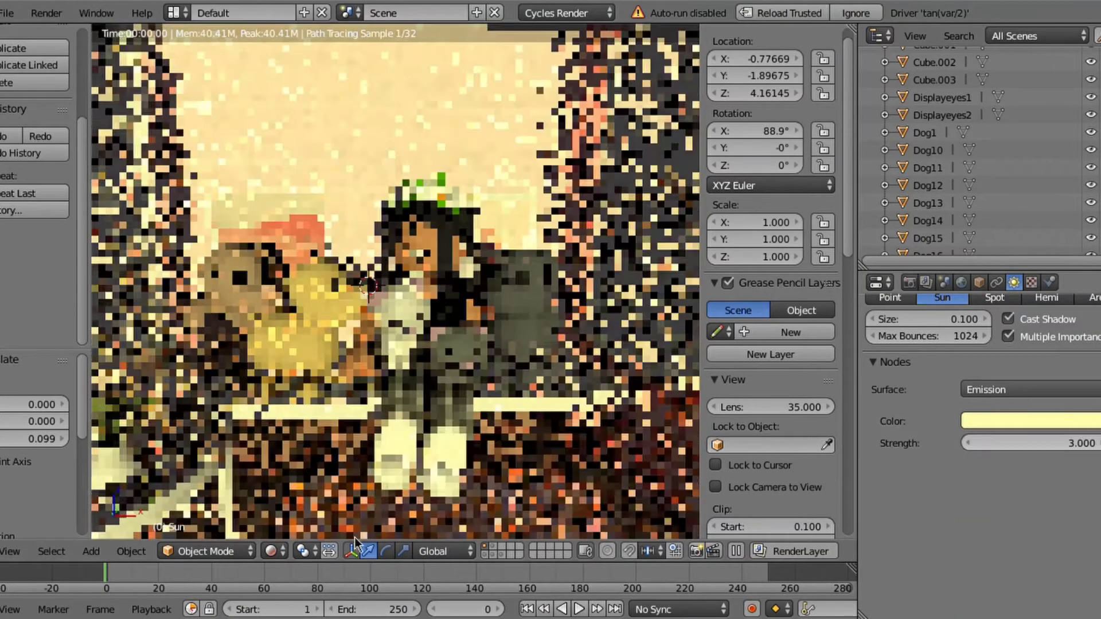
Step: Shift the Sun lamp's colour to a warmer yellow and return the viewport to Material shading
click(1017, 418)
click(997, 249)
click(283, 551)
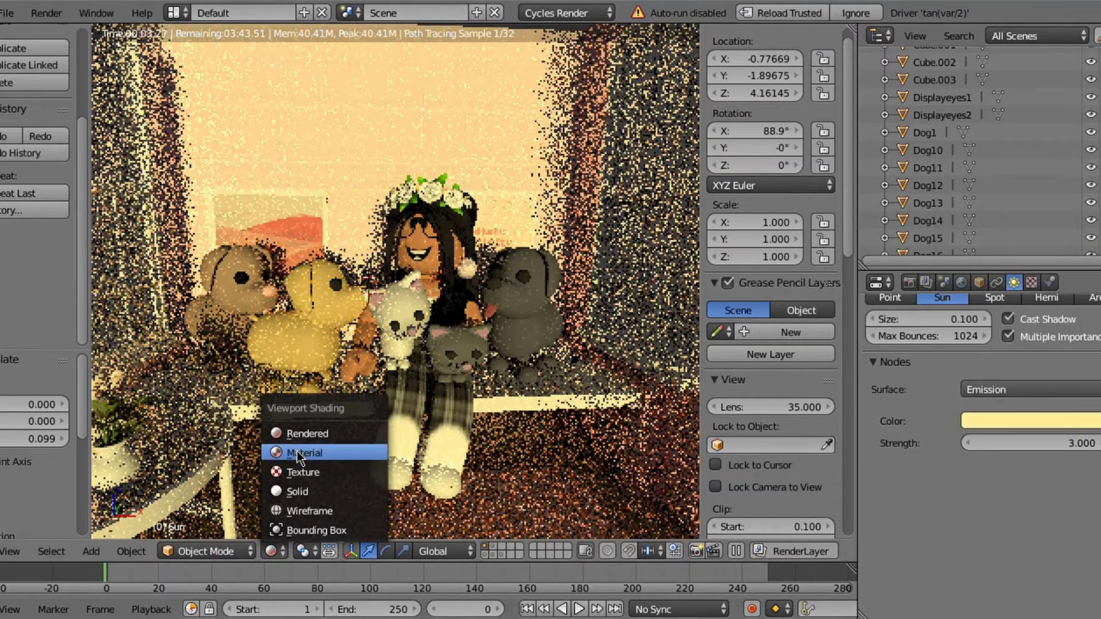
click(304, 452)
key(shift+f)
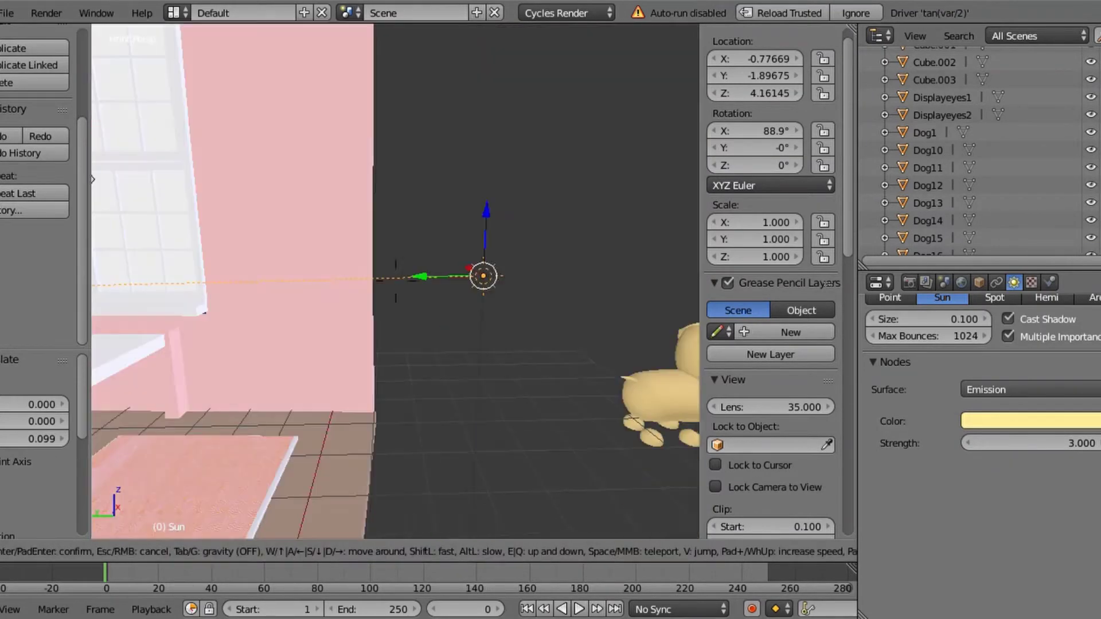
Step: Rotate the Sun lamp to X 71°, Y 7.56°, Z 20° and raise it to Z 4.93860
key(r)
key(z)
click(405, 239)
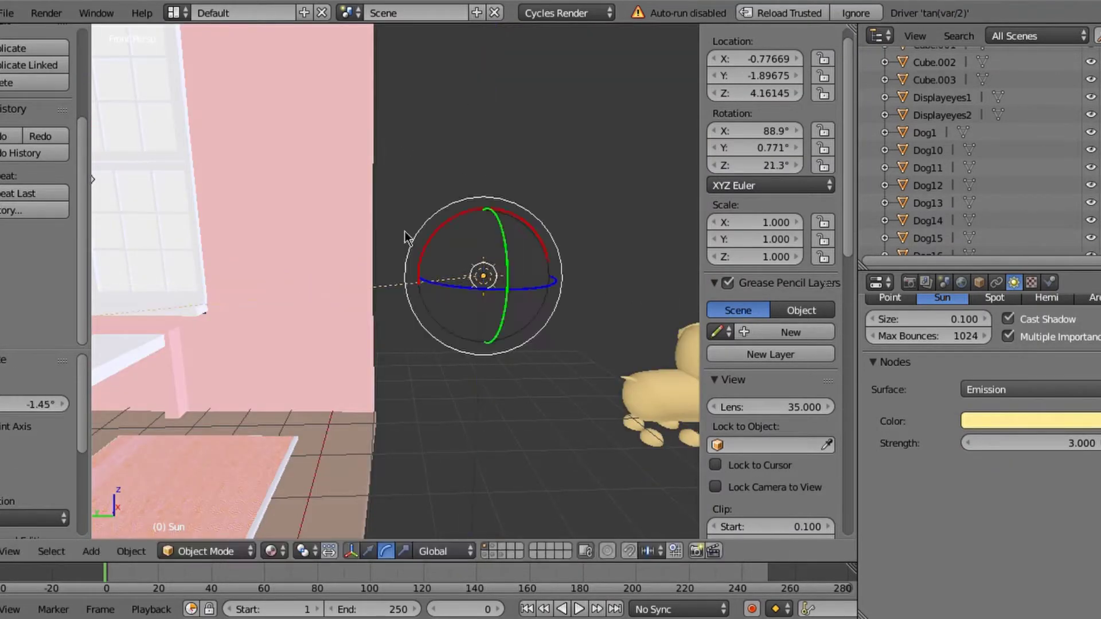
key(r)
key(x)
click(332, 265)
drag(491, 241, 490, 107)
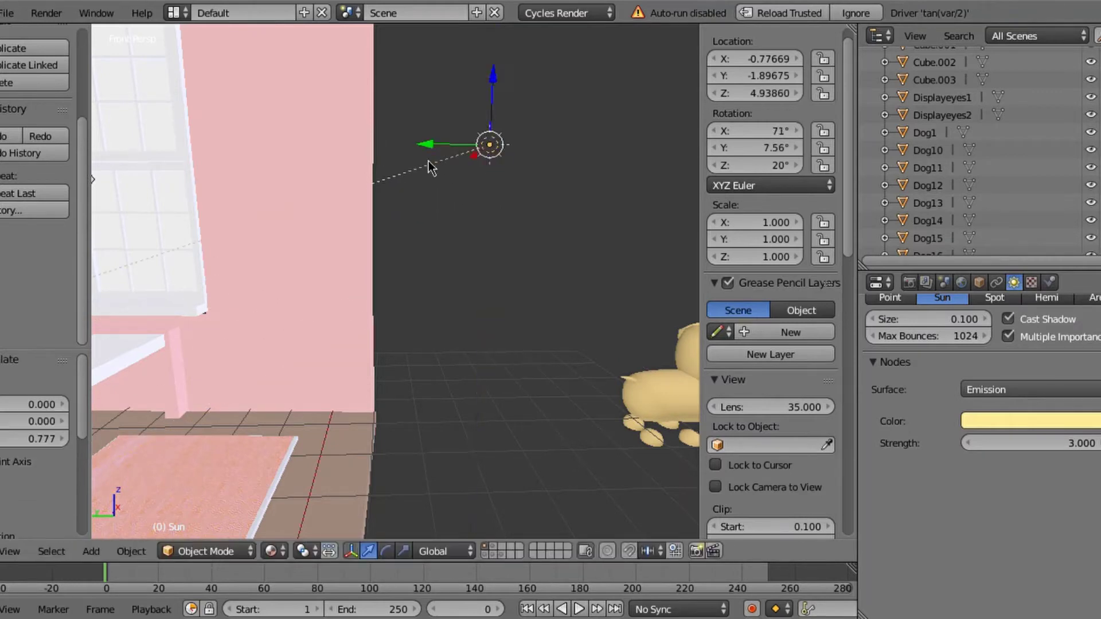
Step: Preview the lighting in Rendered shading, return to Material shading and move the Sun lamp along X to -0.03559
key(shift+z)
key(shift+f)
key(Return)
click(271, 552)
click(321, 433)
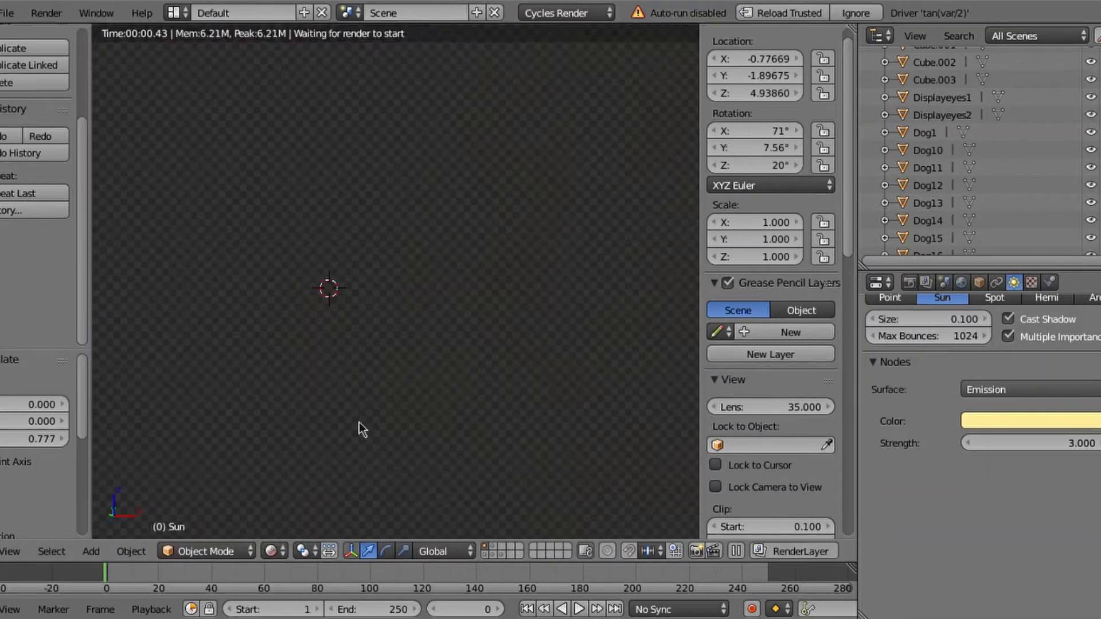
click(297, 452)
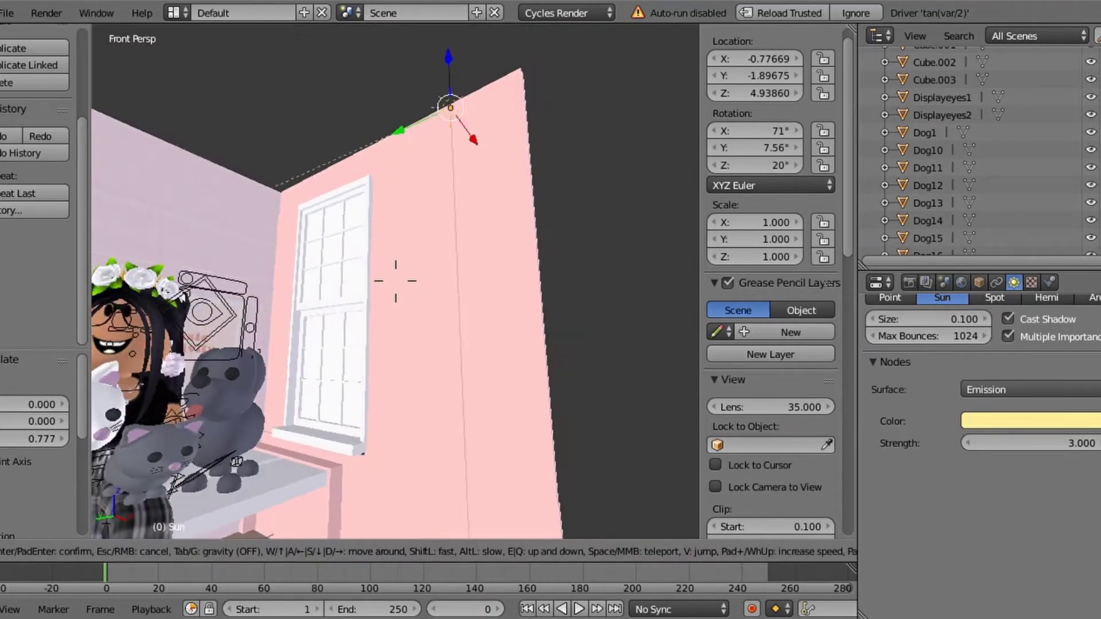
key(shift+f)
key(Return)
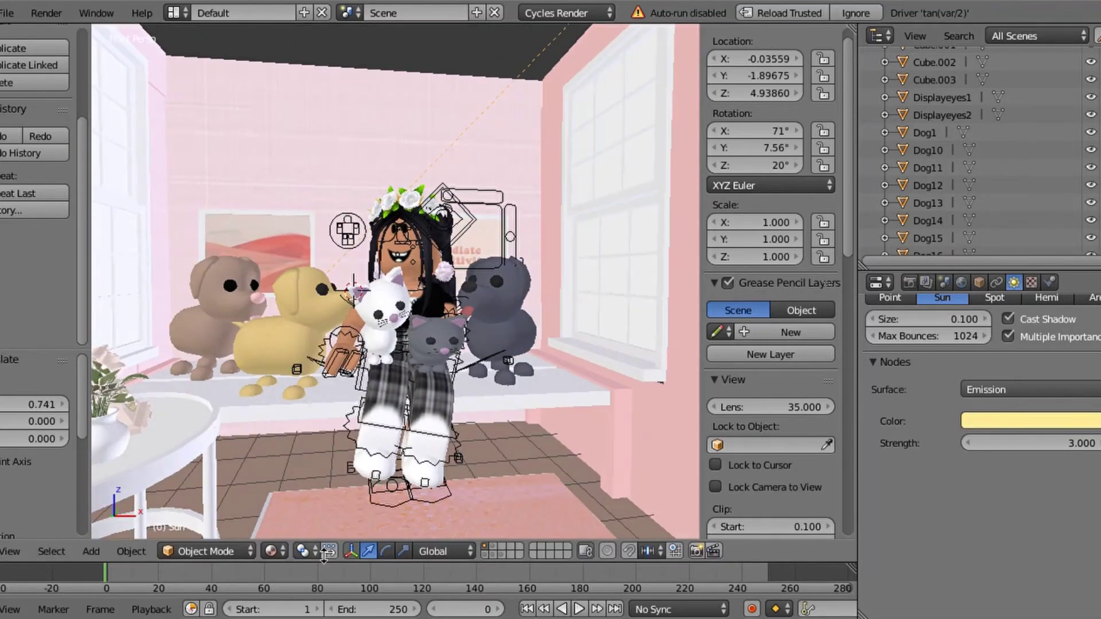
Step: Check the render preview again and rotate the Sun lamp about the Z axis to -7.05°
click(270, 551)
click(297, 433)
click(270, 551)
click(301, 453)
key(shift+f)
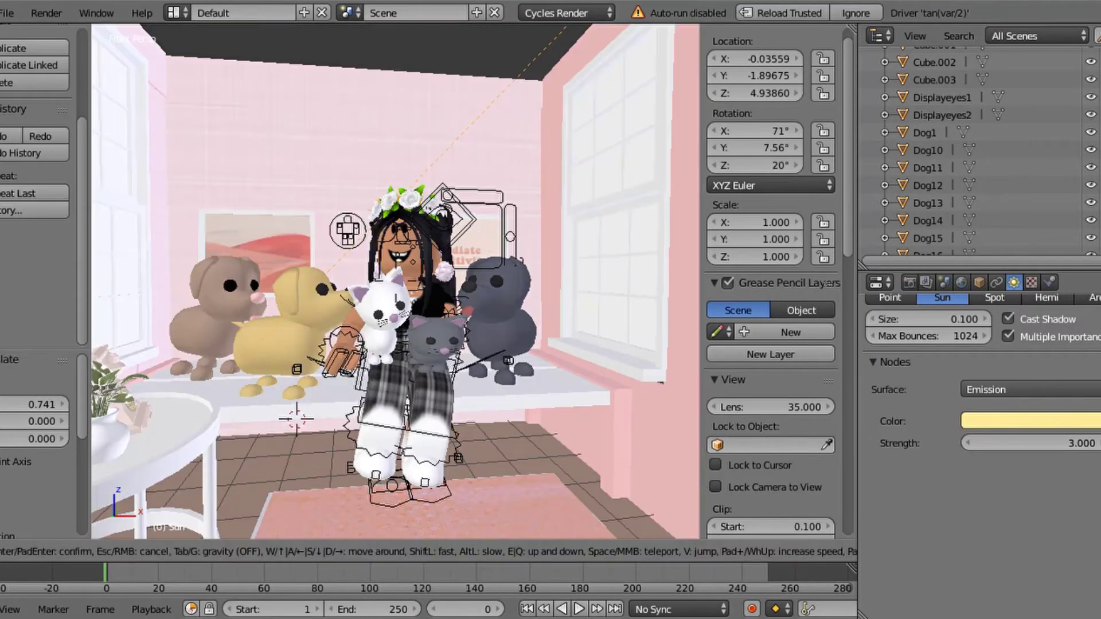
key(r)
key(z)
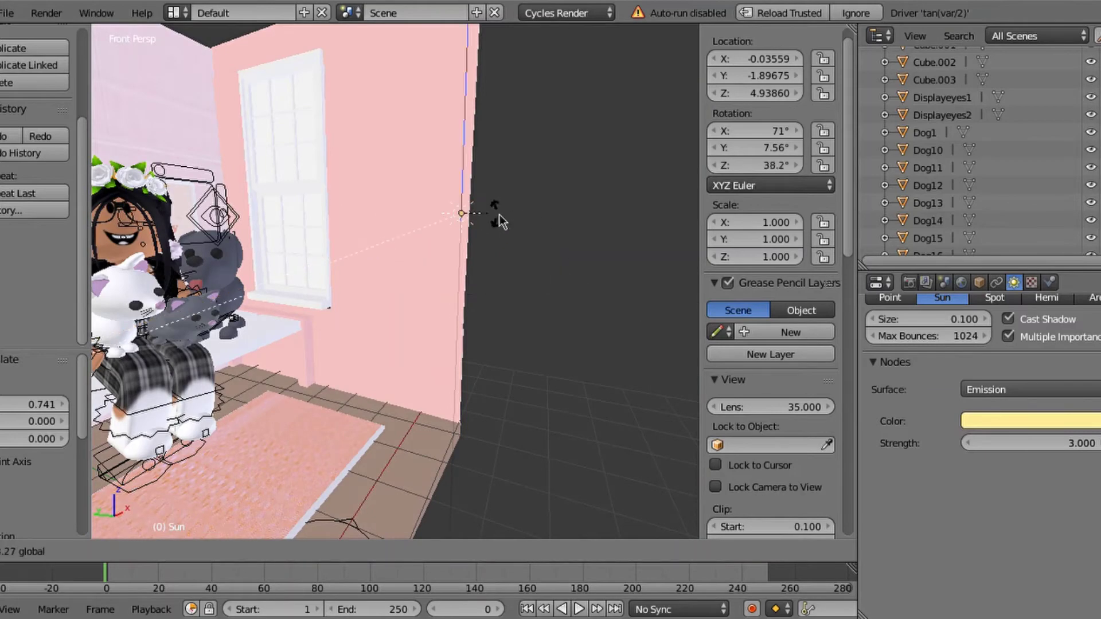
click(479, 231)
key(shift+f)
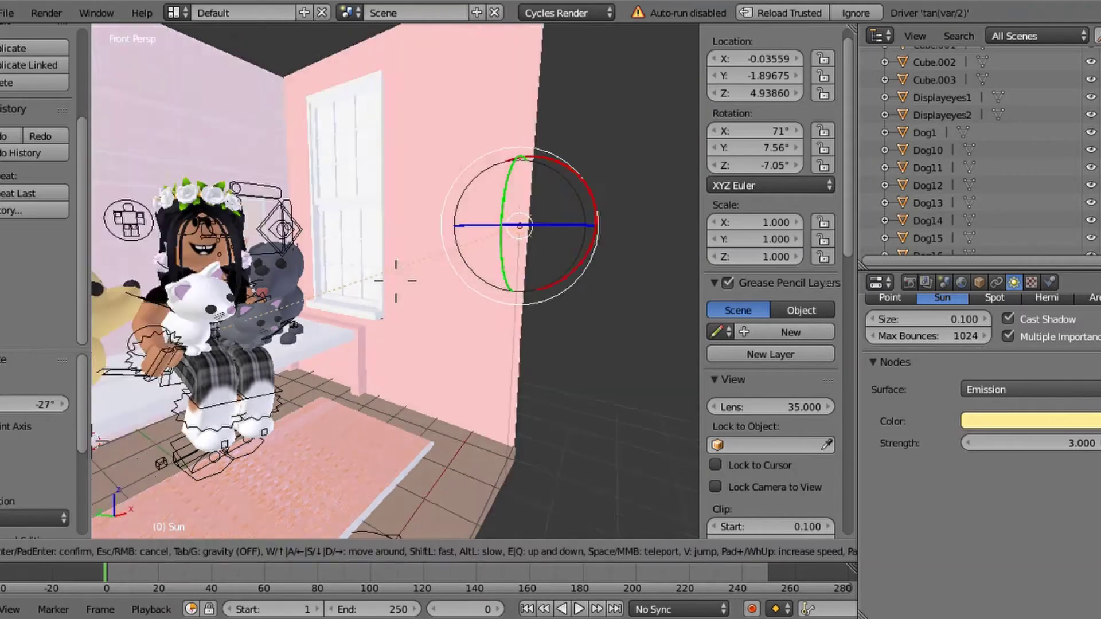
key(Return)
Step: Preview the scene with the rotated Sun in Rendered shading and switch the viewport back to Material shading
click(270, 551)
click(297, 433)
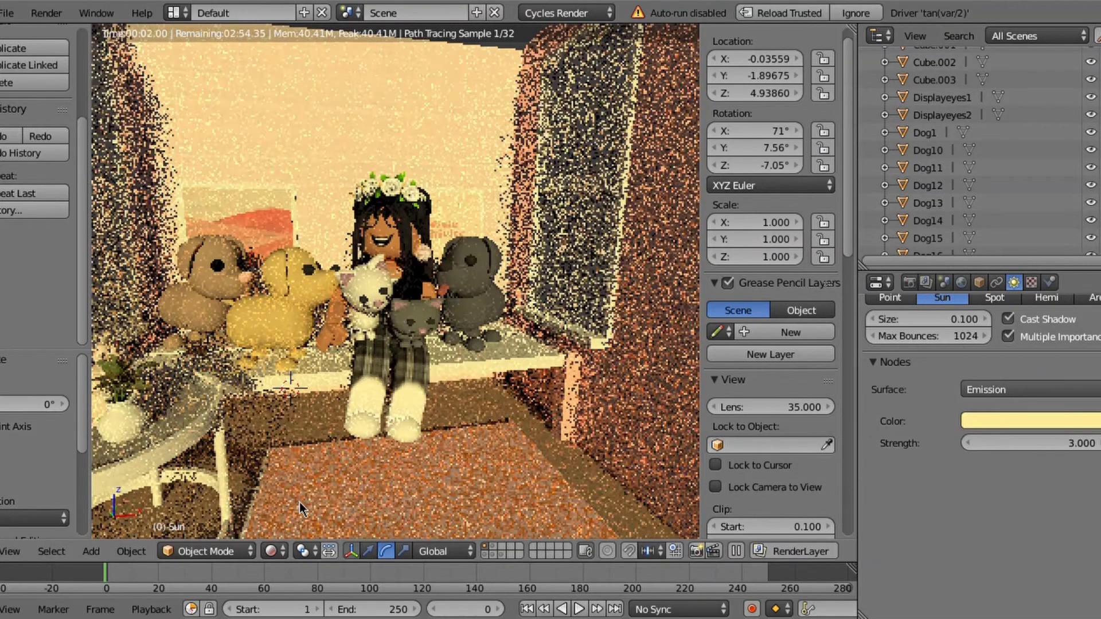
click(1042, 450)
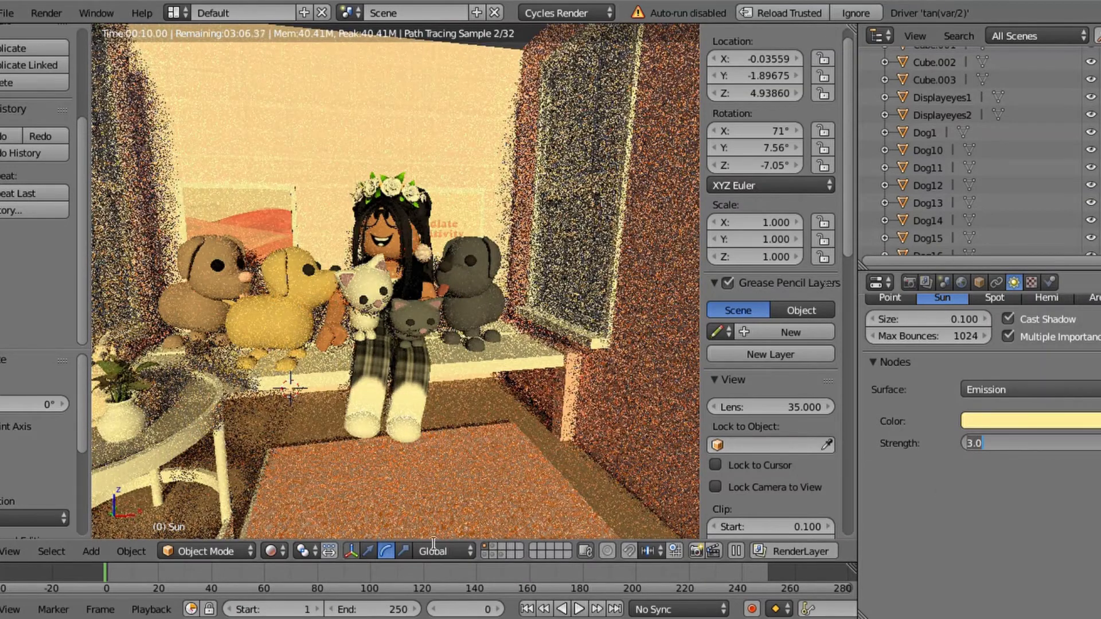
key(Return)
click(270, 551)
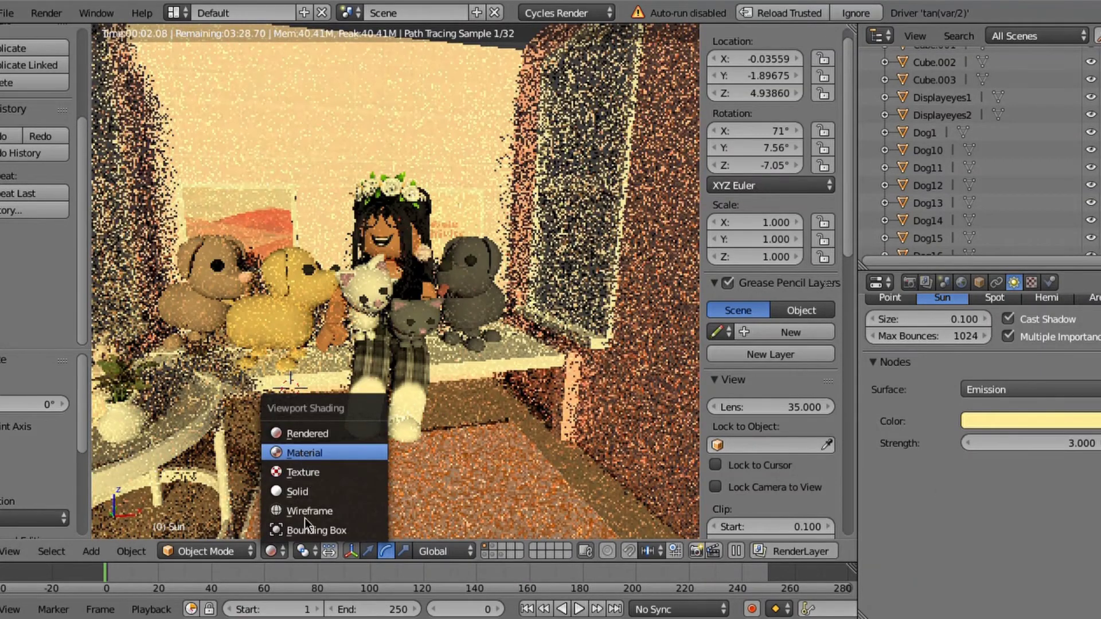
click(303, 453)
Step: Add a camera and fly it back to frame the bench at X -0.39510, Y -5.16184, Z 4.87933
click(92, 551)
click(115, 396)
click(10, 551)
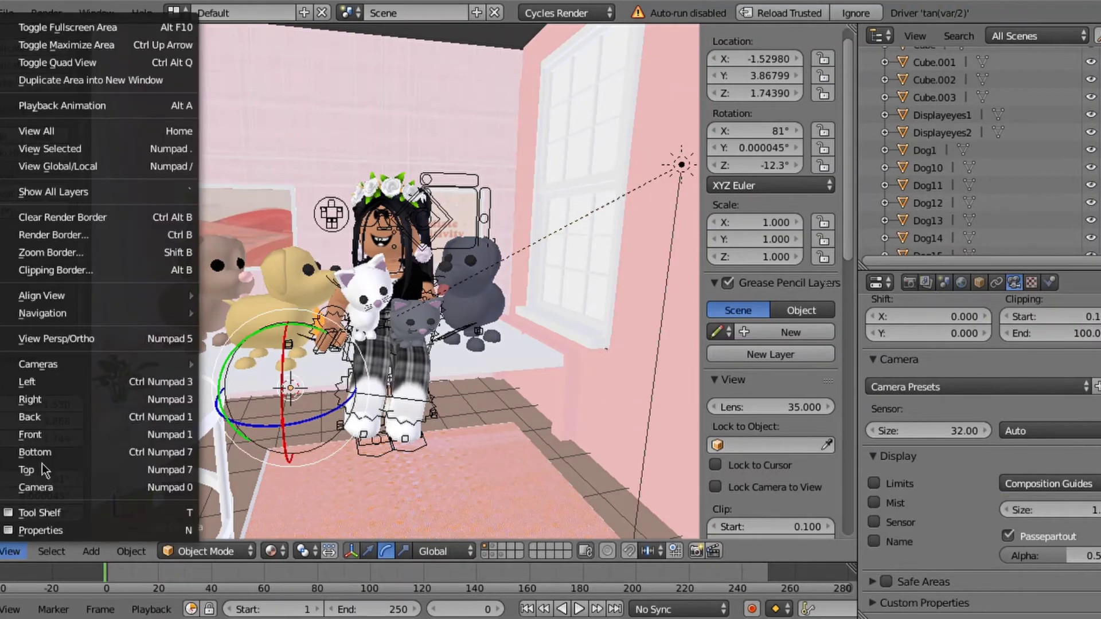
click(34, 488)
key(shift+f)
key(s)
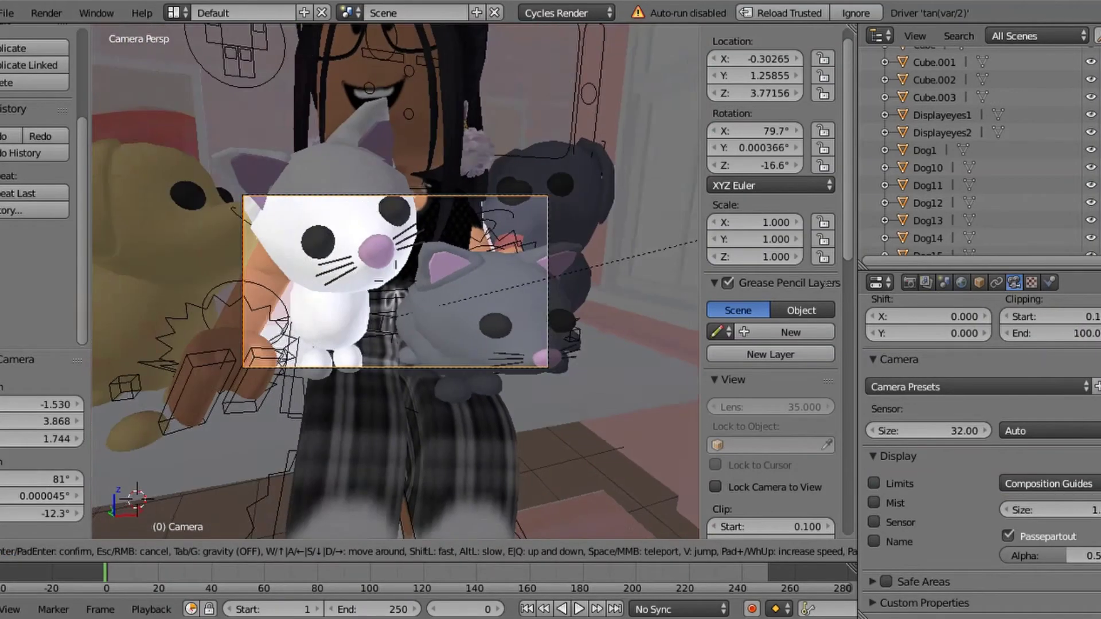
key(s)
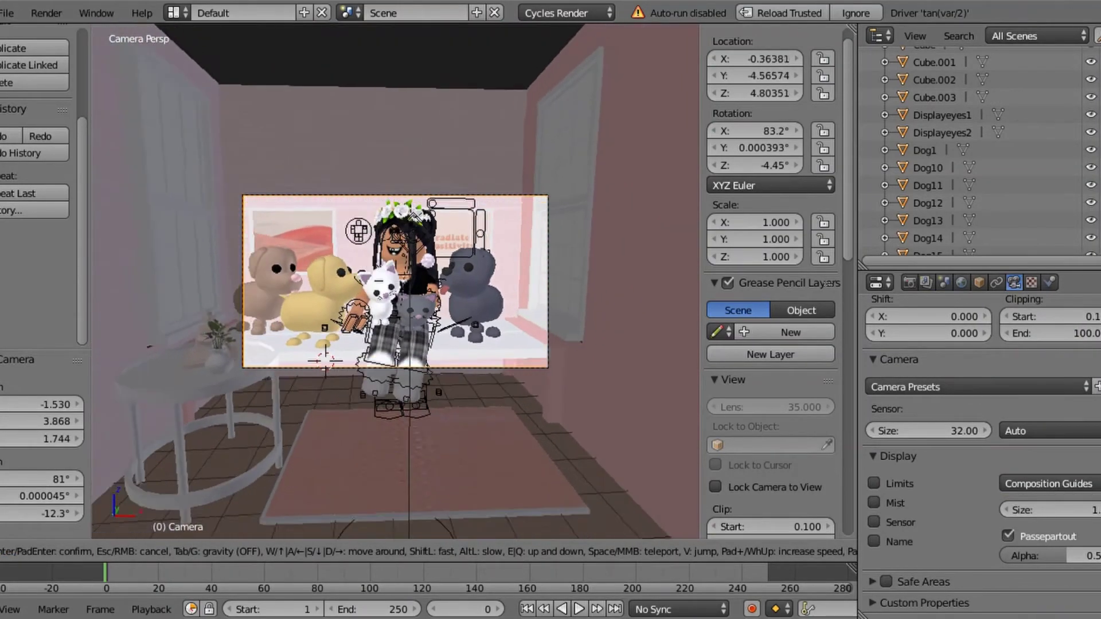
key(Return)
key(KP_0)
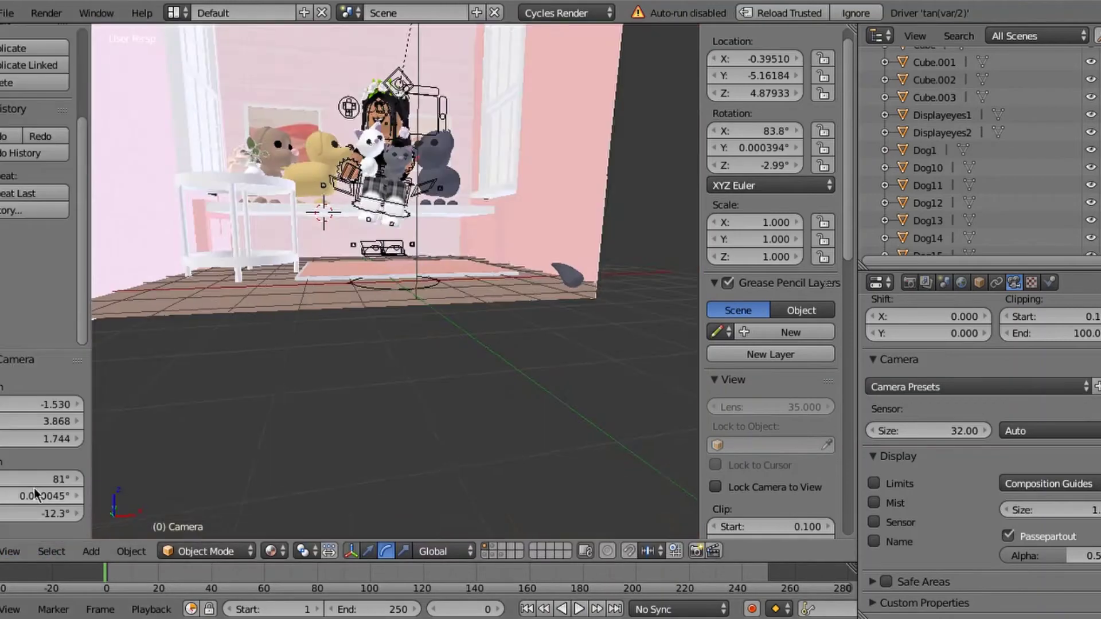
Step: Move in on the avatar's head and select its hair, flower crown and other head accessories
key(shift+f)
key(w)
click(411, 213)
right_click(411, 212)
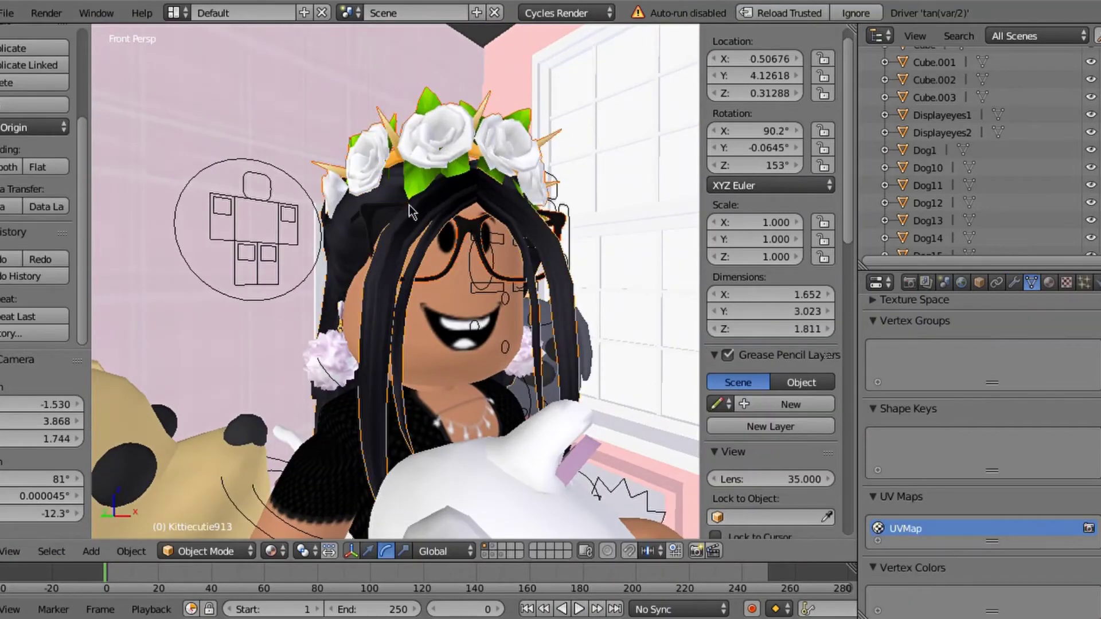
key(shift+f)
key(s)
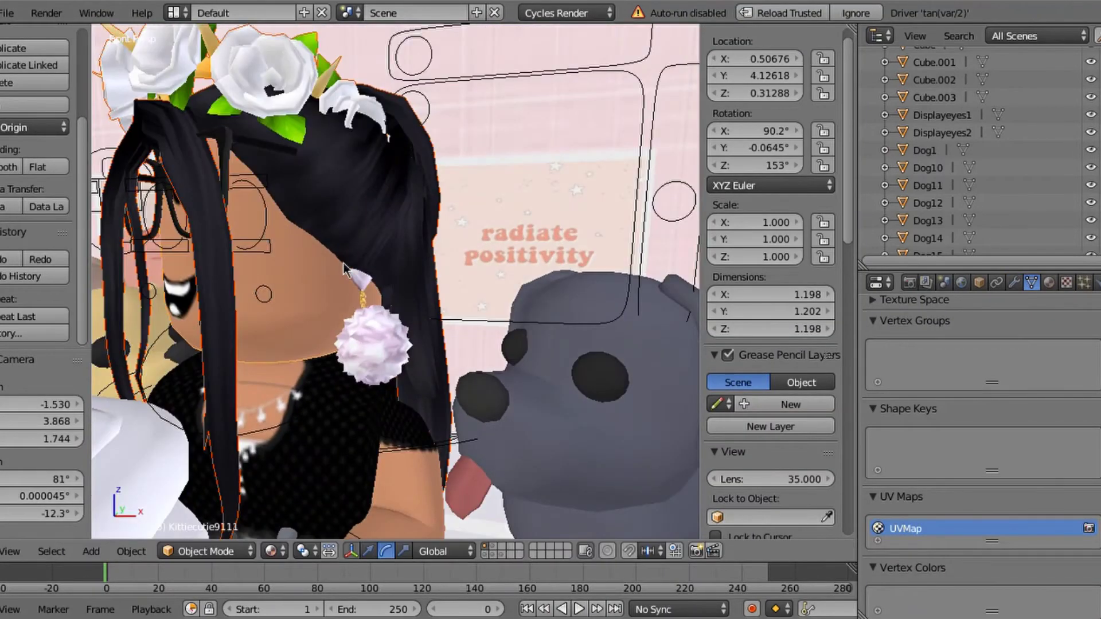
key(Escape)
Step: Rotate the selected avatar head pieces in small turns to X 92.9°, Y 2.11°, Z 136°
key(r)
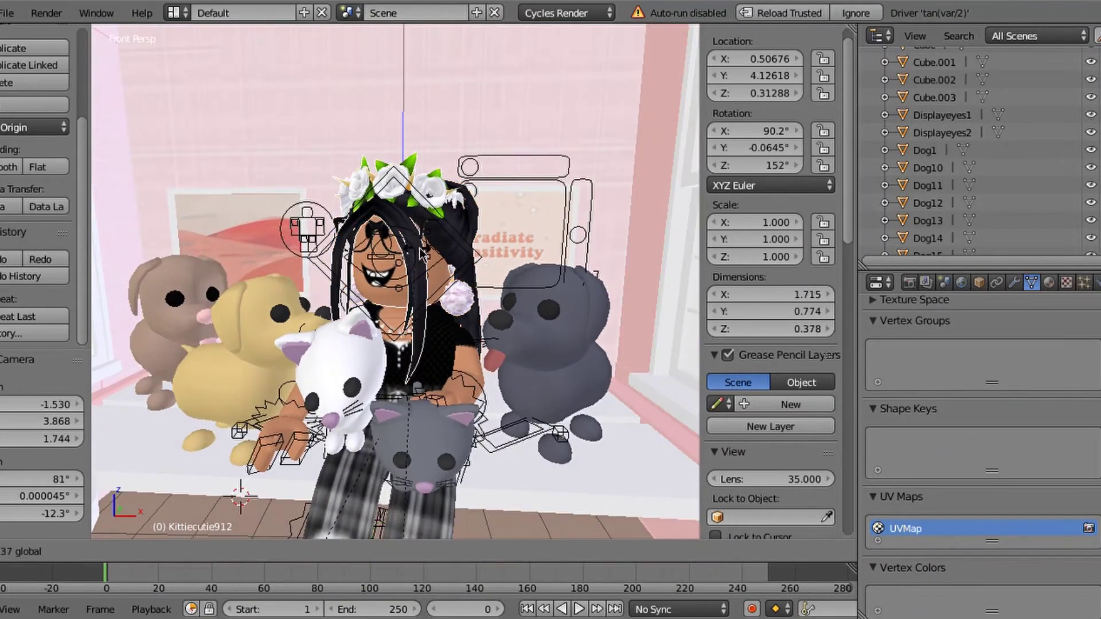
click(389, 146)
key(shift+f)
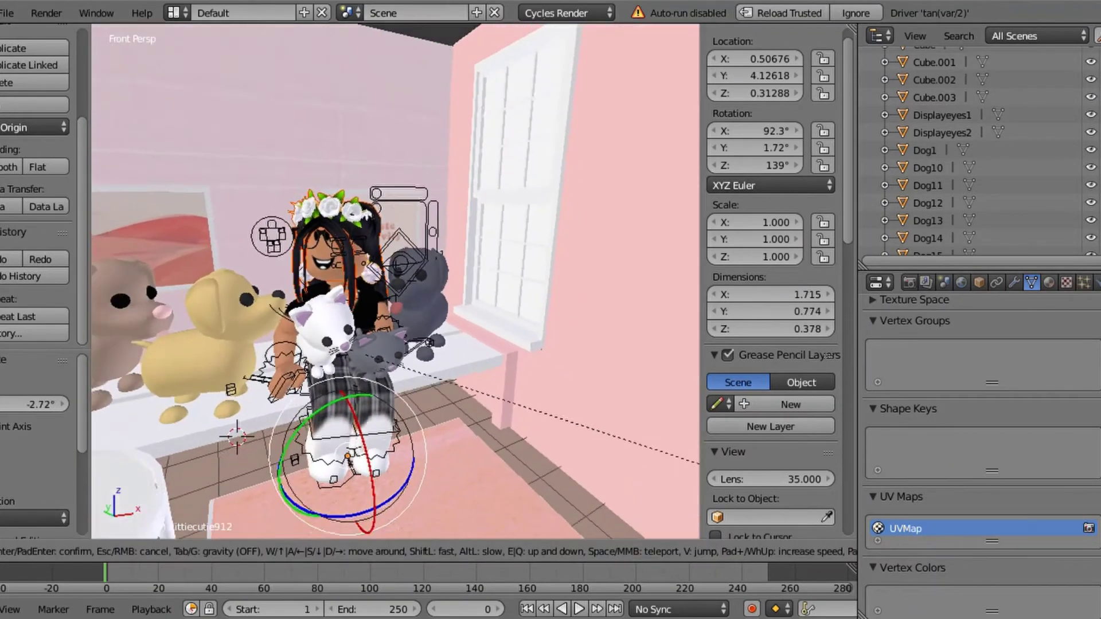
click(397, 290)
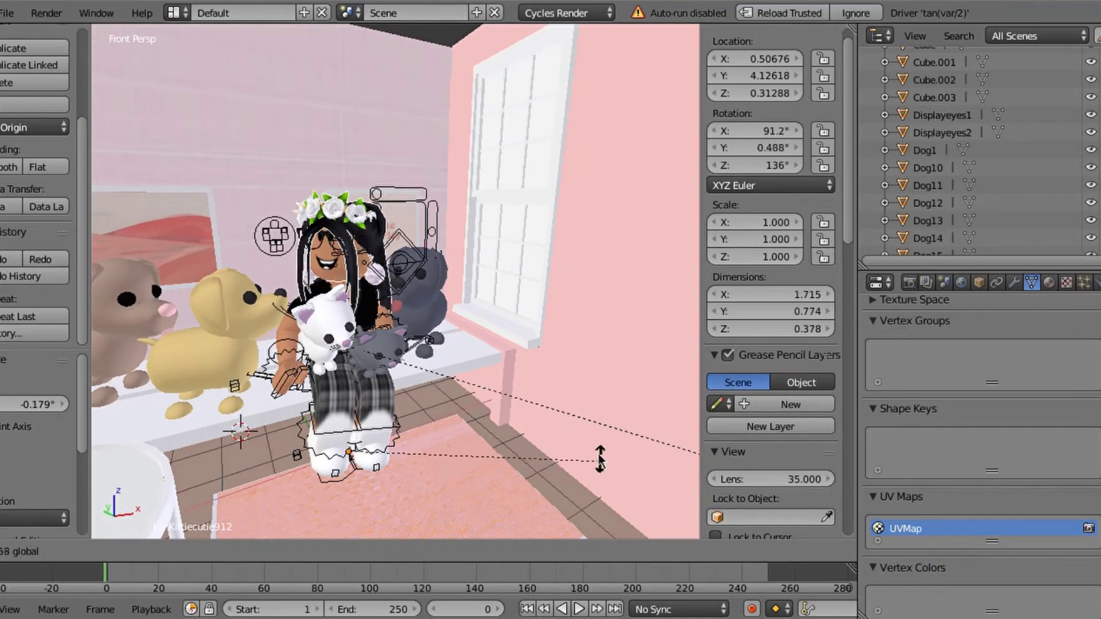
key(shift+f)
click(457, 293)
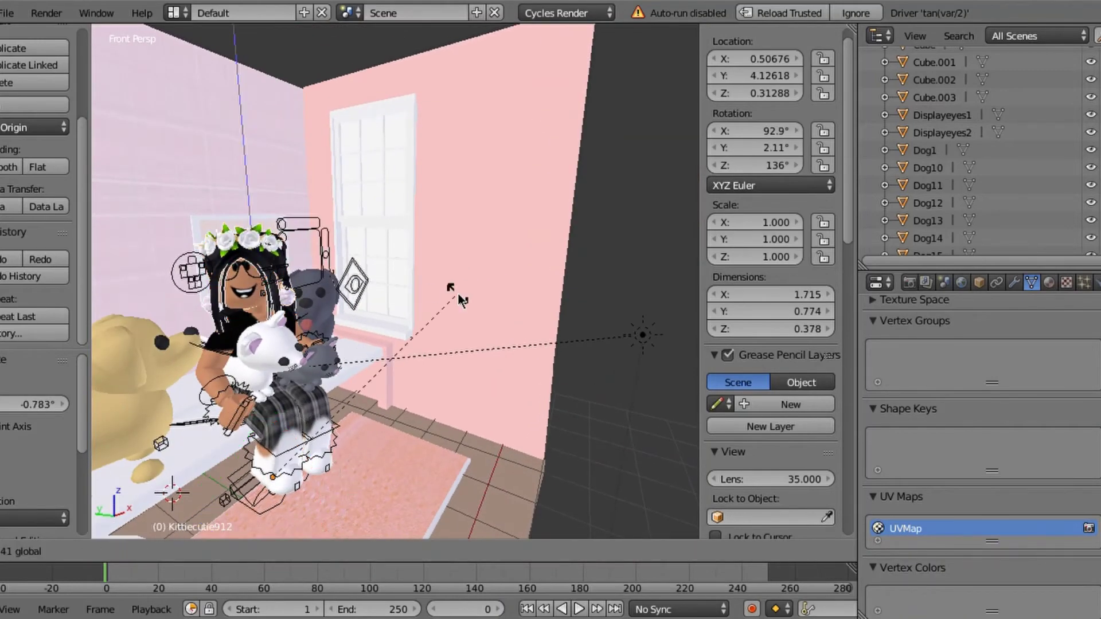
key(shift+f)
click(417, 288)
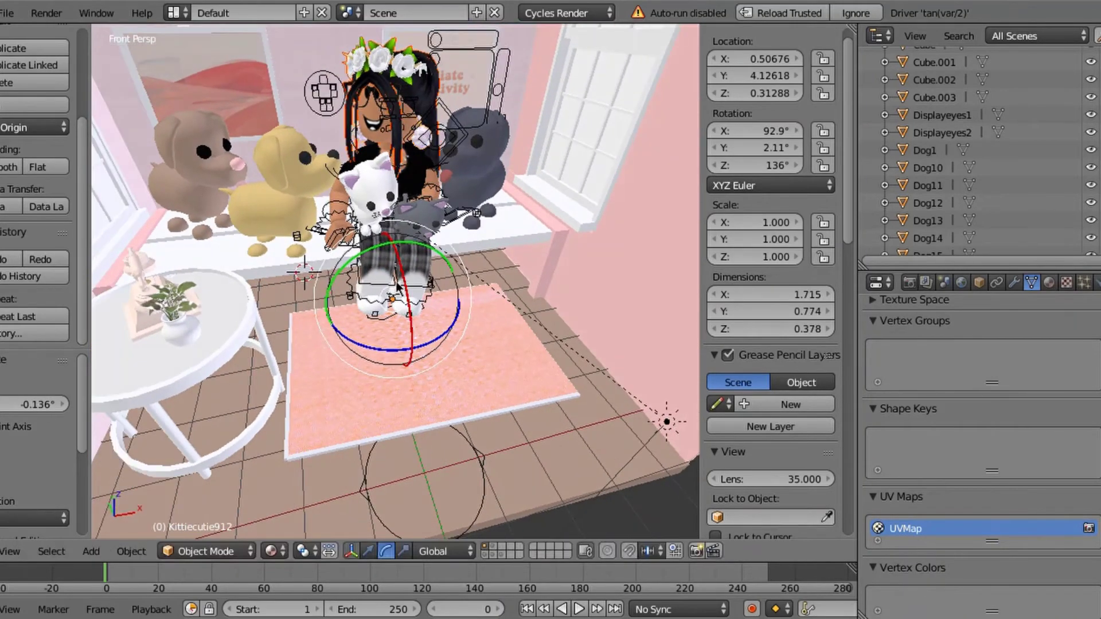
Step: Tilt the avatar's head pieces sideways to X 86.4°, Y 13°, Z 135° and restore the Global transform orientation
key(r)
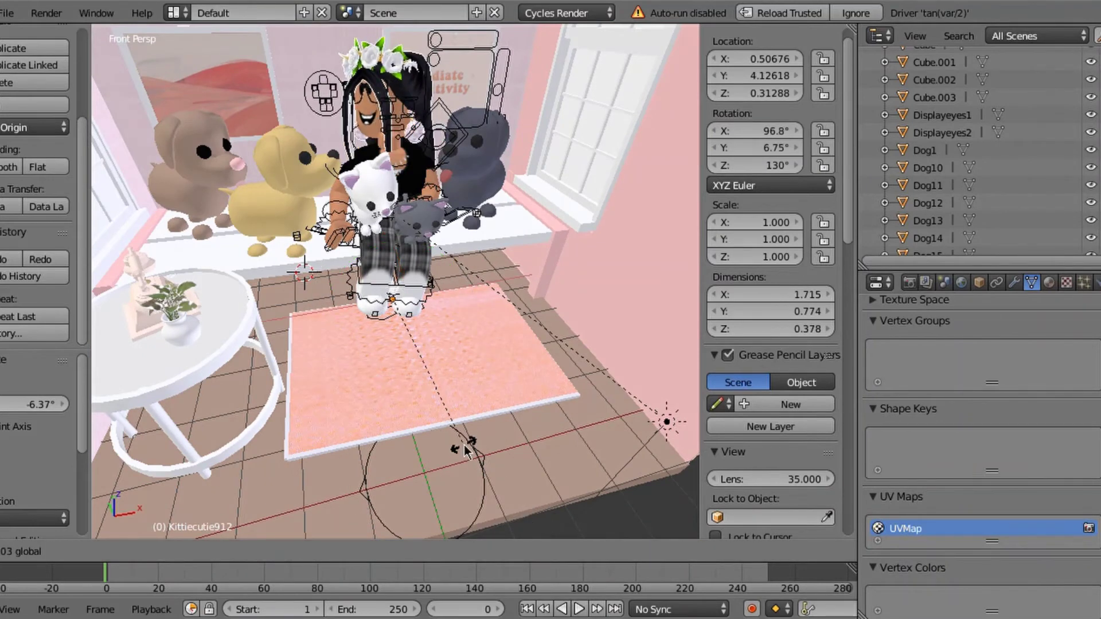
click(344, 279)
drag(396, 321, 424, 354)
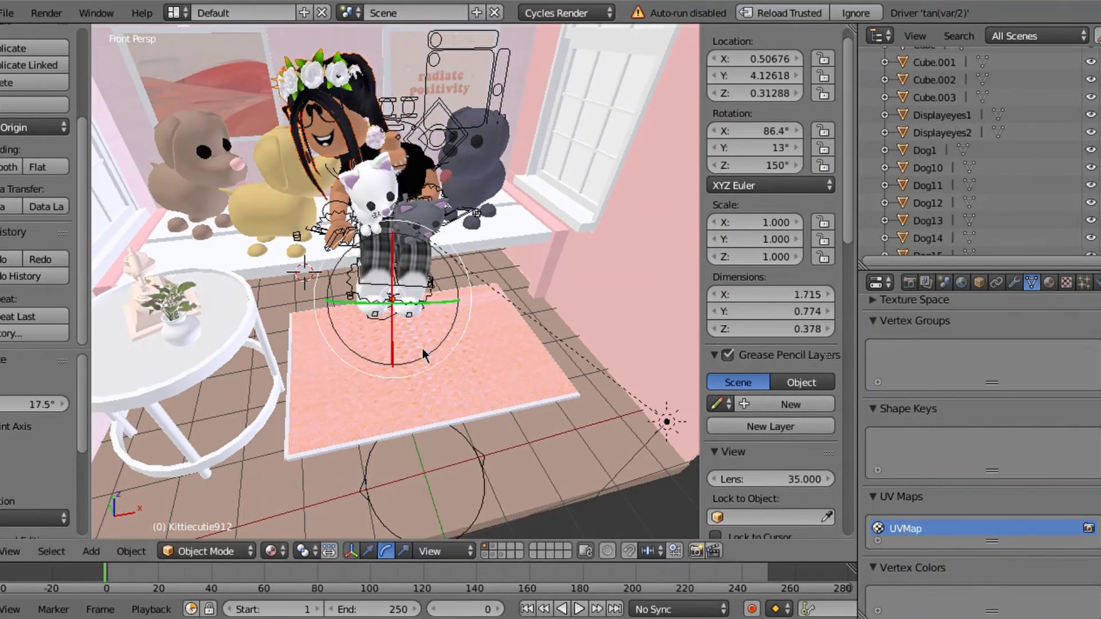
click(444, 551)
click(428, 528)
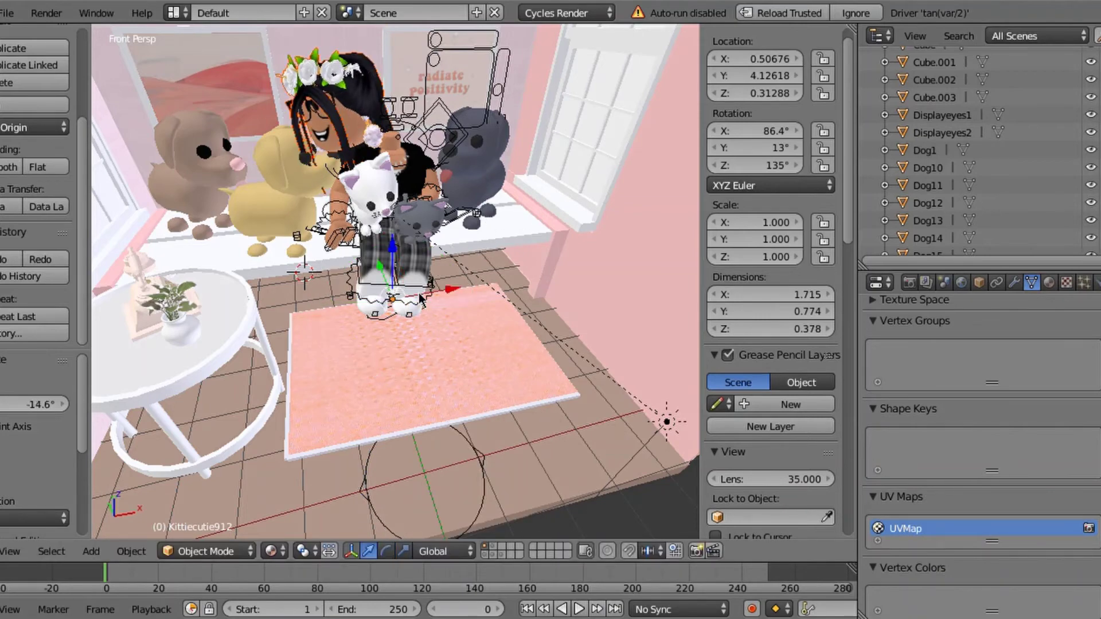
Step: Move the tilted head pieces back onto the avatar's body at X 1.38401, Y 3.86371, Z 0.37023
drag(422, 298, 453, 266)
key(shift+f)
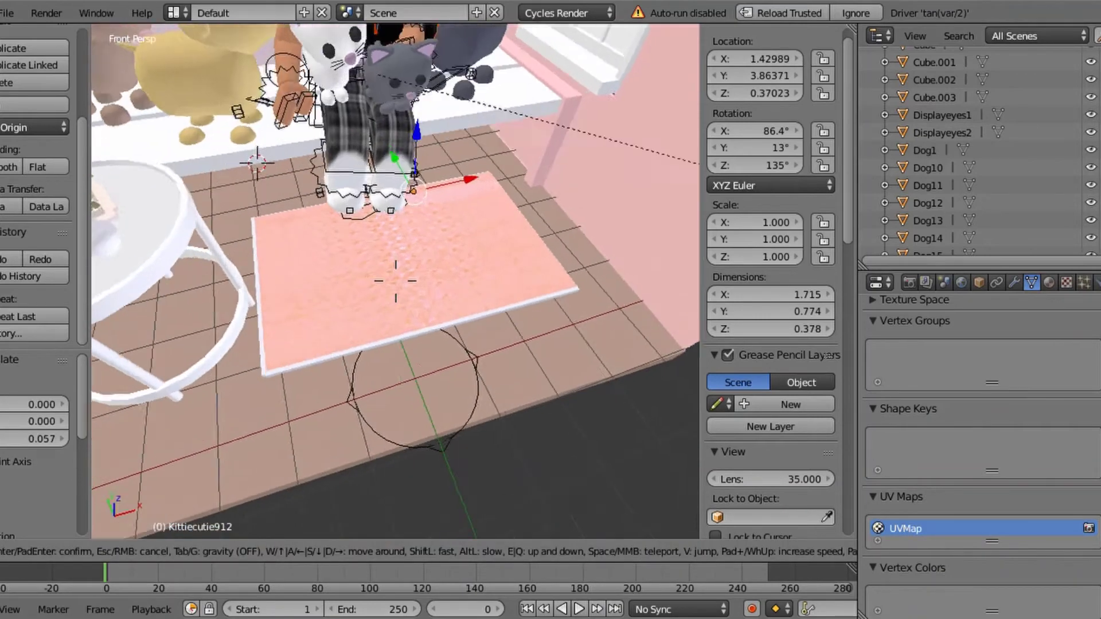
key(Escape)
key(shift+f)
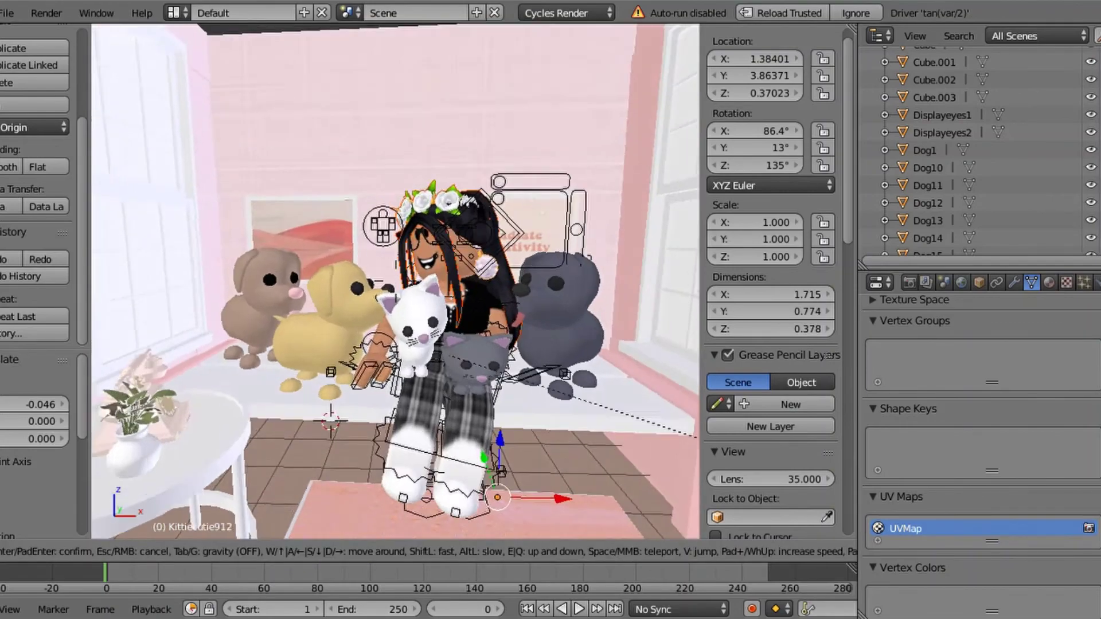
key(w)
key(s)
key(w)
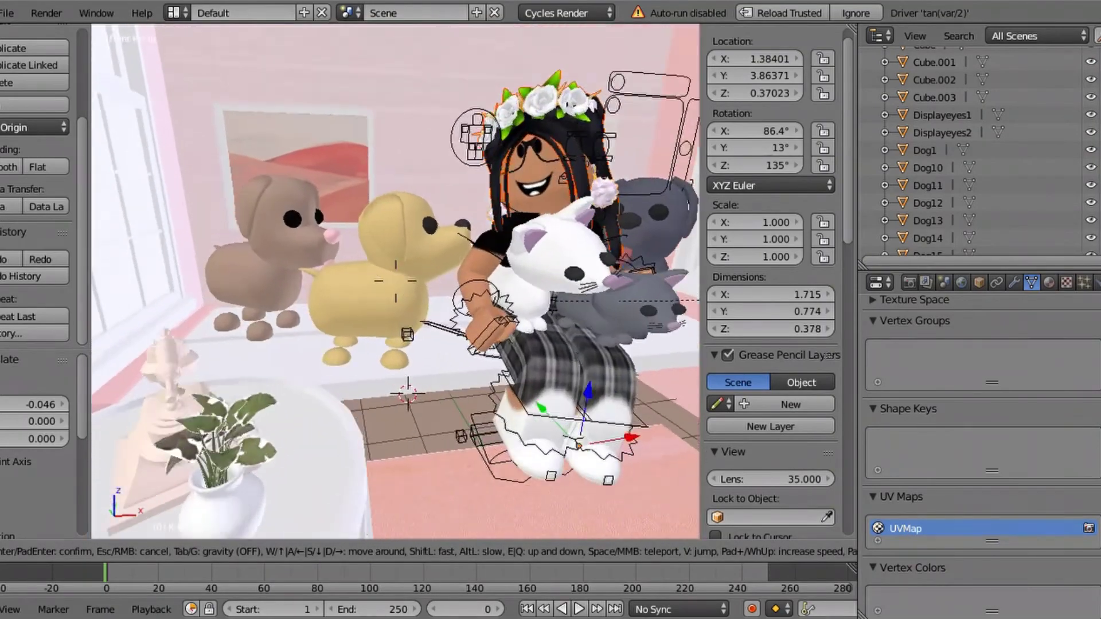
Step: Put the avatar's rig in Pose Mode and rotate the arm bone beside the white cat 37.7° in View orientation
key(Escape)
key(ctrl+Tab)
key(alt+space)
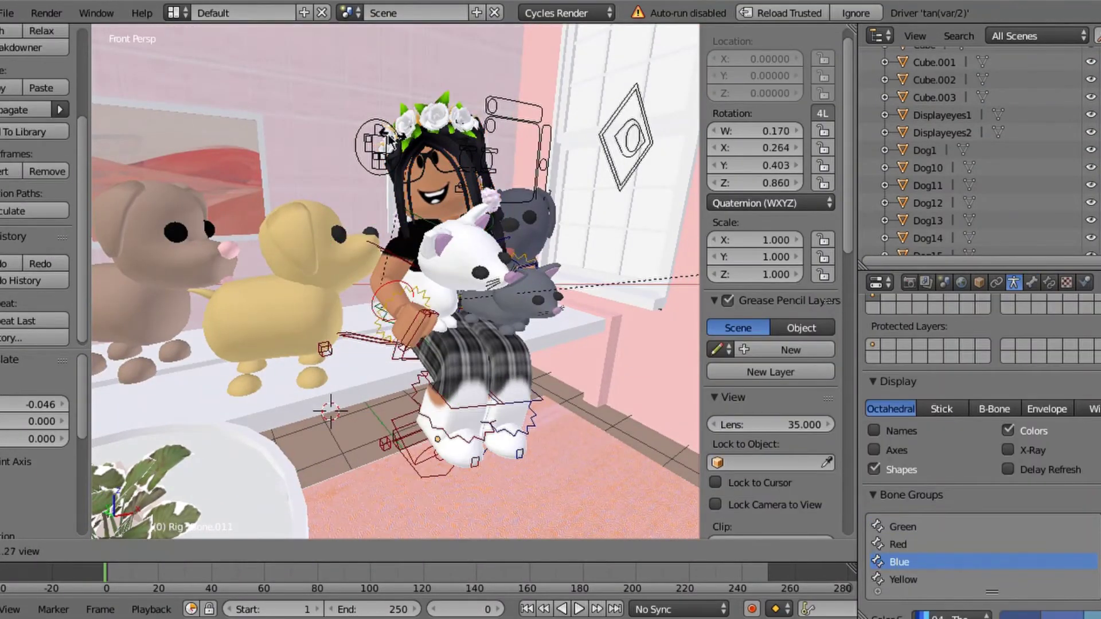
click(349, 154)
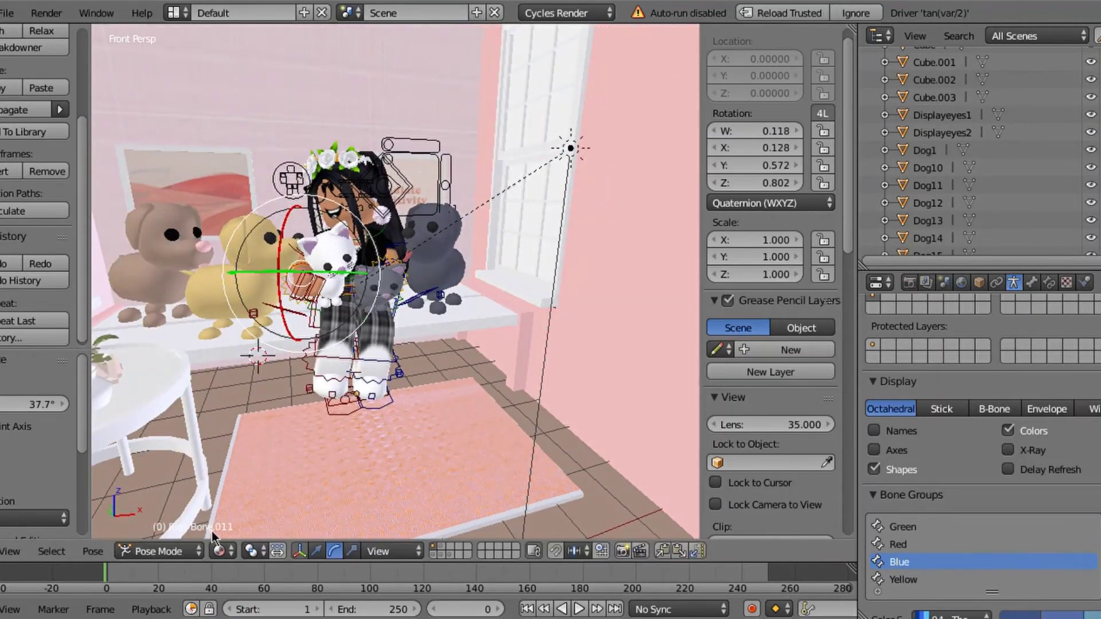
Step: Look through the camera, preview the framed scene twice in Rendered shading and leave the rendered preview
click(11, 551)
click(39, 486)
click(219, 551)
click(259, 427)
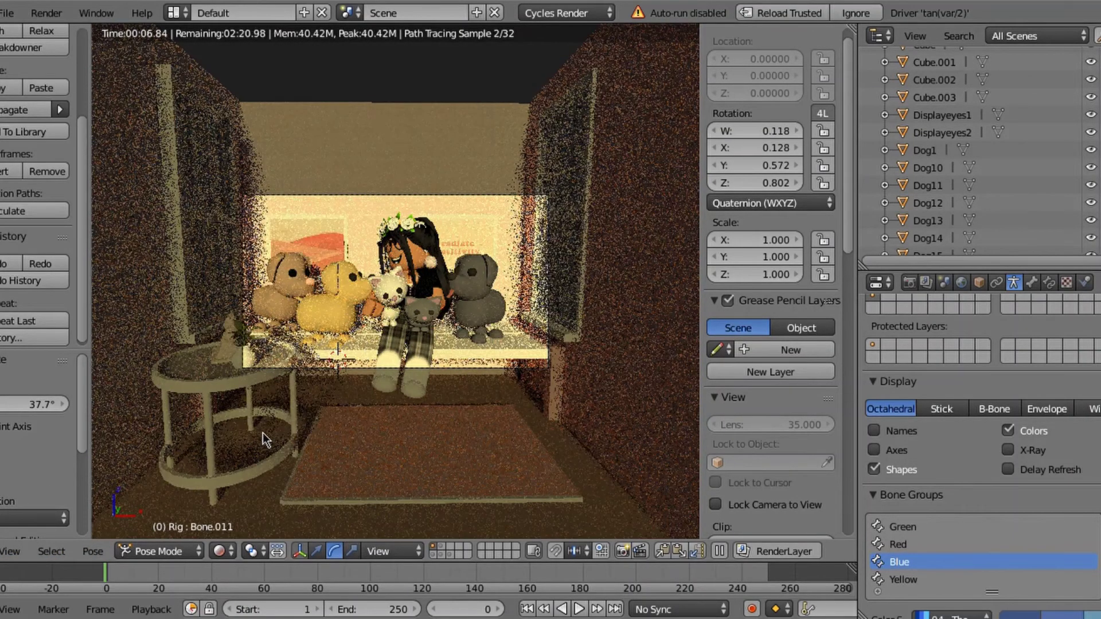
click(219, 551)
click(257, 445)
click(219, 551)
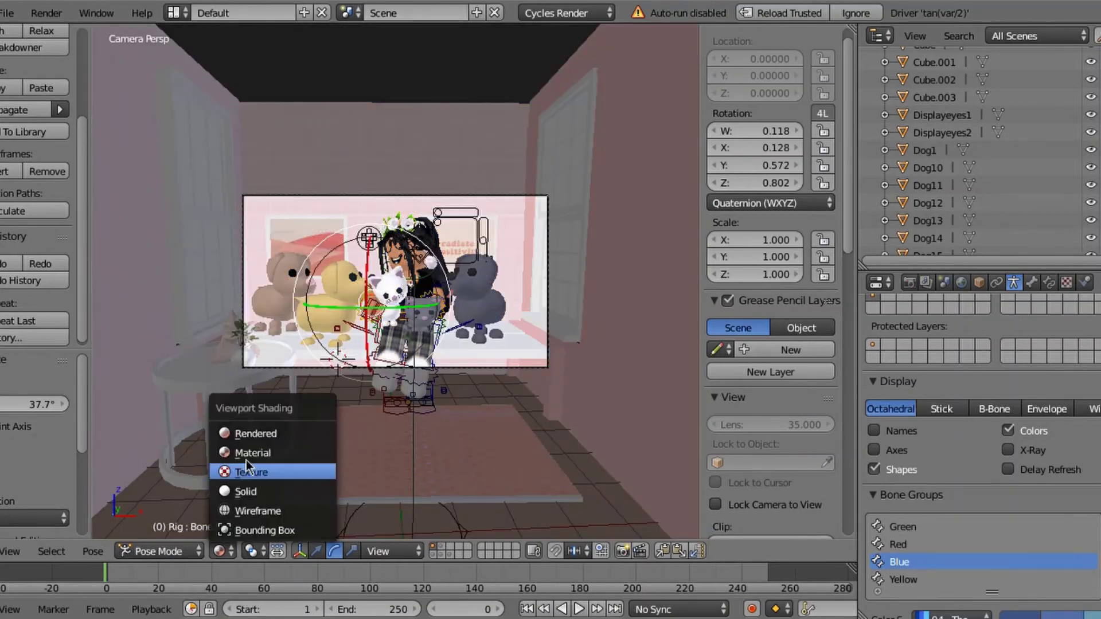
click(241, 432)
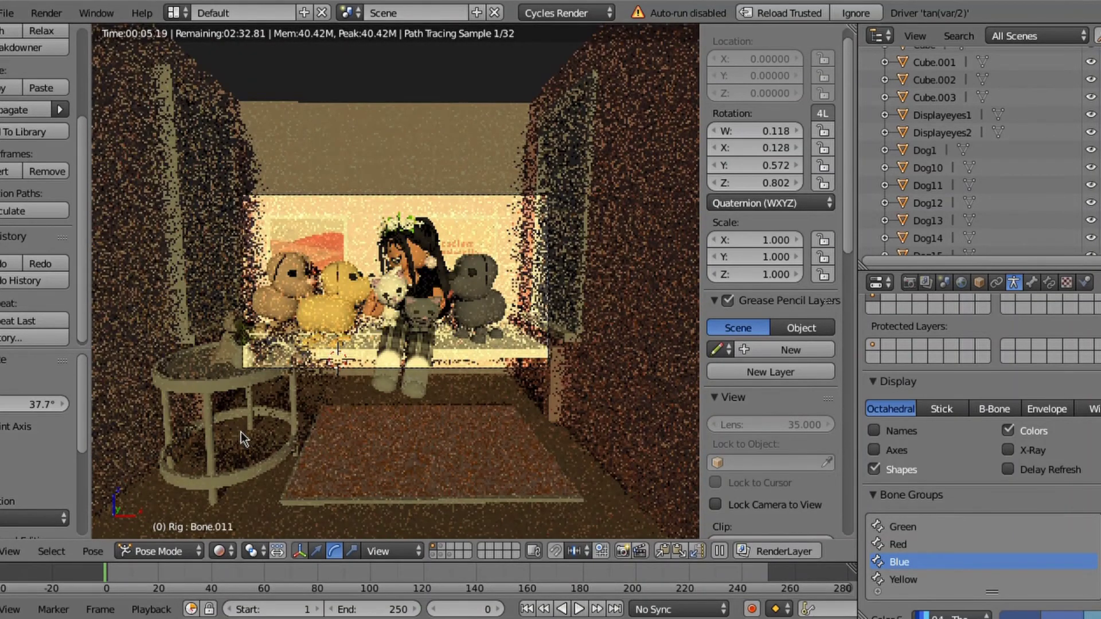
click(219, 551)
click(250, 474)
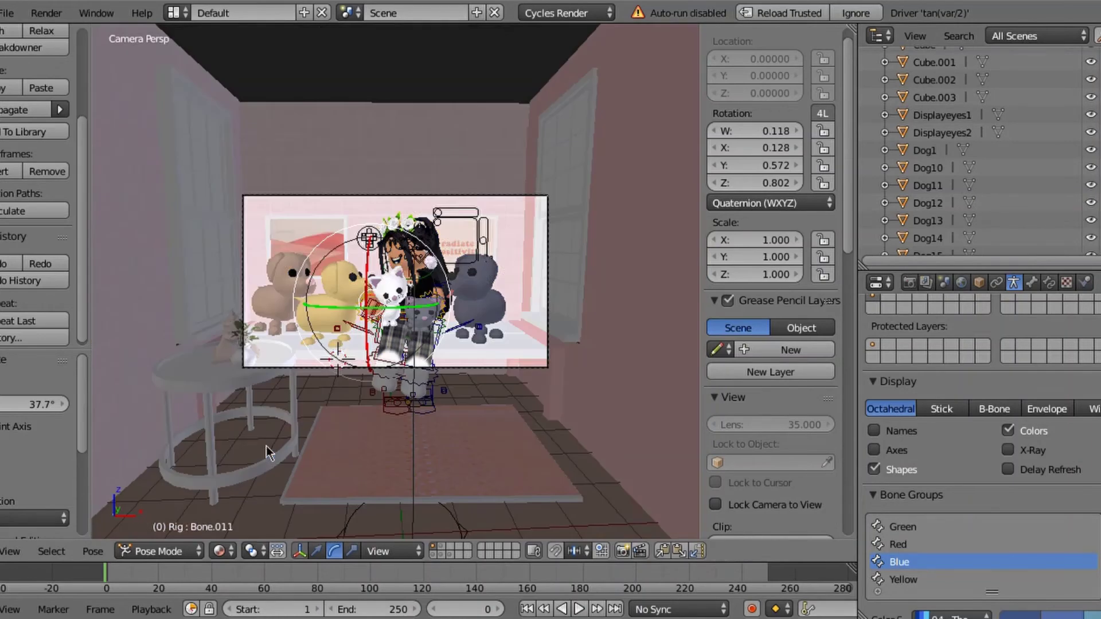
Step: Switch to the translate manipulator and nudge the avatar's arm bone along the view's X axis
click(316, 551)
click(432, 305)
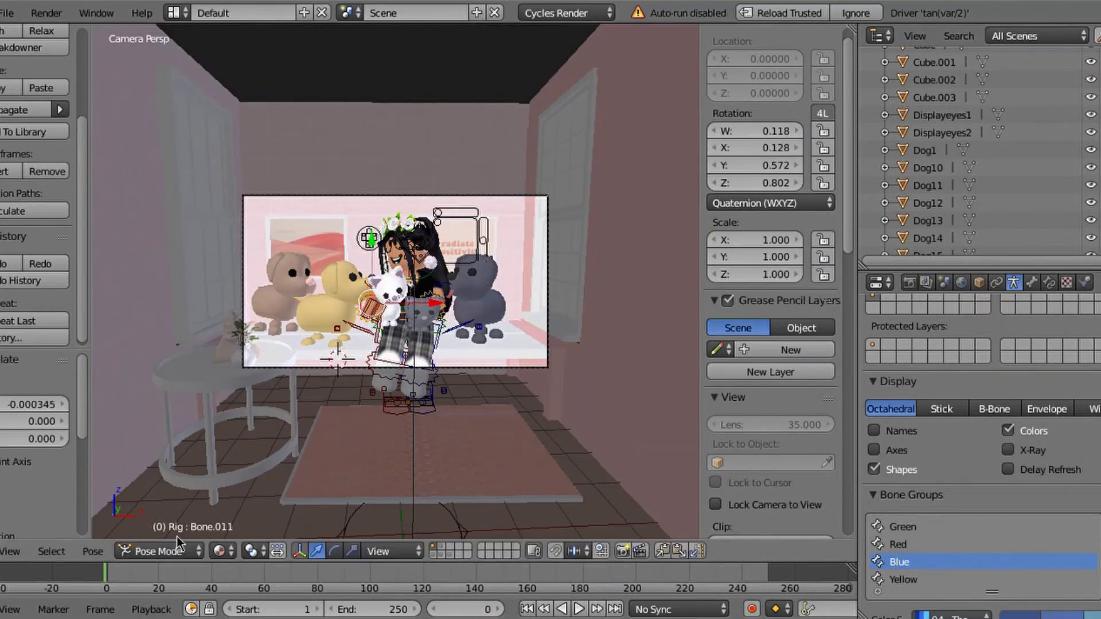
Step: Select the avatar's head, hair and head accessories in Object Mode and shift them -0.053 along the view's X axis
key(KP_1)
right_click(405, 413)
key(KP_Decimal)
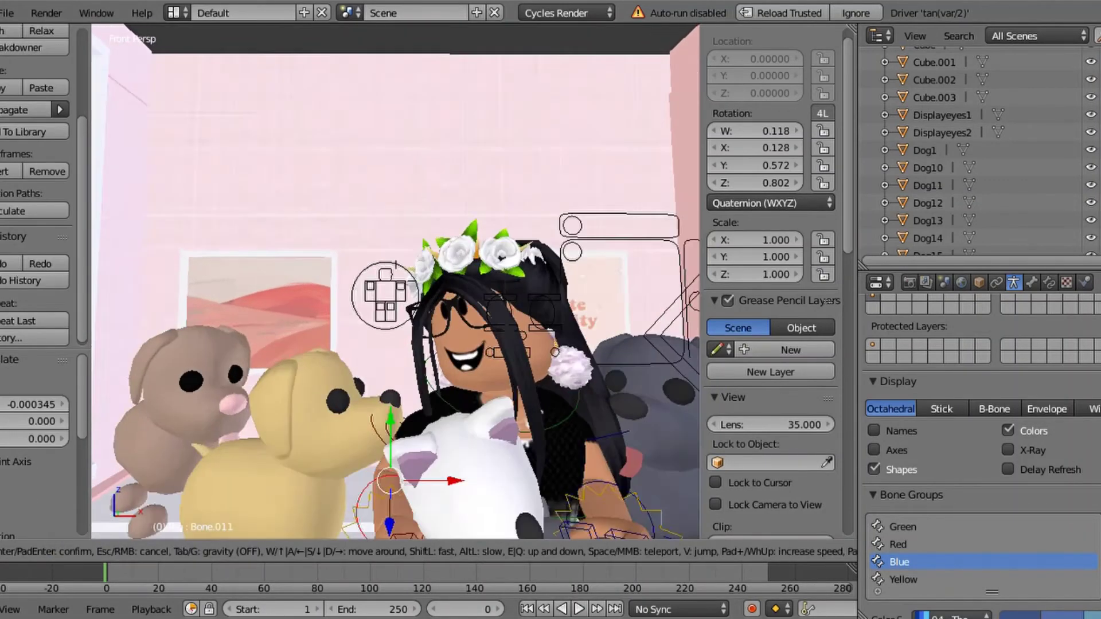
right_click(471, 244)
key(shift+f)
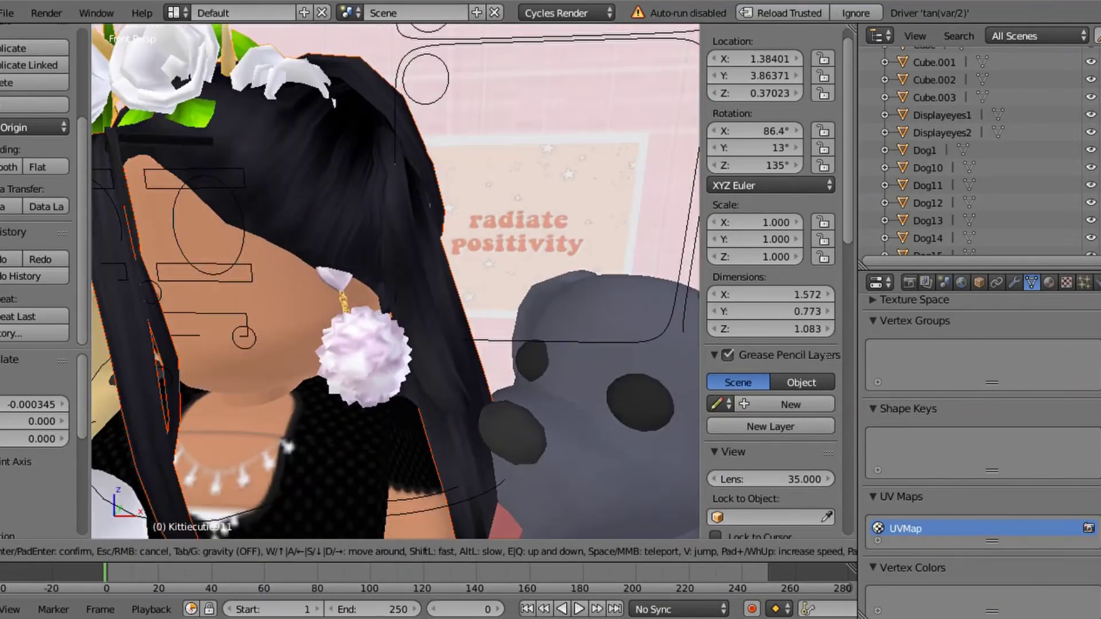
click(320, 277)
key(shift+f)
click(395, 281)
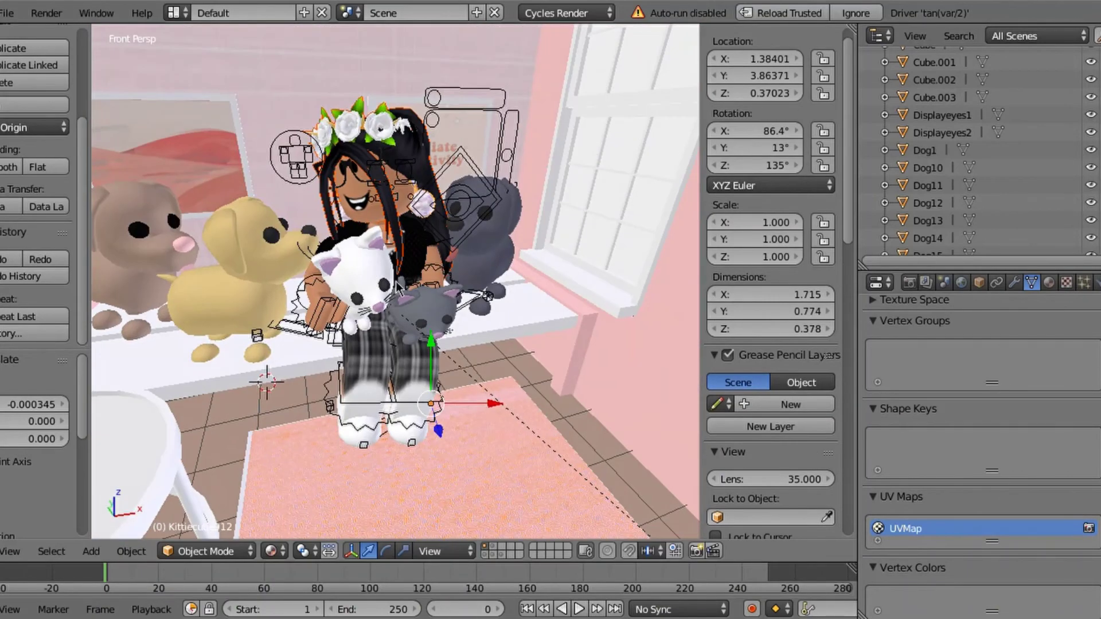
drag(441, 415, 430, 416)
Step: Preview the avatar and her cats close up in Rendered shading, then leave the rendered preview
key(shift+f)
click(396, 282)
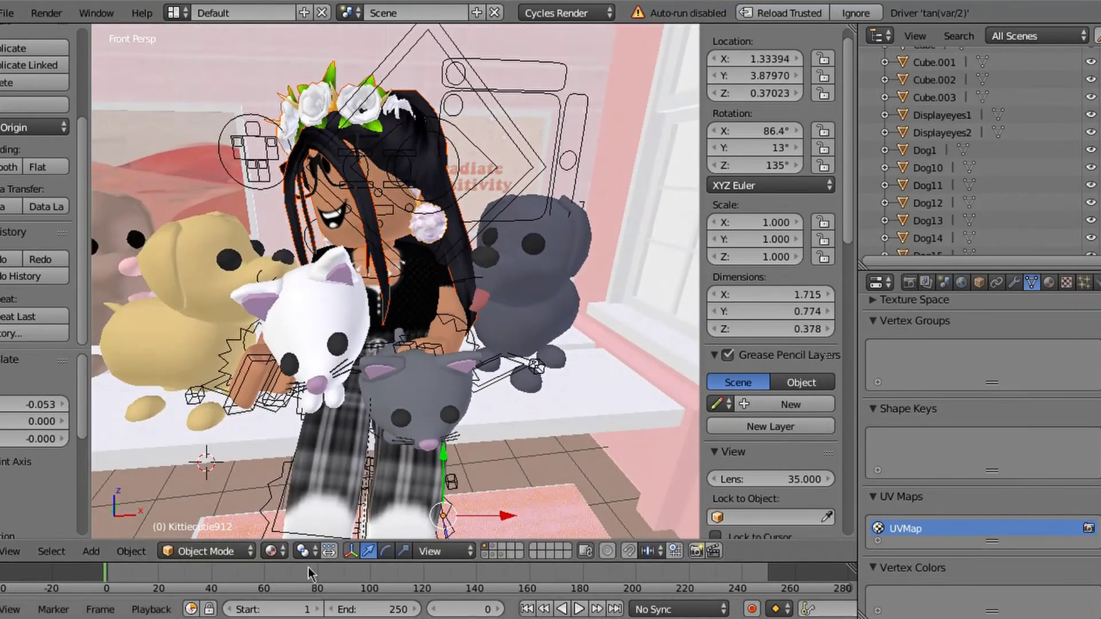
click(270, 551)
click(289, 439)
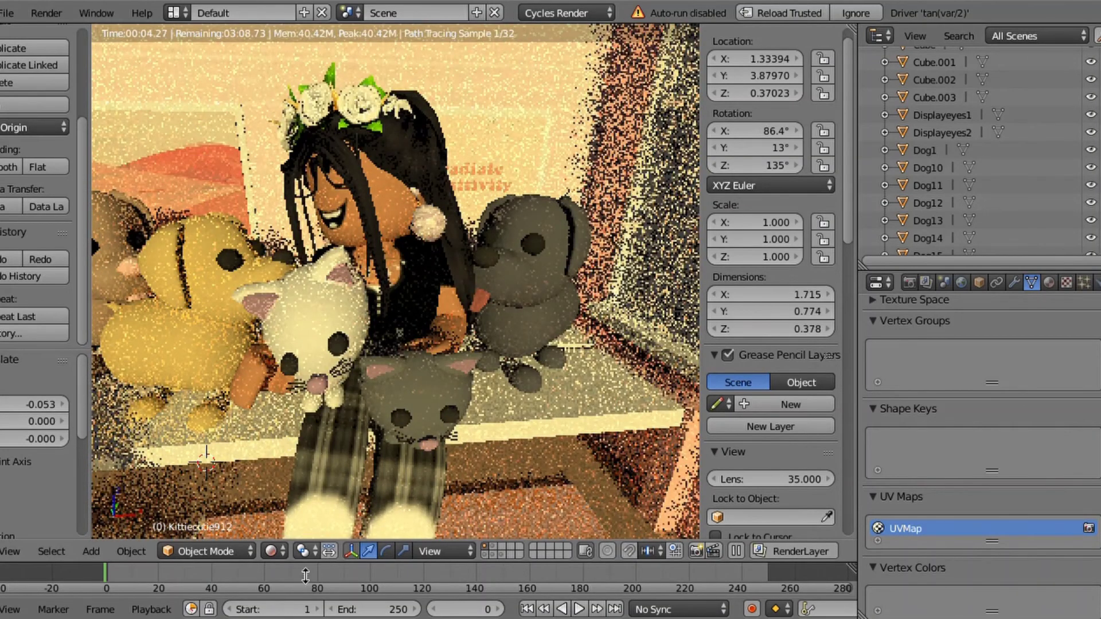
click(270, 551)
click(319, 452)
Step: Look through the active camera and preview the framed scene in Rendered shading
click(10, 551)
click(46, 488)
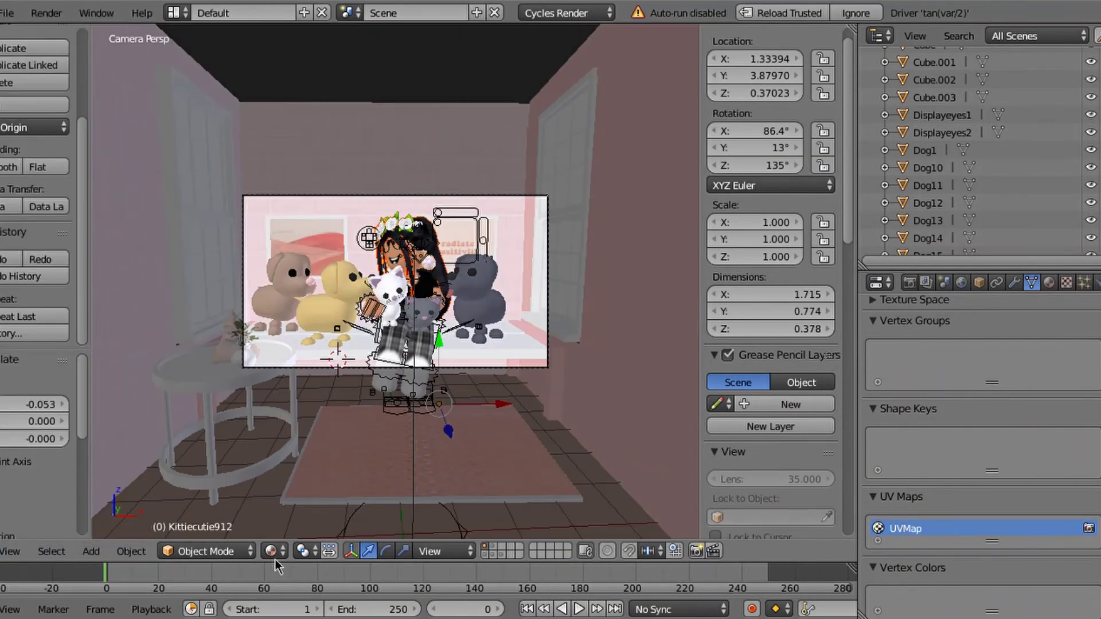
click(271, 551)
click(299, 435)
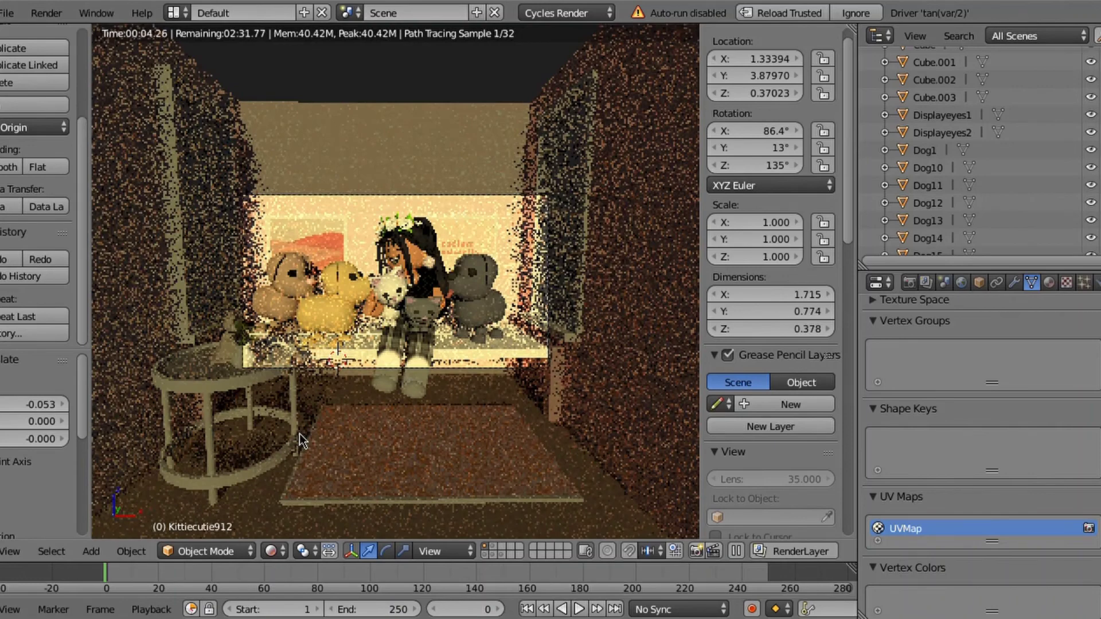